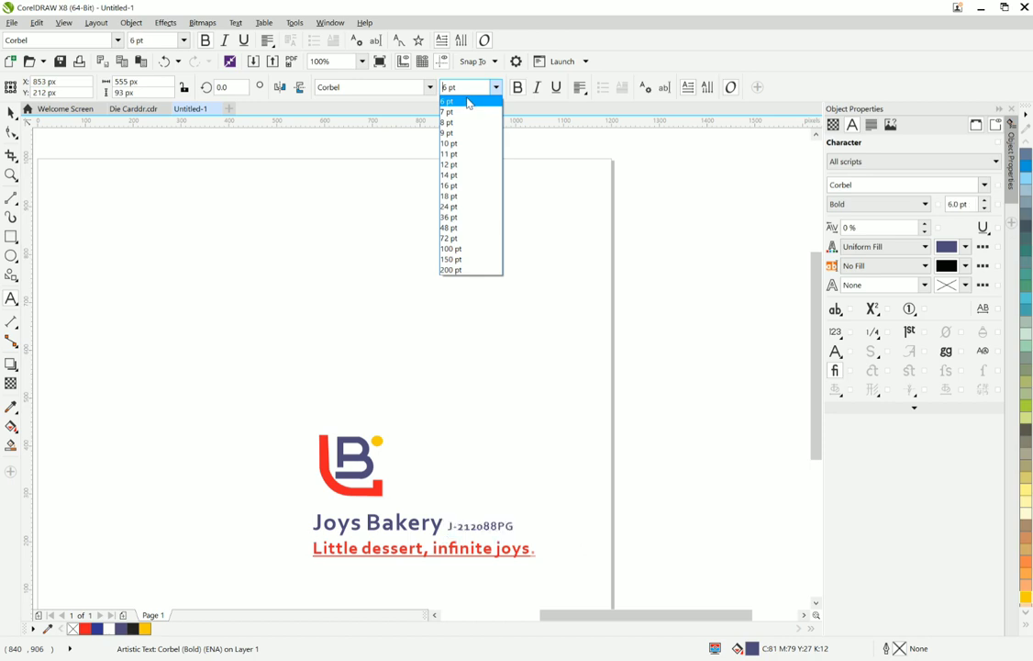
- Set the small registration code text beside "Joys Bakery" to 6 pt and deselect the text
click(469, 102)
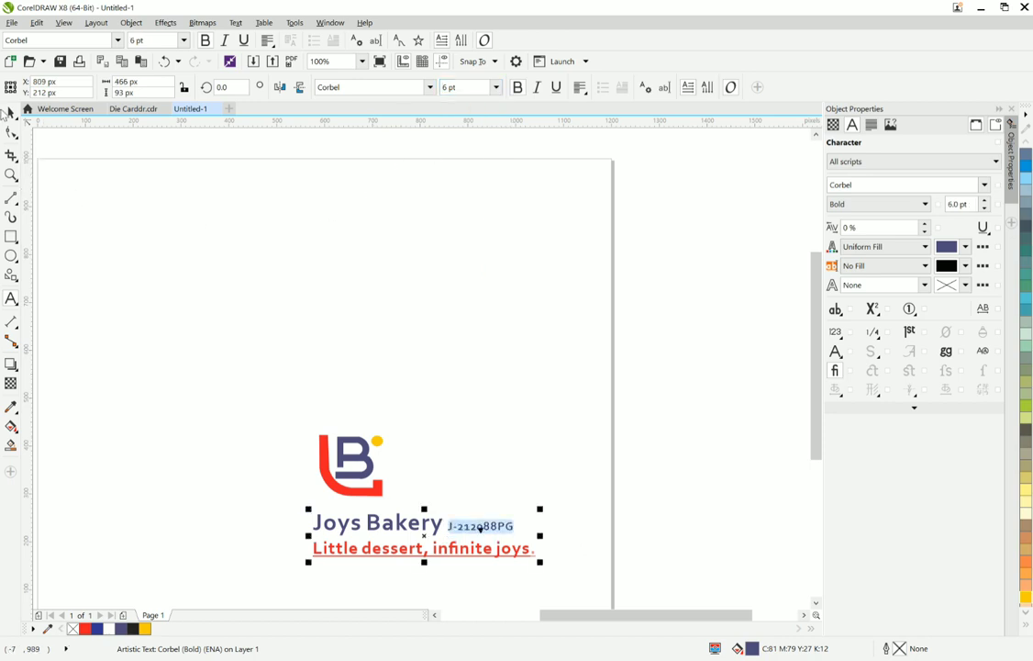
click(12, 113)
click(334, 325)
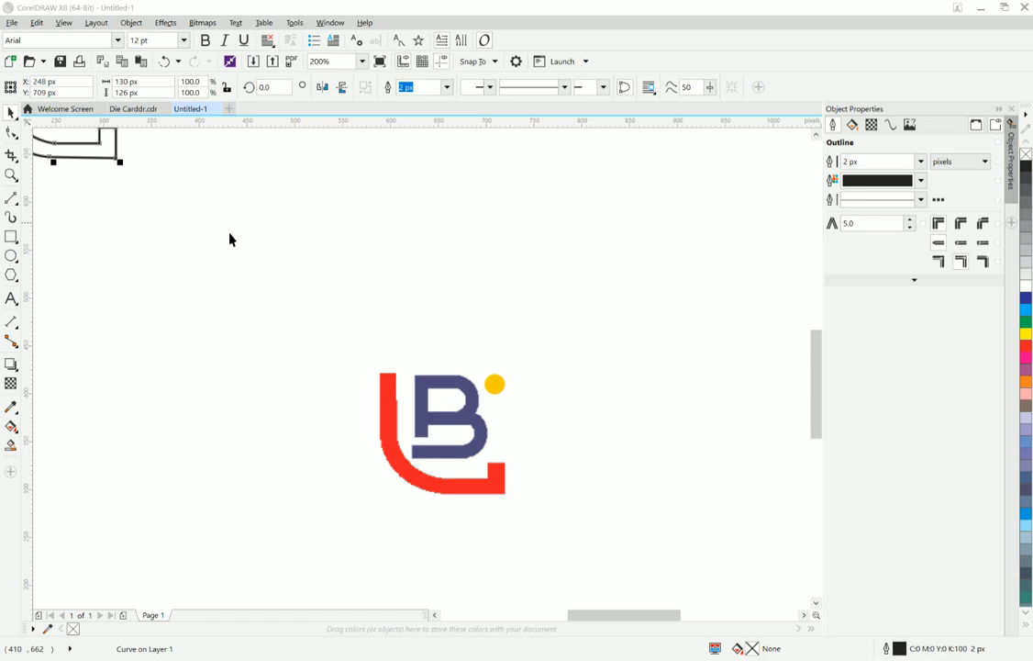
- Undo the move, curves and segments of the traced L-shaped outline, back to the bare logo image
click(232, 240)
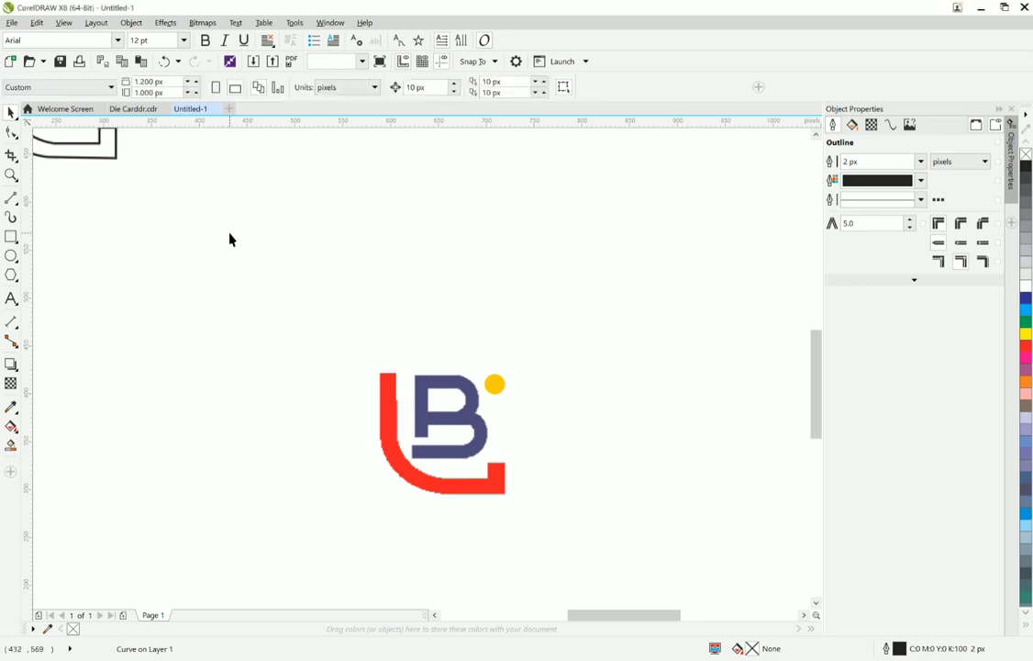
scroll(230, 239, down, 2)
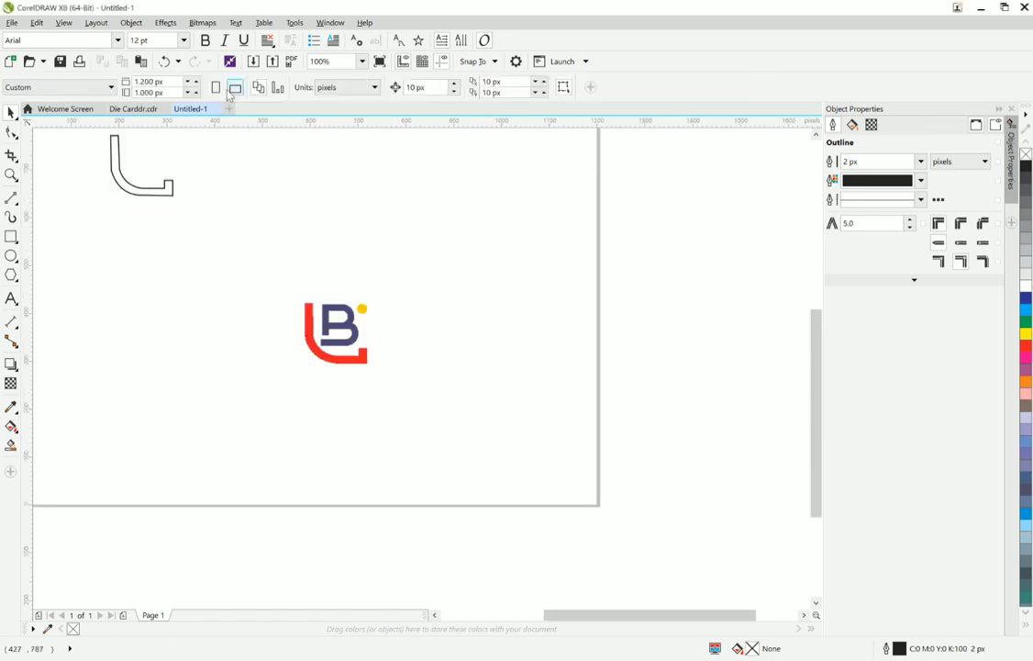
click(165, 61)
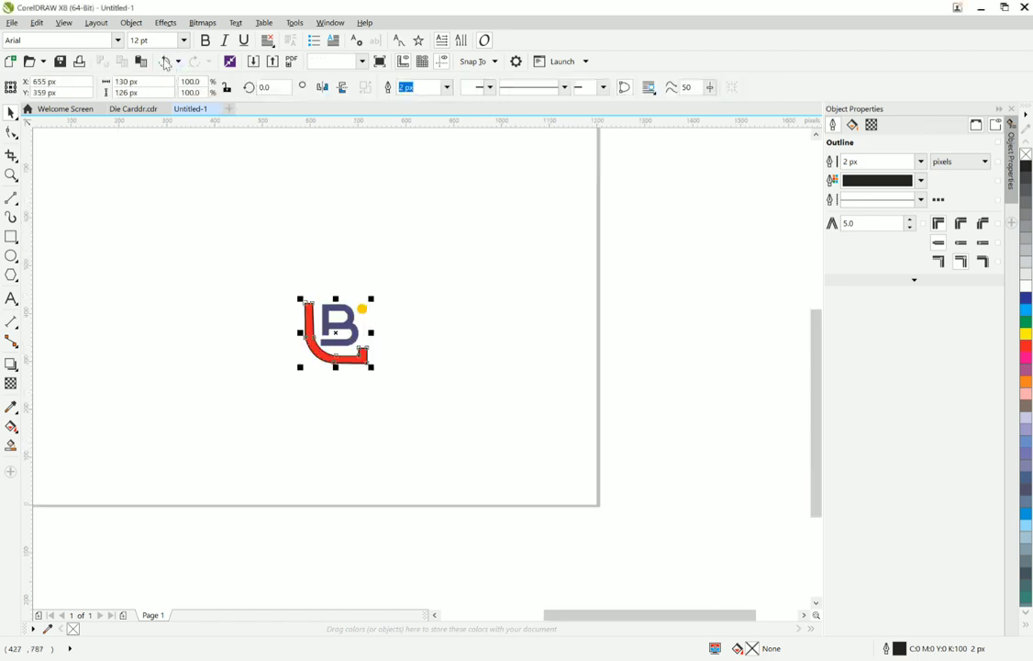
click(165, 61)
click(165, 62)
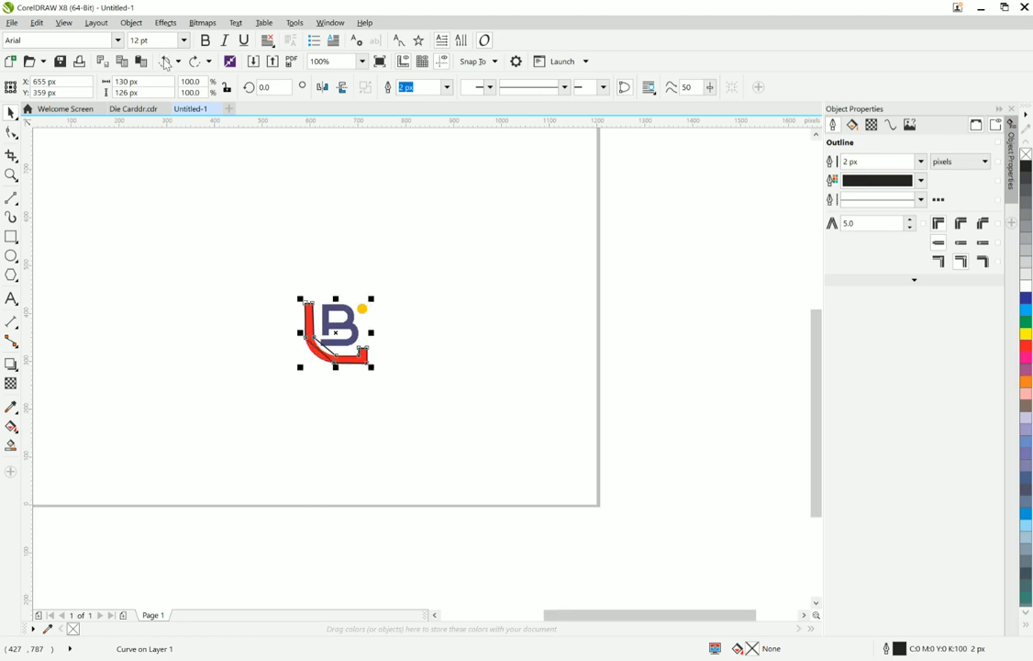
click(165, 62)
click(165, 61)
click(165, 62)
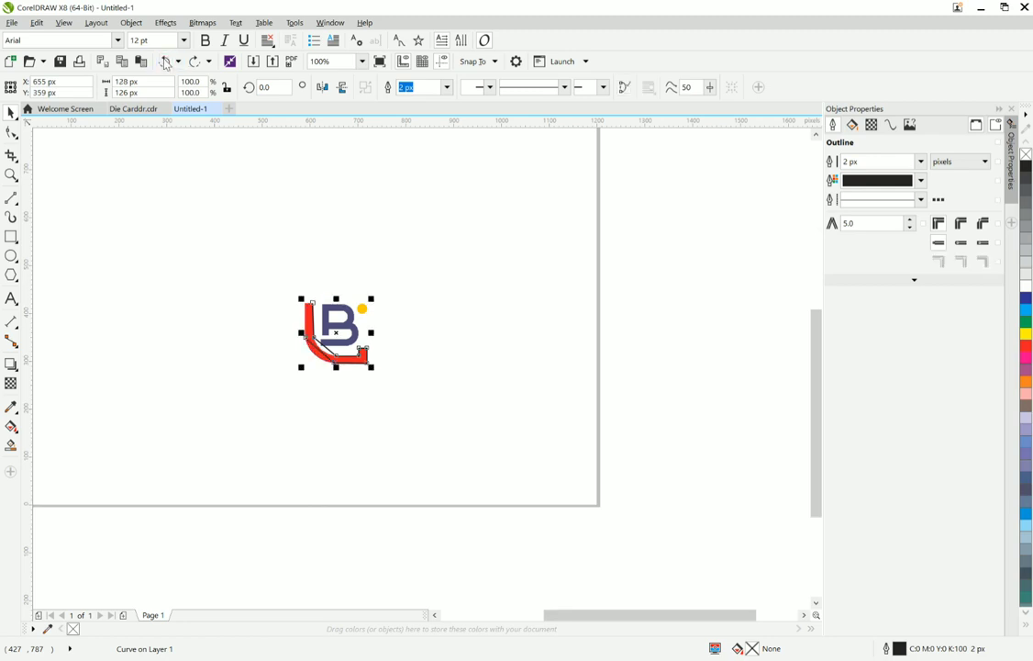
click(165, 62)
click(165, 61)
click(166, 61)
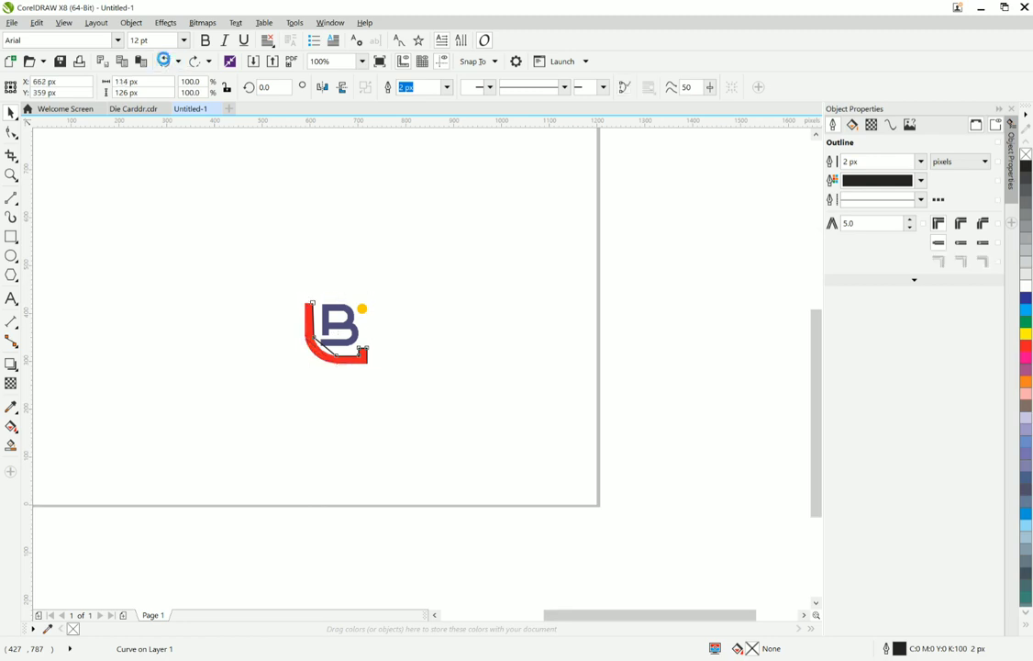
click(165, 61)
click(165, 62)
click(165, 61)
click(166, 61)
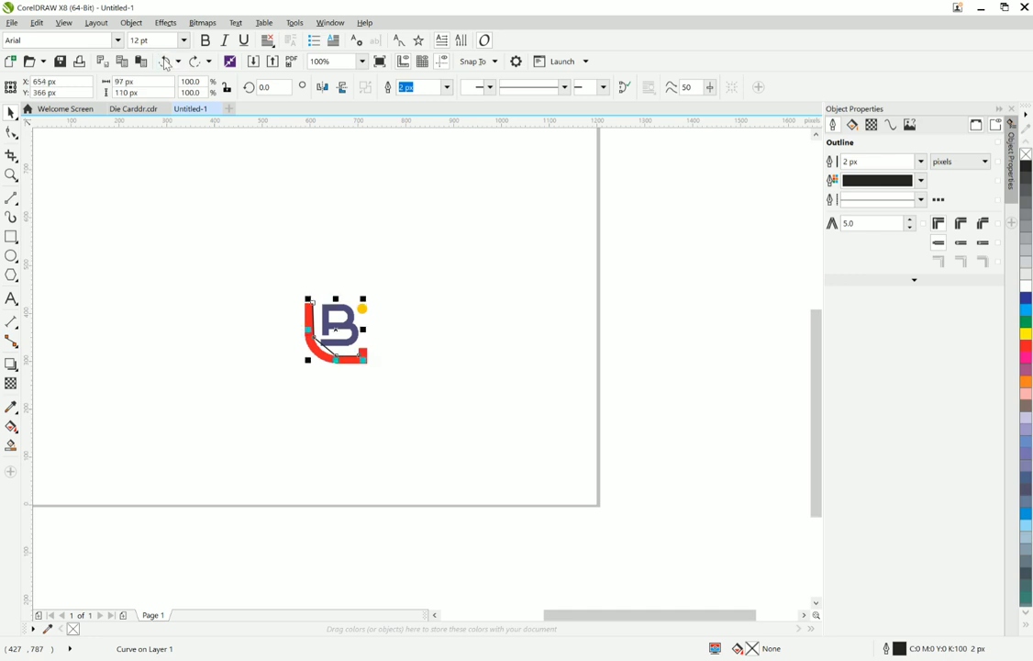
click(165, 61)
click(165, 62)
click(165, 62)
click(165, 61)
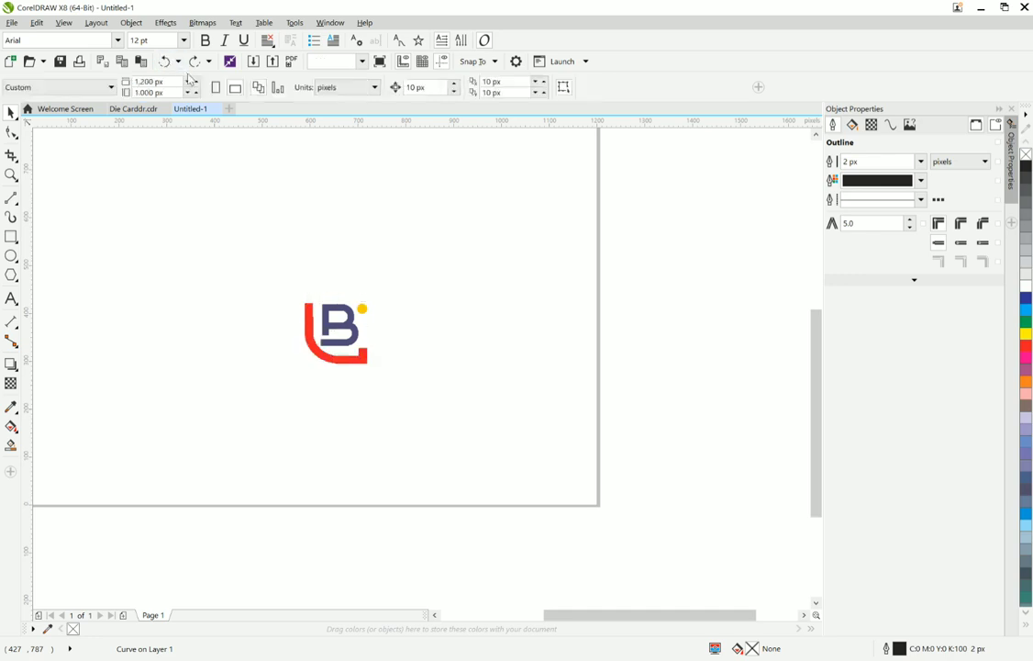
- Redo the traced straight segments along the logo's red L shape, one at a time
click(194, 65)
click(194, 65)
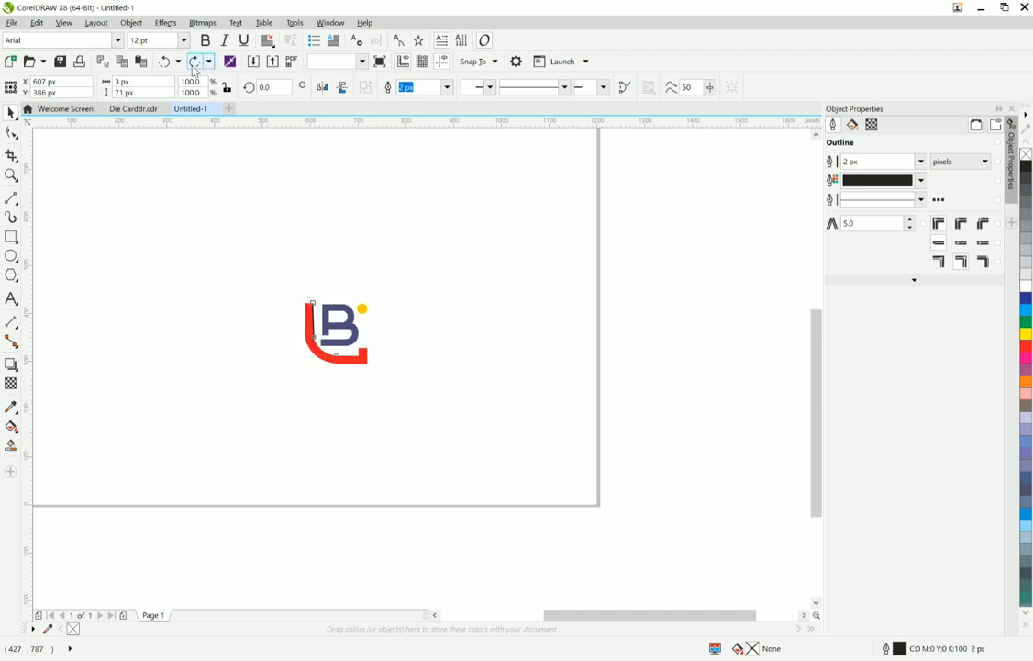
click(194, 65)
click(193, 65)
click(194, 65)
click(194, 65)
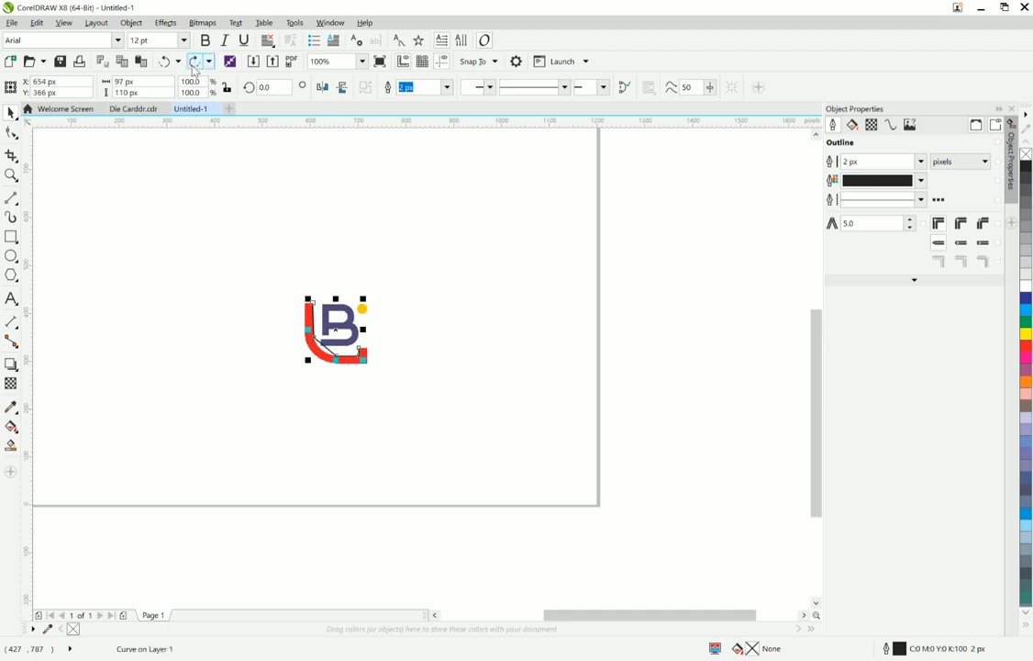
click(193, 66)
click(194, 65)
click(194, 65)
click(194, 65)
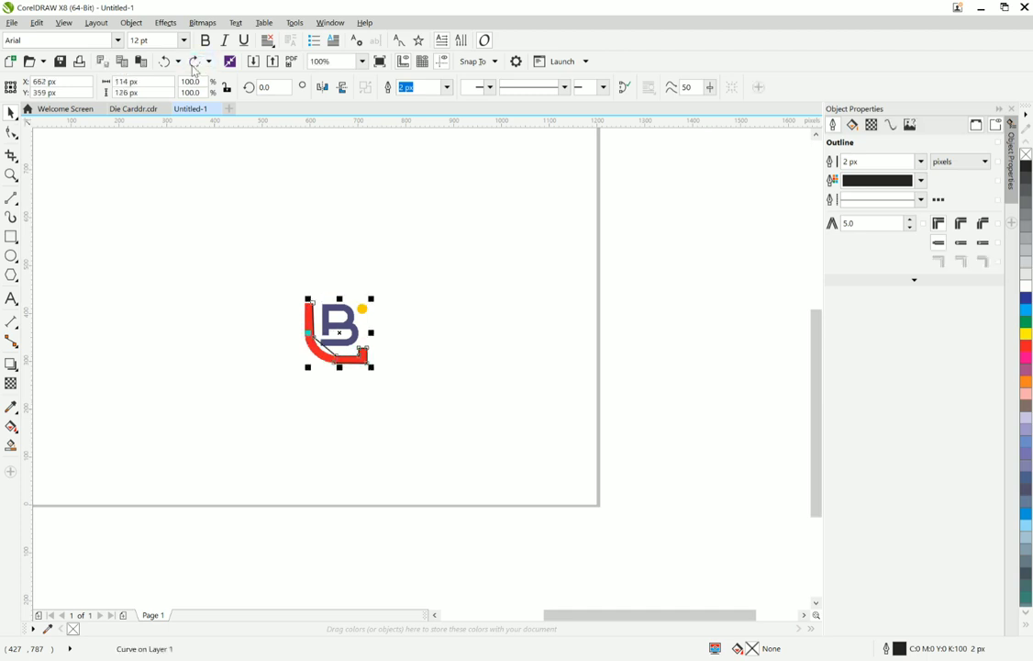
click(194, 66)
click(193, 65)
click(193, 65)
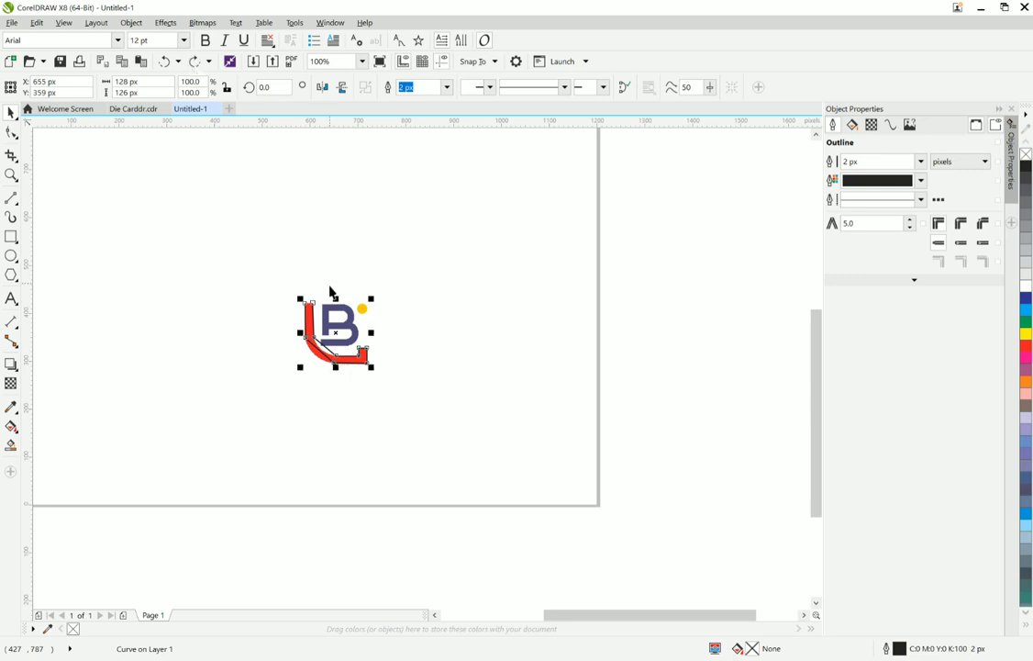
- Redo the closing and curving of the L-shaped outline and its move away from the logo
scroll(330, 292, up, 1)
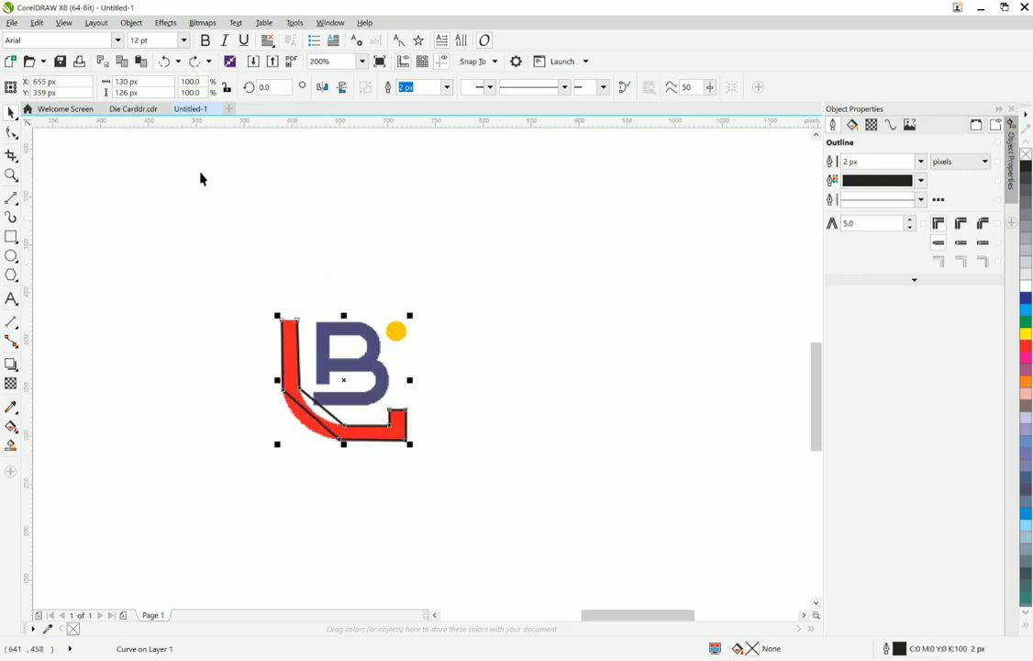
click(194, 66)
click(194, 66)
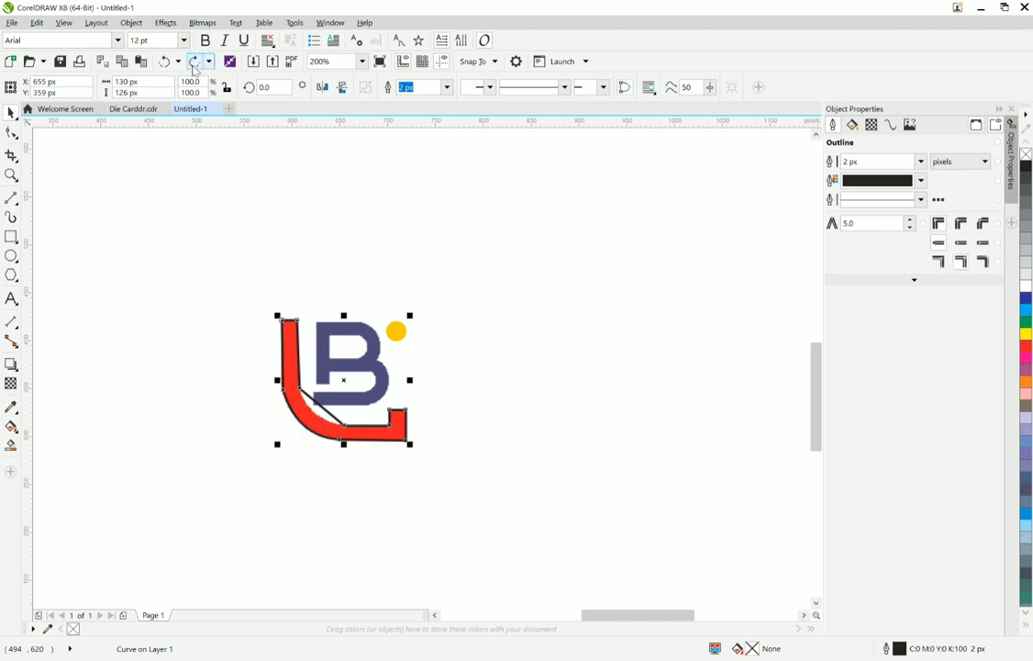
click(195, 70)
click(195, 70)
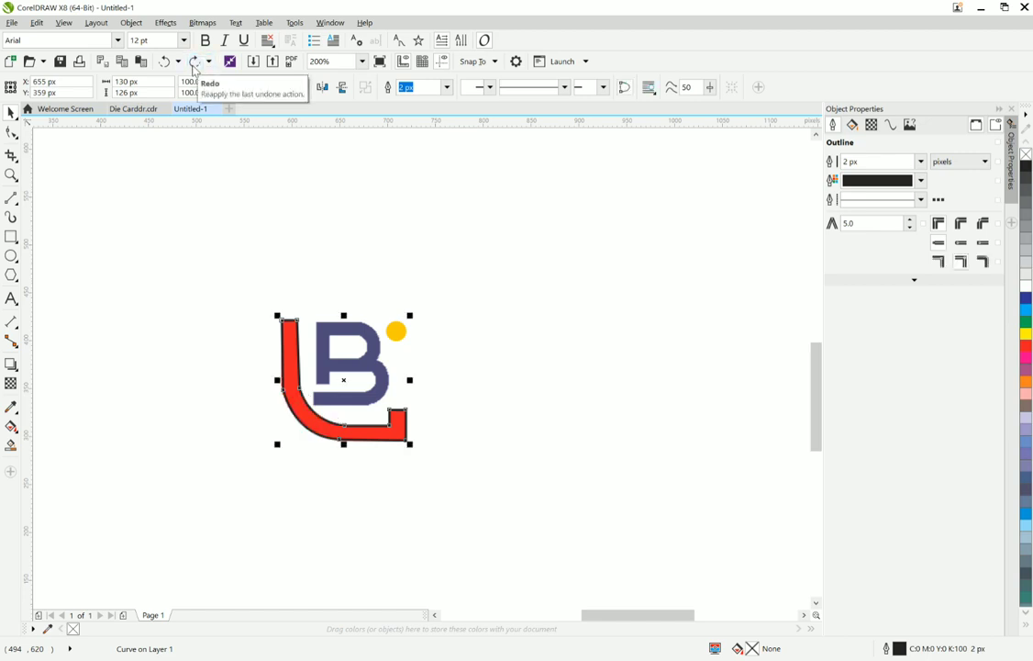
click(196, 69)
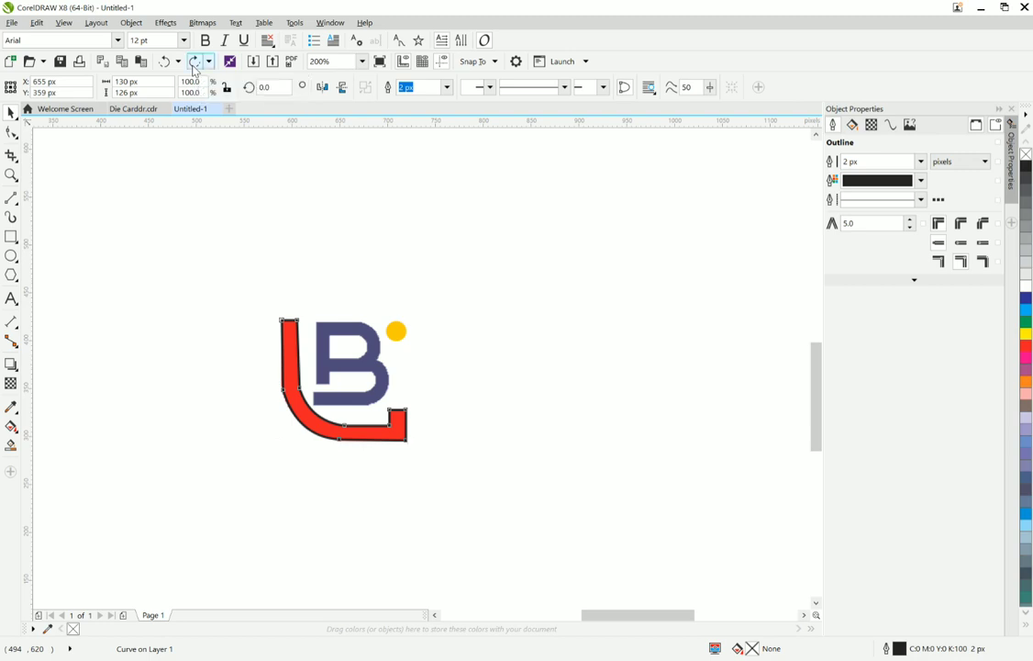
- Undo the last move of the L-shaped outline so it lies over the logo again
scroll(282, 310, down, 2)
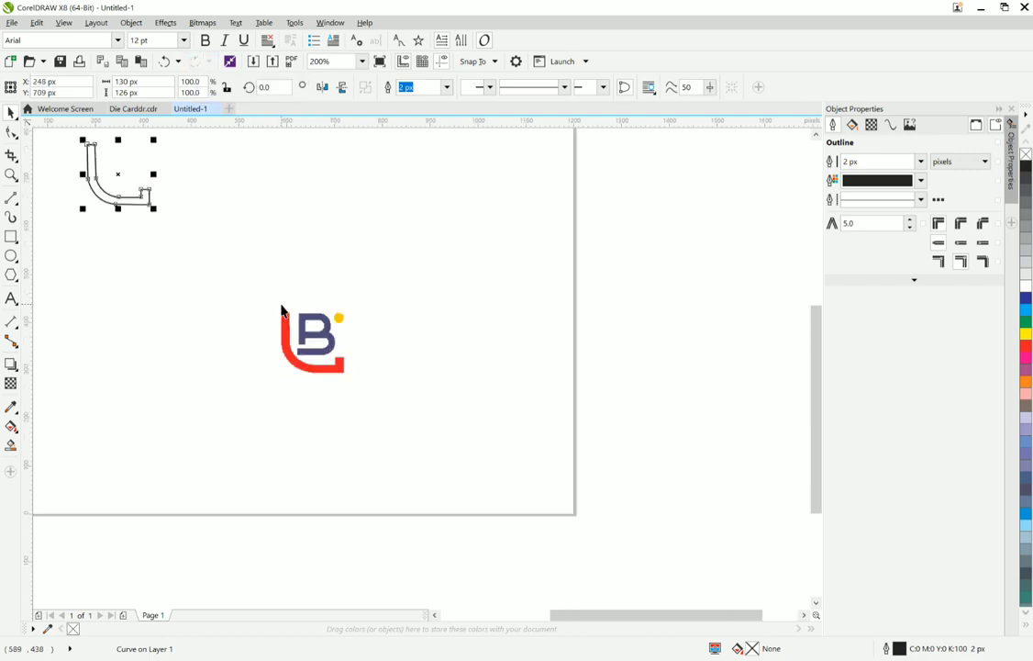
click(167, 62)
scroll(282, 293, up, 4)
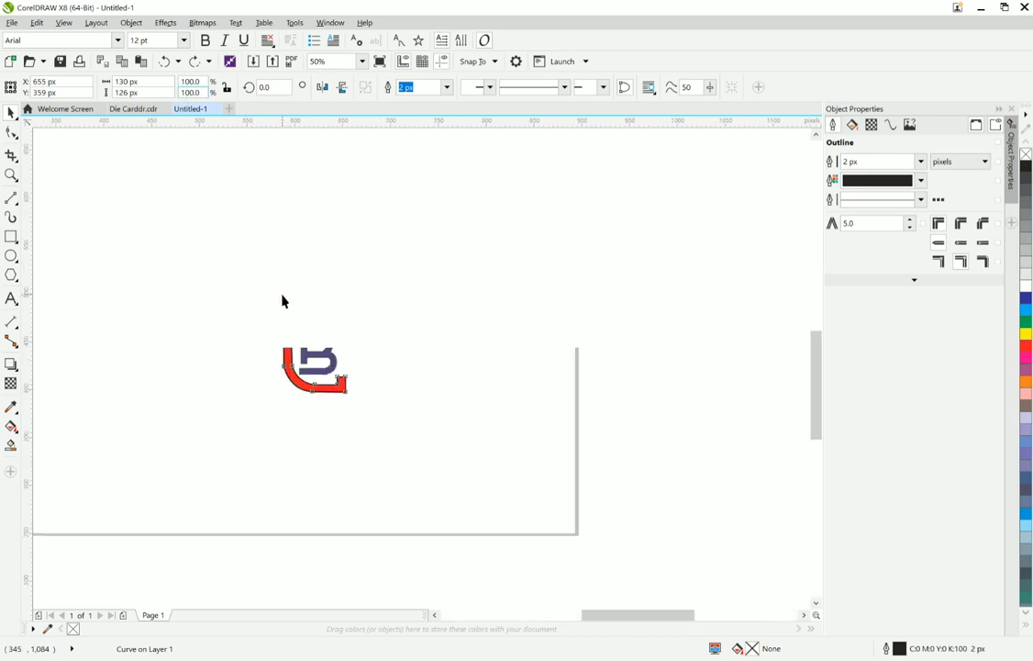
scroll(326, 441, up, 2)
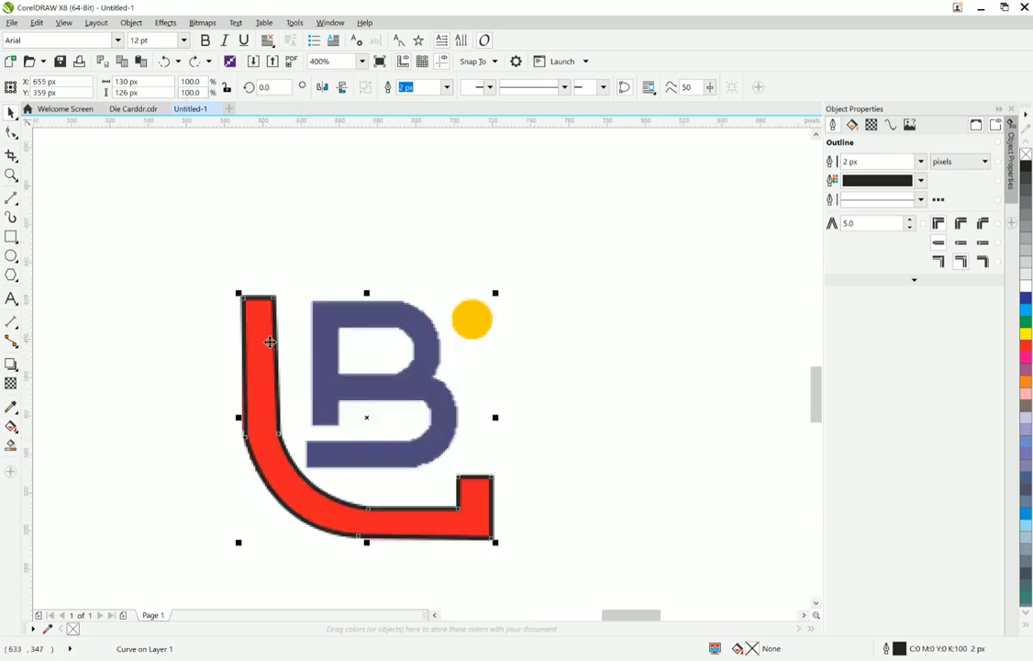
- Give the traced L shape a red fill (C:0 M:100 Y:100 K:0) and a matching red outline
click(1026, 354)
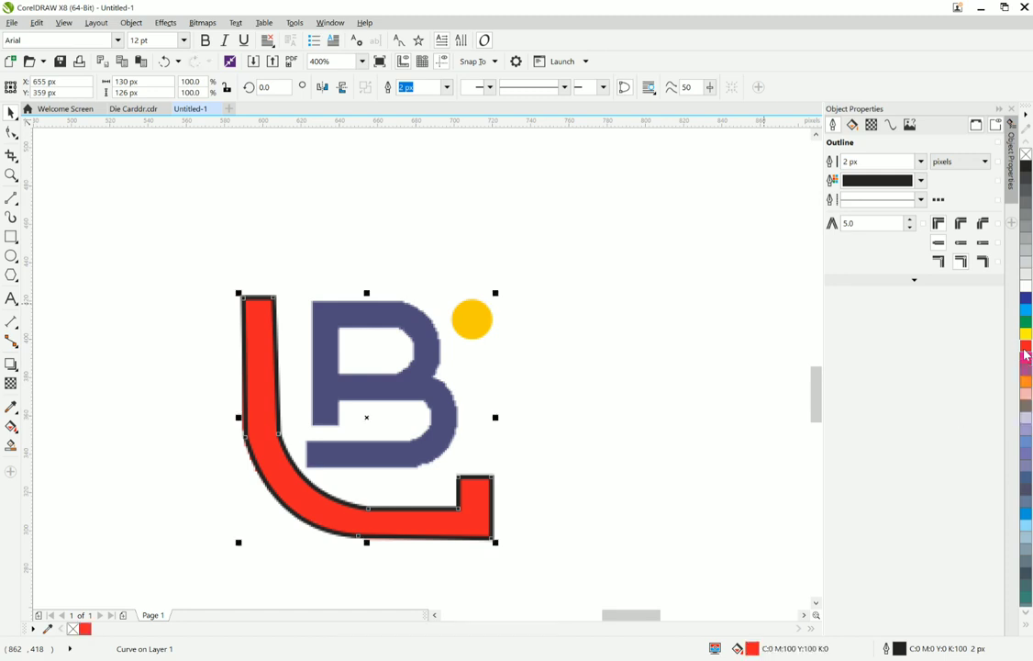
right_click(1026, 354)
click(581, 372)
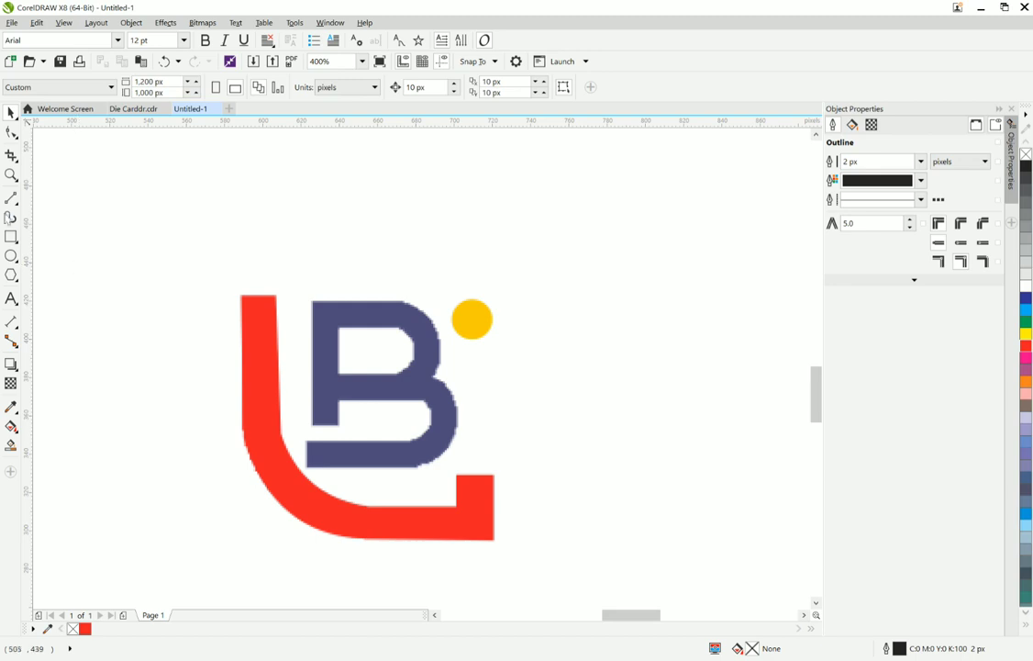
- Draw a vertical rectangle about 13 × 63 px over the stem of the logo's letter B
click(11, 198)
scroll(342, 410, up, 2)
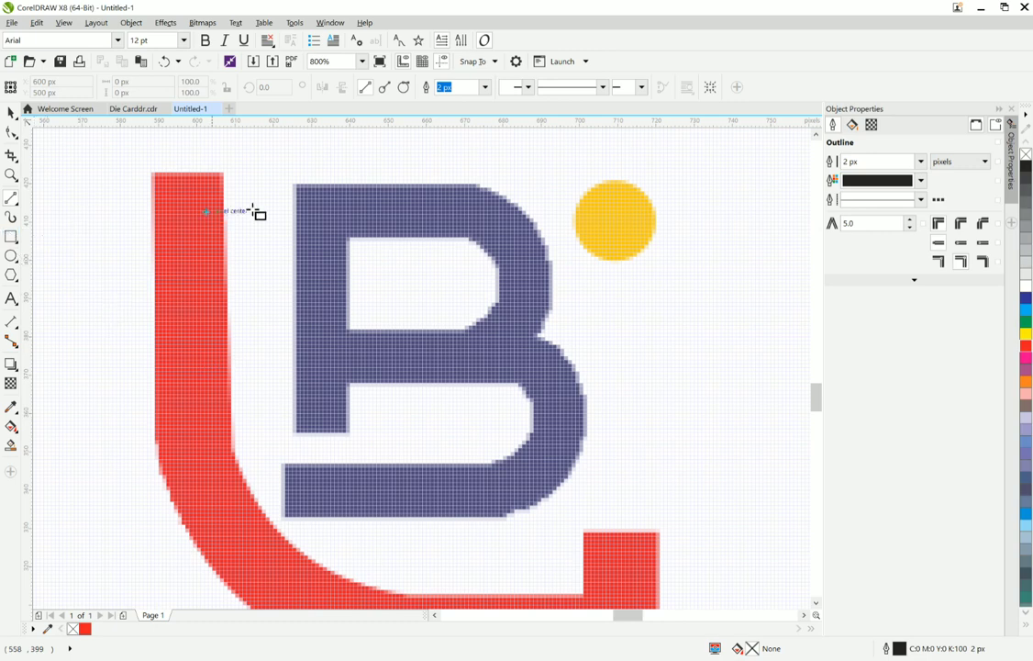
key(F6)
drag(295, 184, 351, 431)
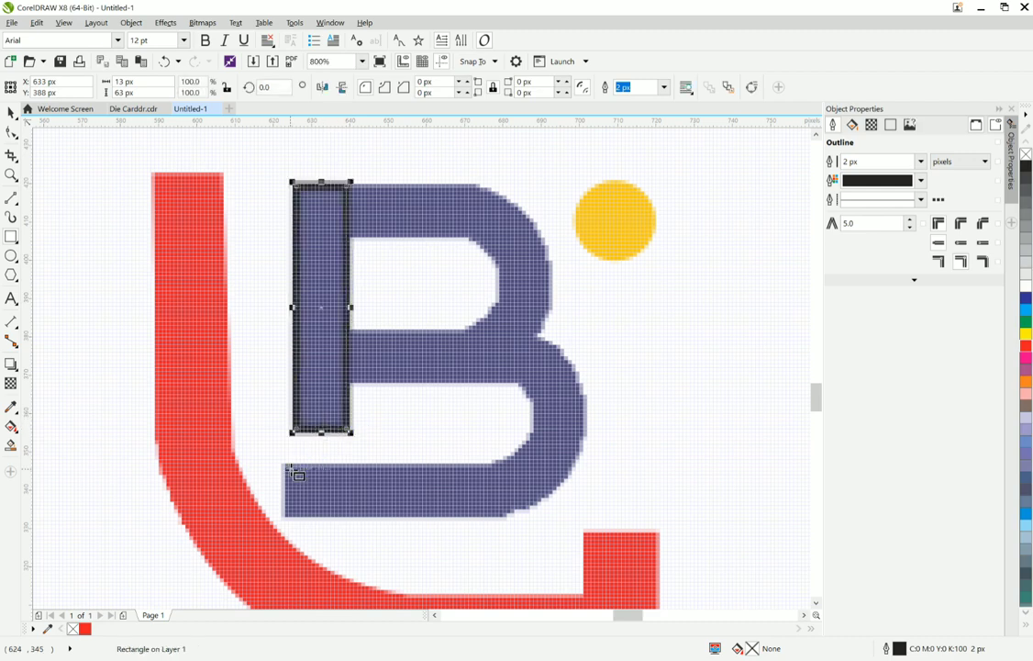
- Draw rectangles over the B's horizontal bars: about 55 × 14 px at the bottom, 44 × 14 px in the middle and 44 × 13 px on top
drag(284, 467, 503, 524)
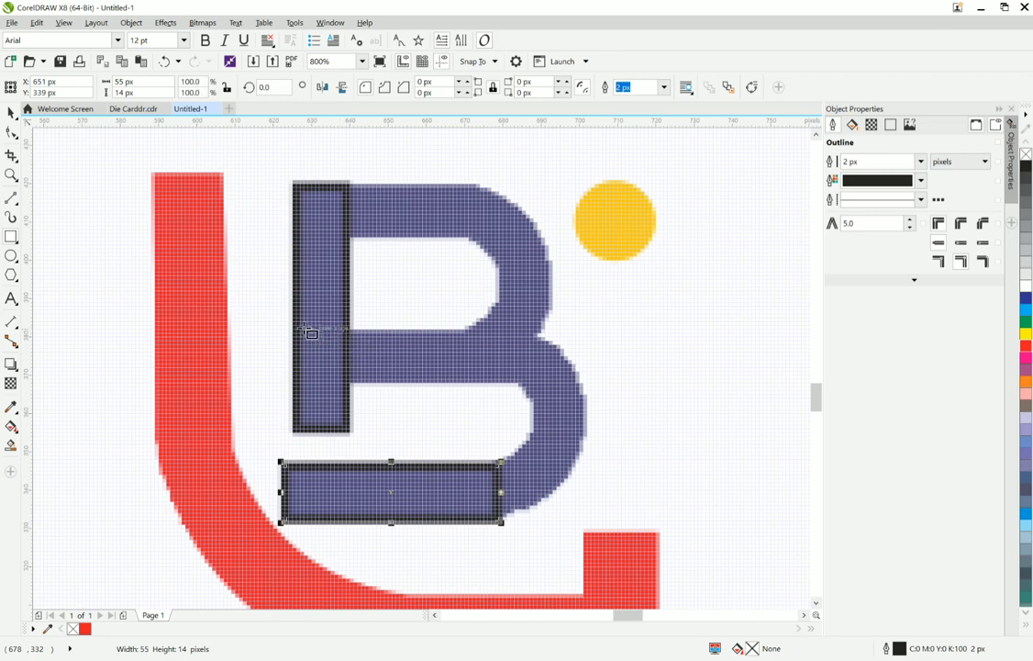
drag(304, 327, 471, 384)
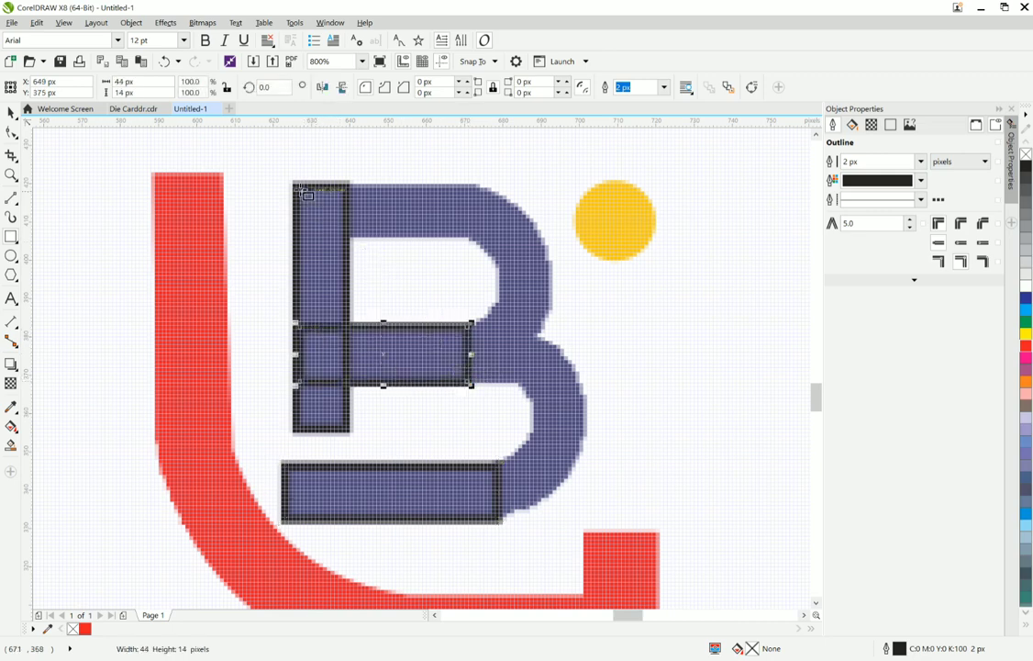
drag(300, 188, 471, 240)
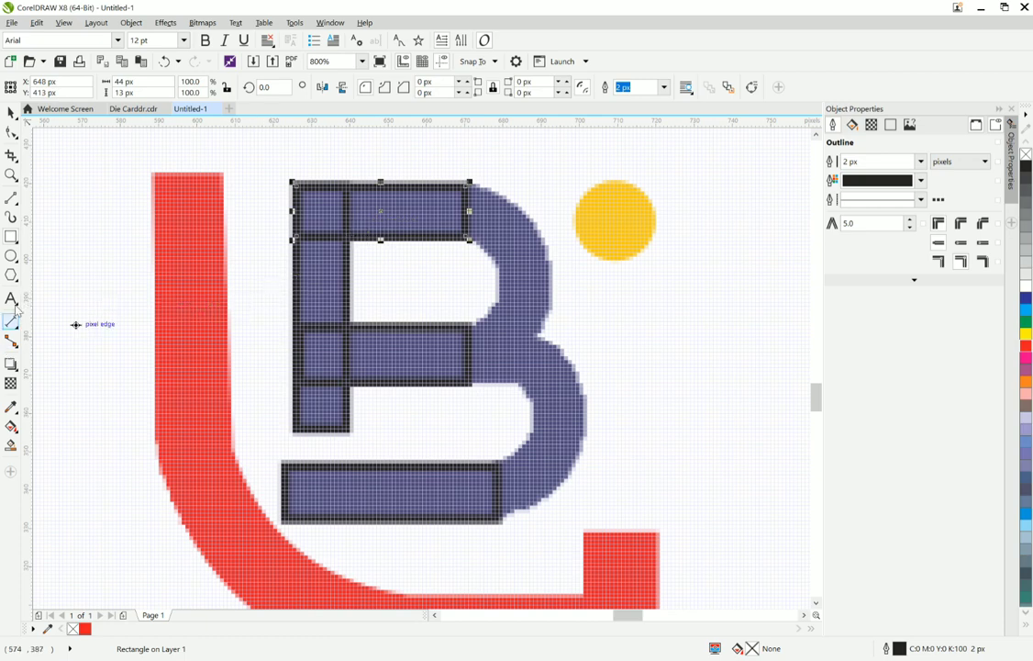
- Draw a half-ring shape about 54 × 30 px near the B's upper bowl and orient it by rotating 90° and mirroring horizontally
click(11, 276)
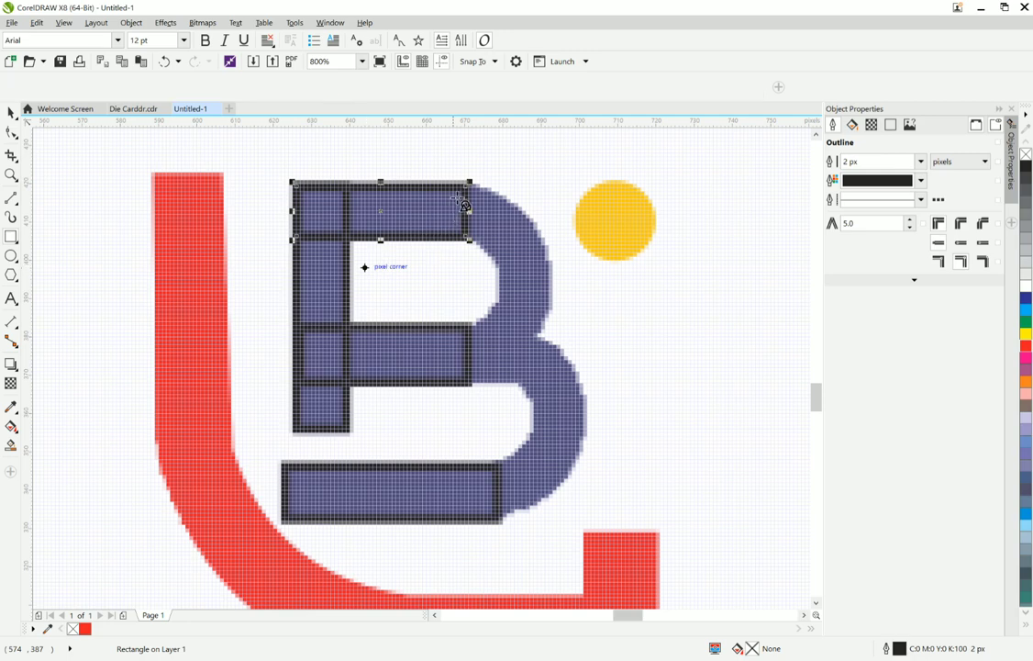
drag(465, 186, 675, 417)
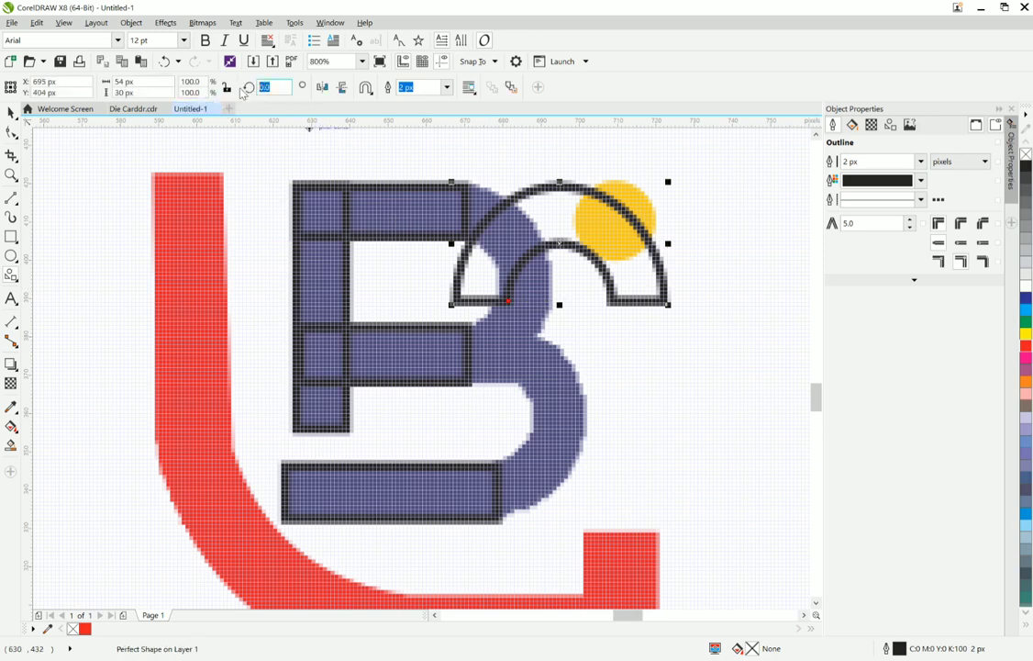
key(Return)
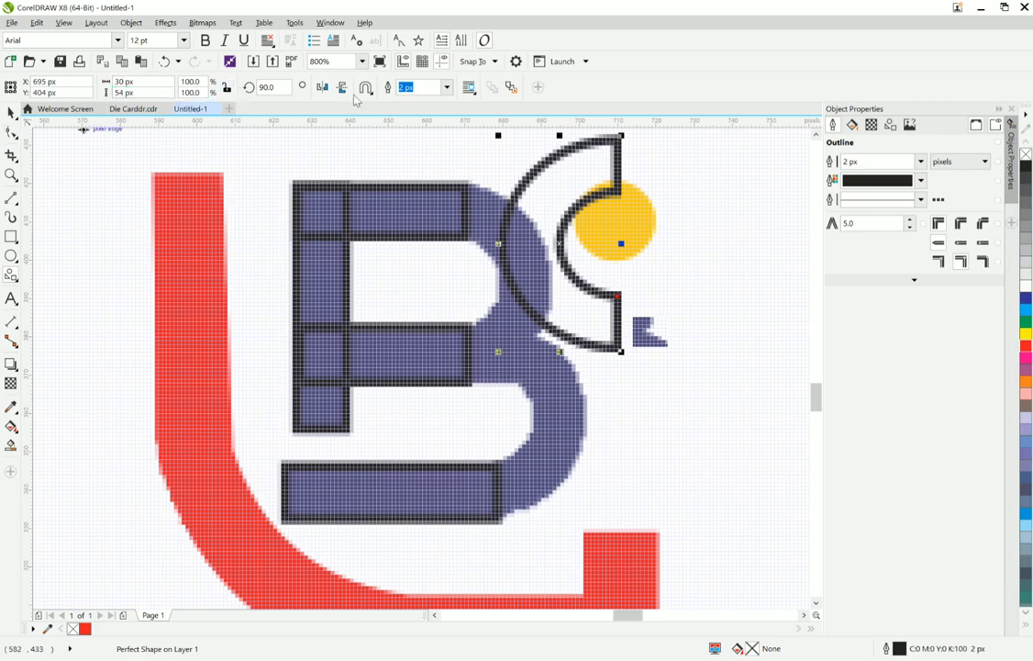
click(323, 87)
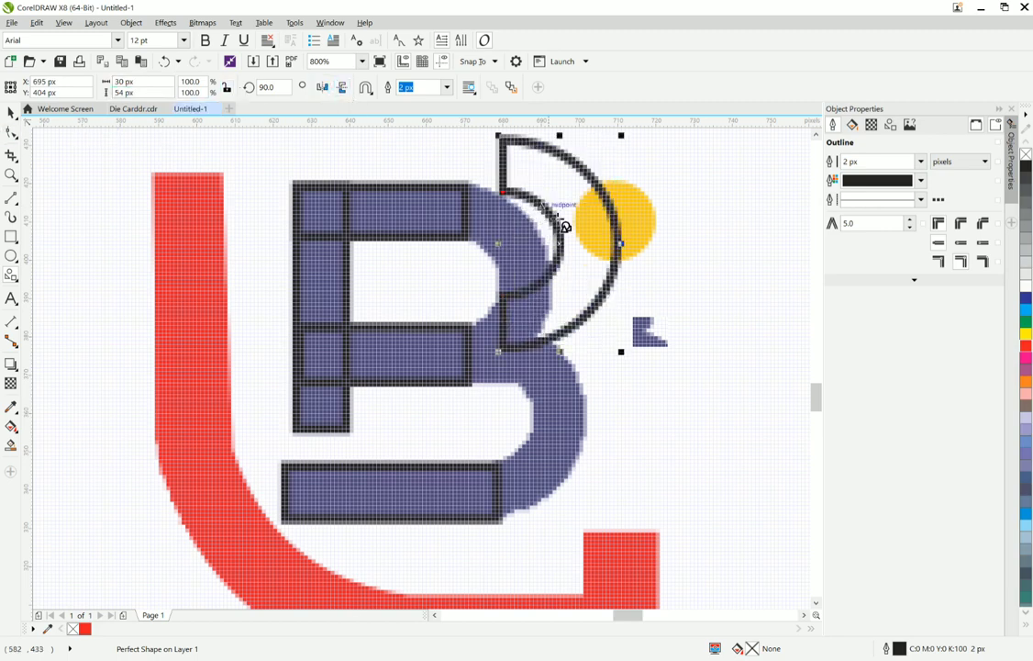
- Move the half-ring onto the B's upper bowl so its ends meet the top and middle bars
click(11, 111)
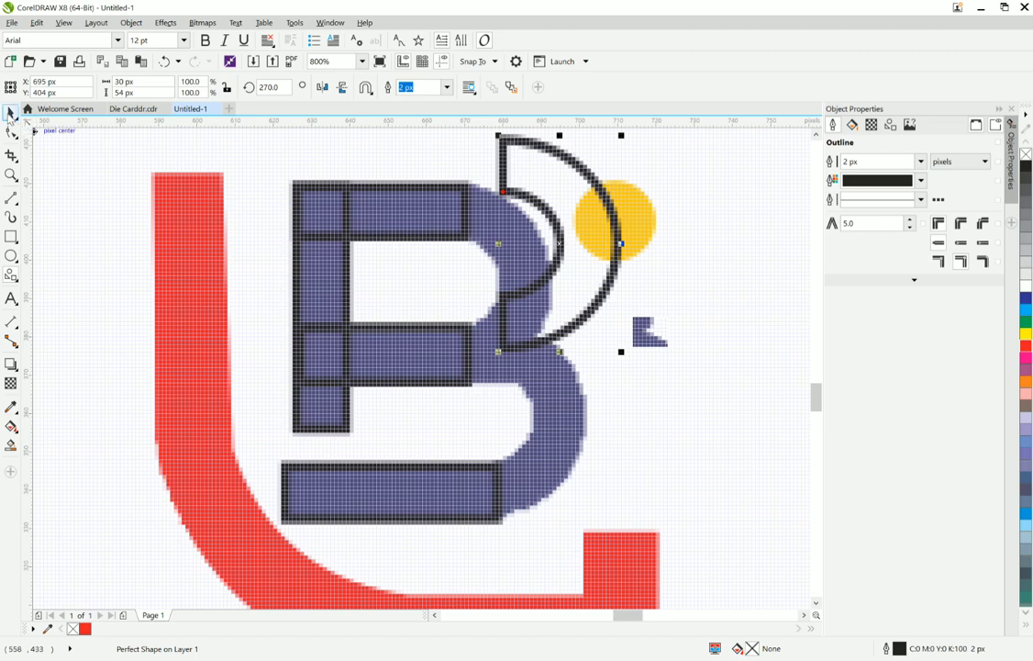
click(555, 243)
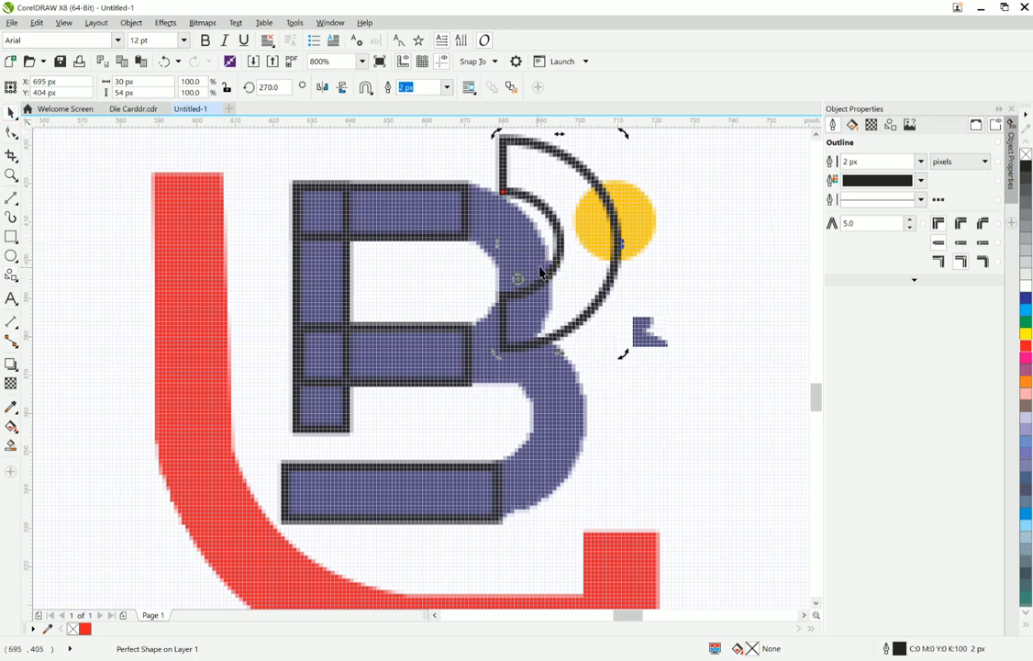
click(558, 245)
drag(558, 245, 515, 288)
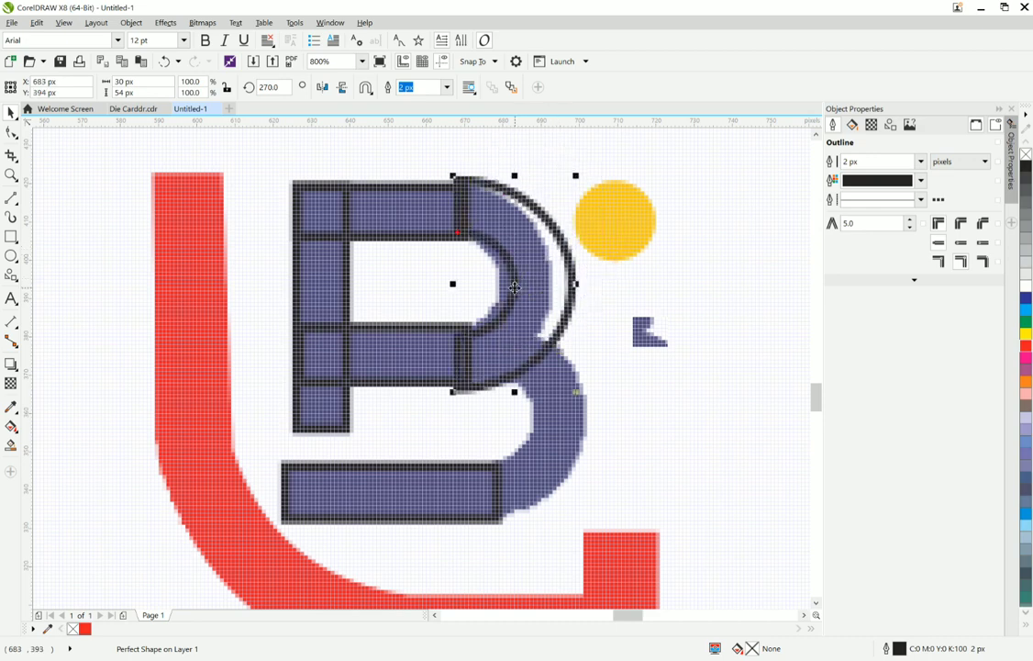
- Scale the half-ring to about 28 × 51 px and shift it to fit the B's upper bowl at about X 679, Y 394 px
key(Left)
key(Left)
key(Left)
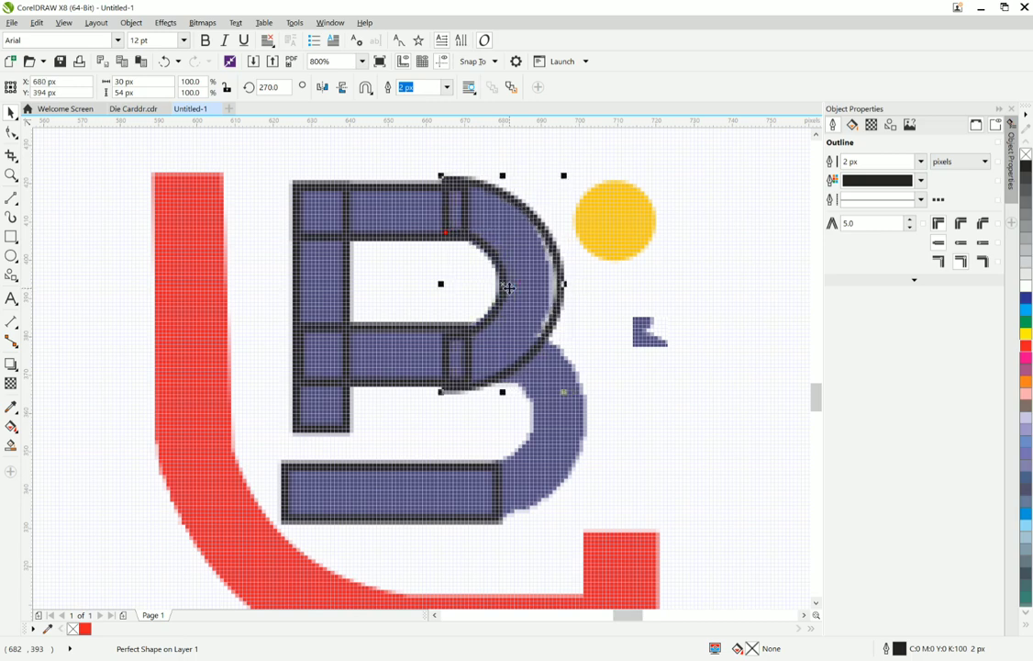
drag(439, 172, 445, 181)
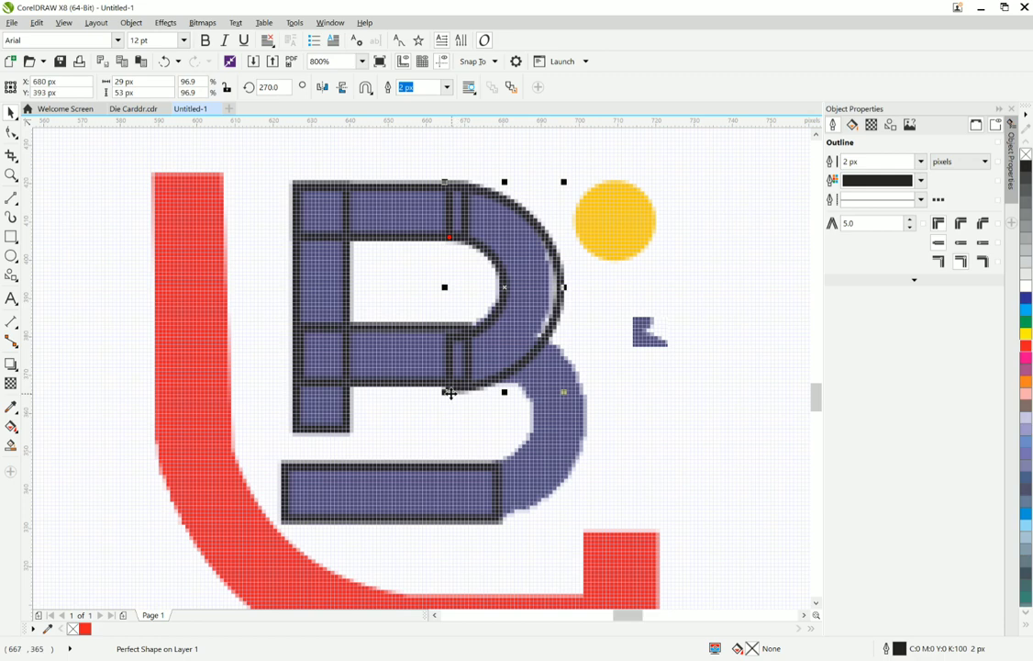
drag(447, 393, 454, 386)
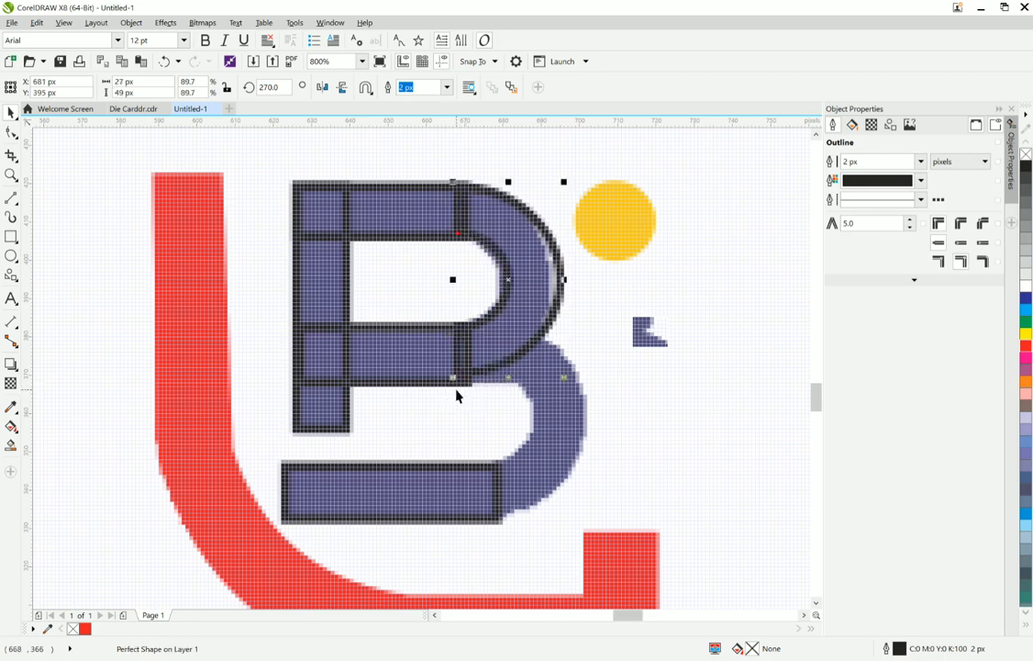
scroll(459, 397, up, 3)
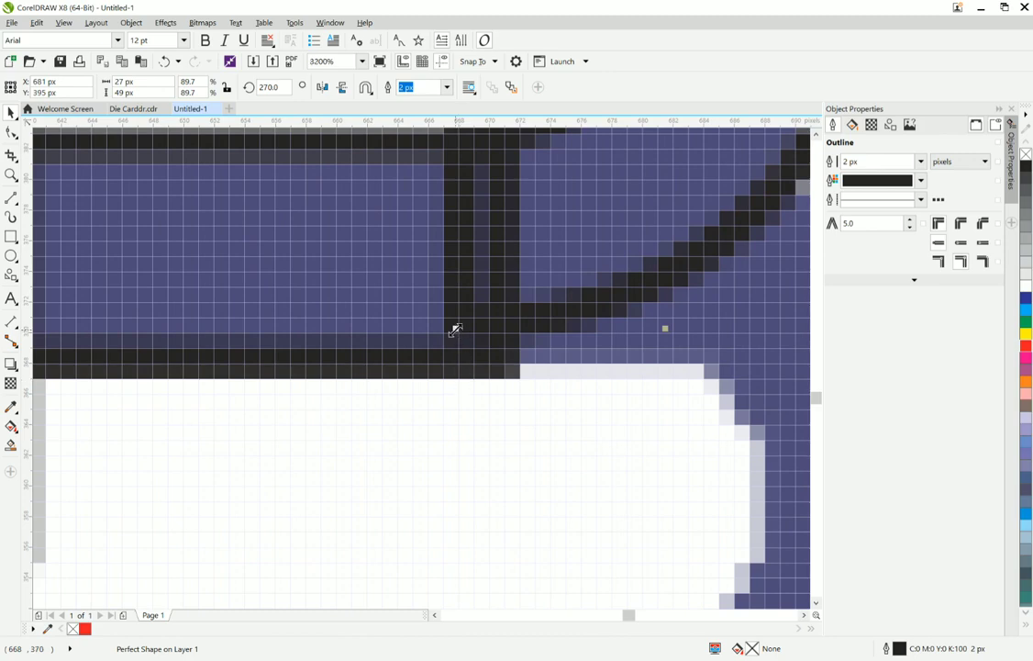
drag(455, 330, 432, 365)
scroll(431, 367, down, 3)
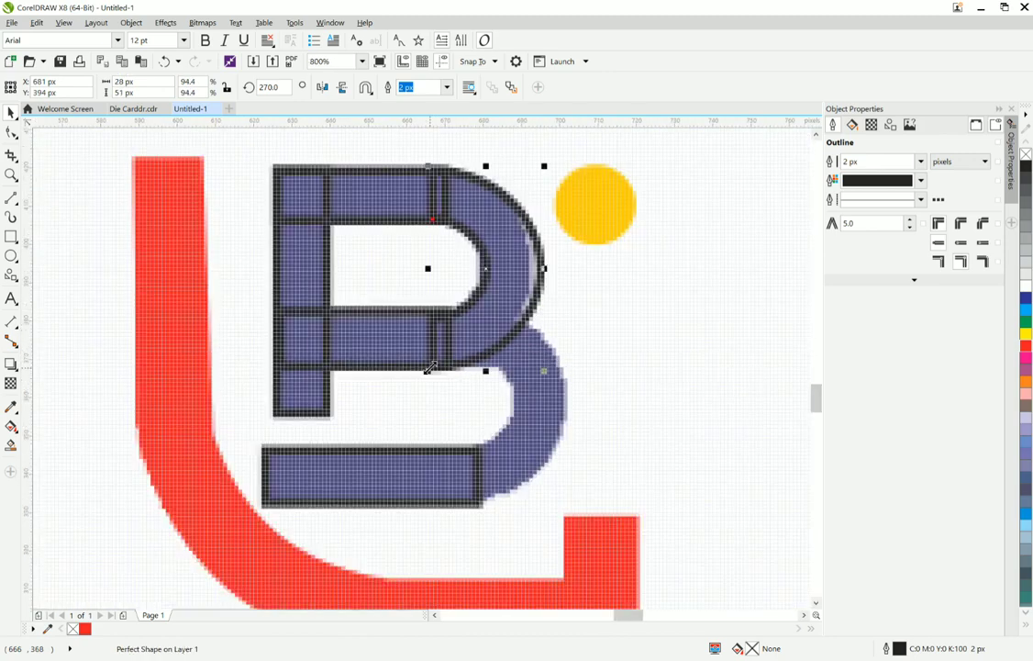
key(Left)
key(Left)
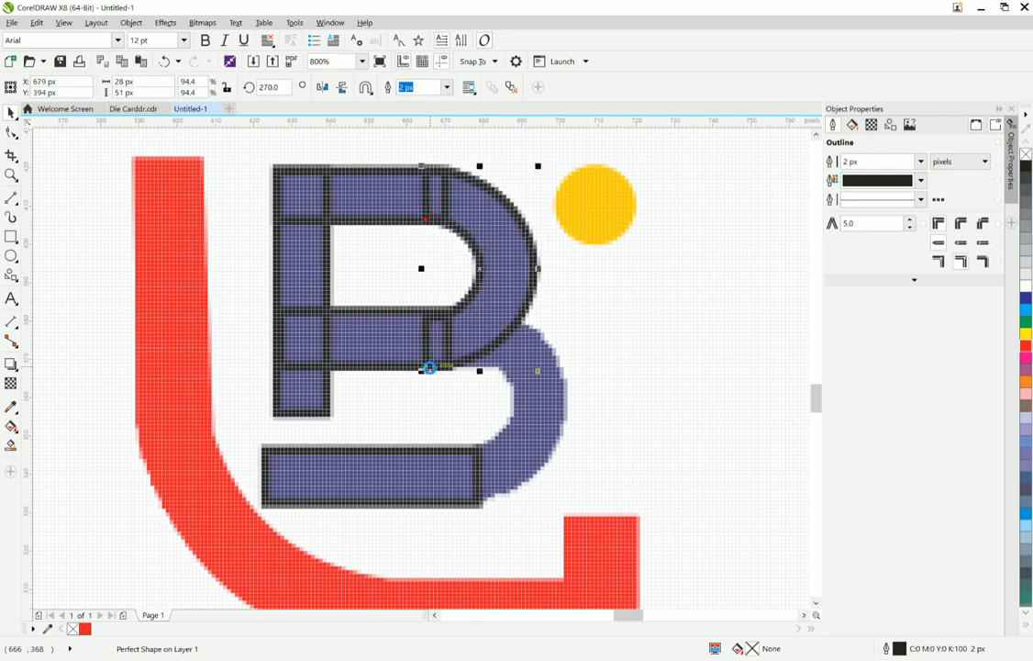
- Duplicate the upper half-ring and move the copy onto the B's lower bowl, centred at about X 688, Y 358 px
key(plus)
key(Down)
key(Down)
key(Down)
key(Down)
key(Down)
key(Down)
key(Down)
key(Down)
key(Down)
key(Down)
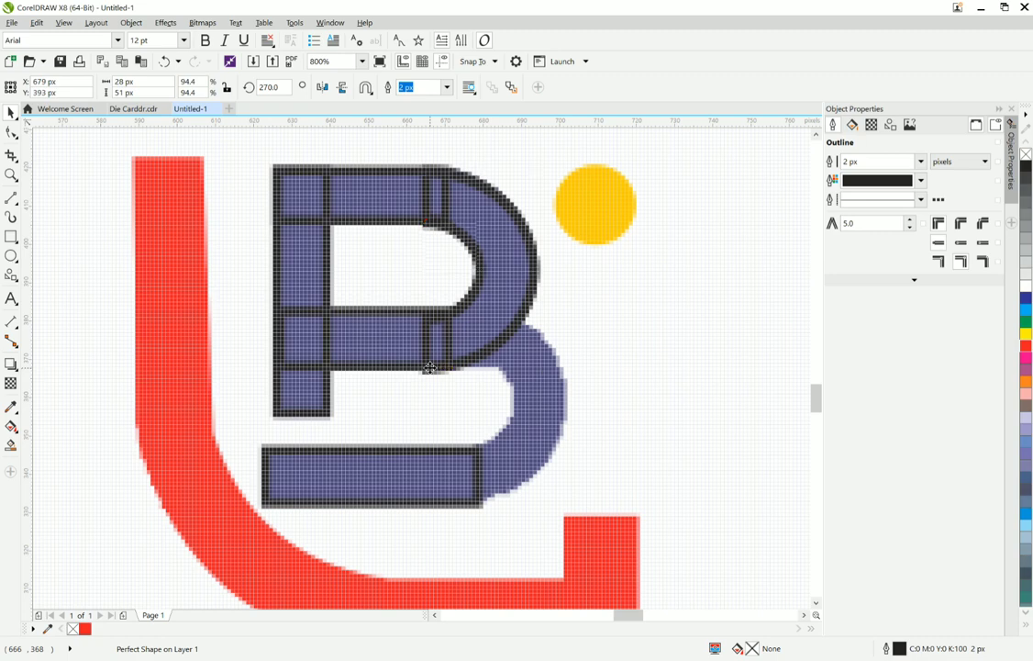
key(Down)
key(Down)
key(Down)
key(Down)
key(Down)
key(Down)
key(Down)
key(Down)
key(Down)
key(Down)
key(Down)
key(Down)
key(Down)
key(Down)
key(Down)
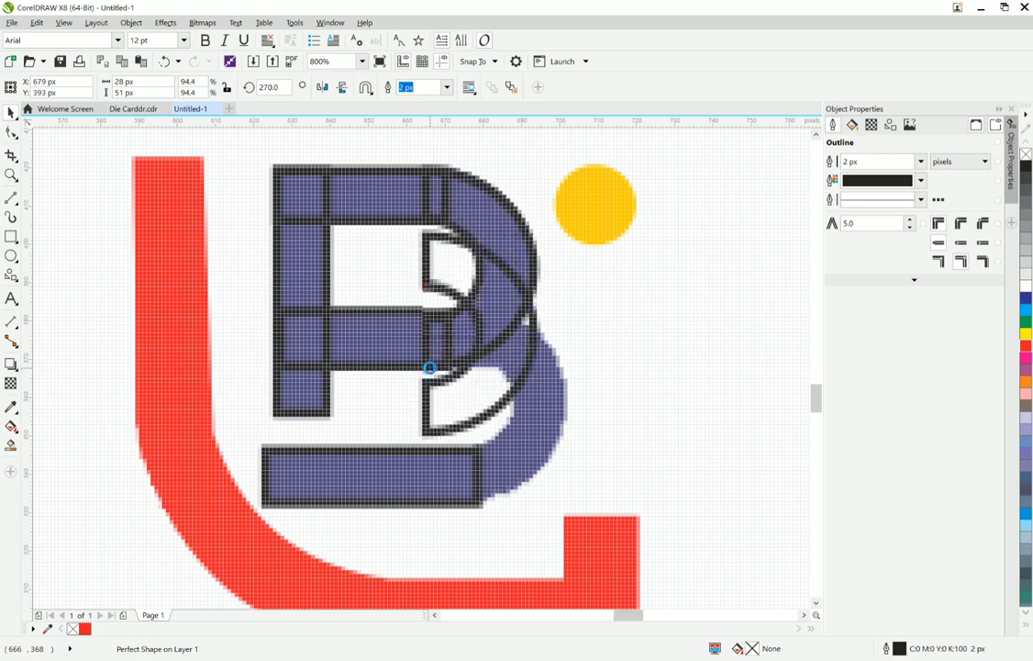
key(Down)
key(Down)
key(Down)
key(Down)
key(Down)
key(Down)
key(Down)
key(Down)
key(Down)
key(Down)
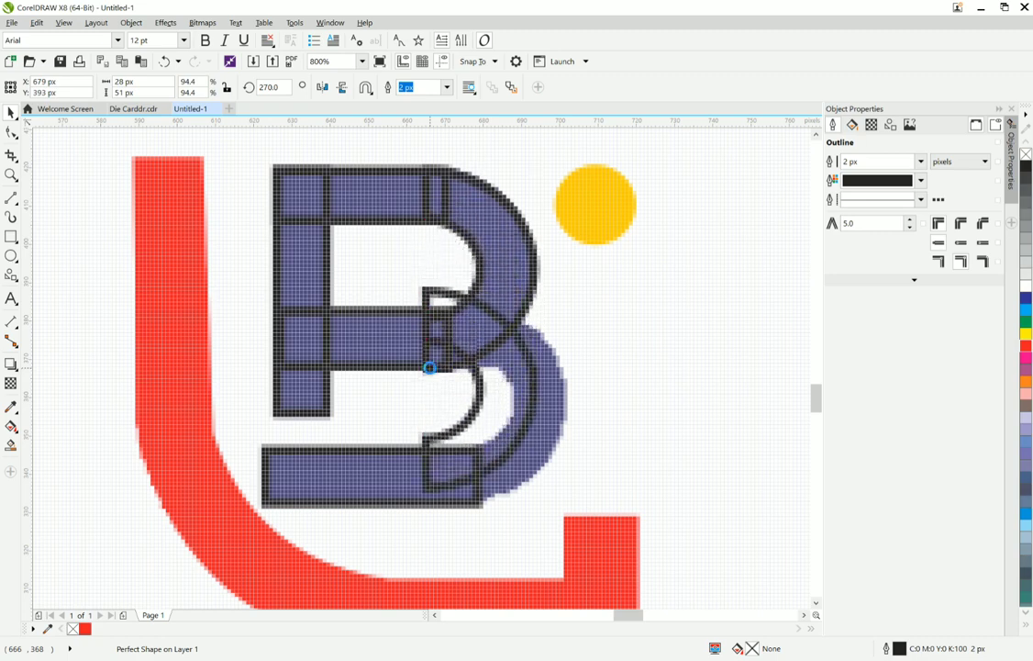
key(Right)
key(Right)
key(Right)
key(Right)
key(Right)
key(Right)
key(Right)
key(Right)
key(Right)
key(Right)
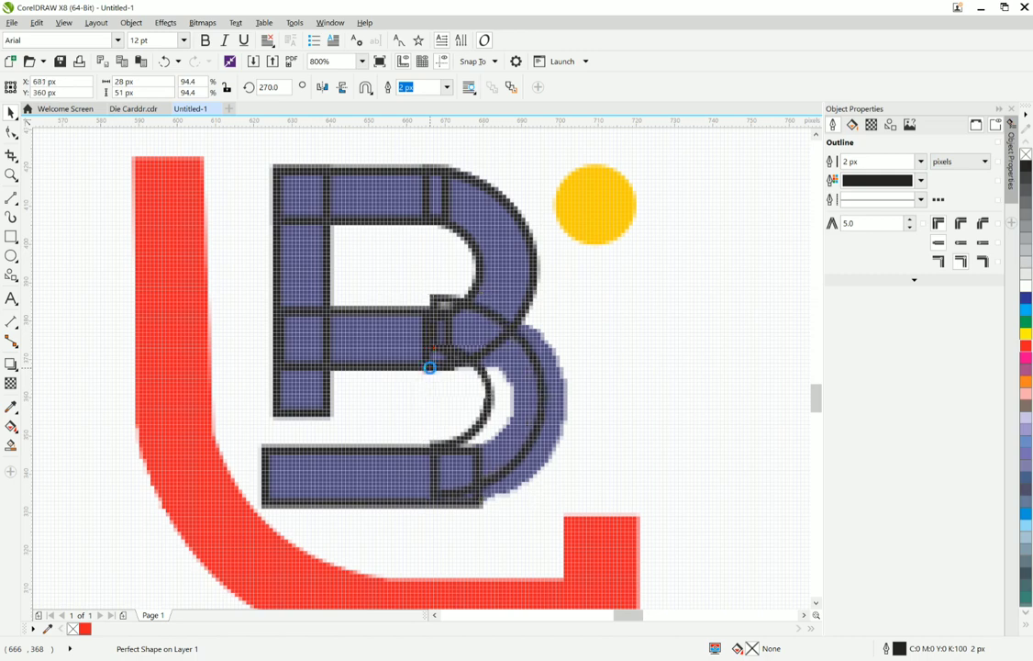
key(Down)
key(Down)
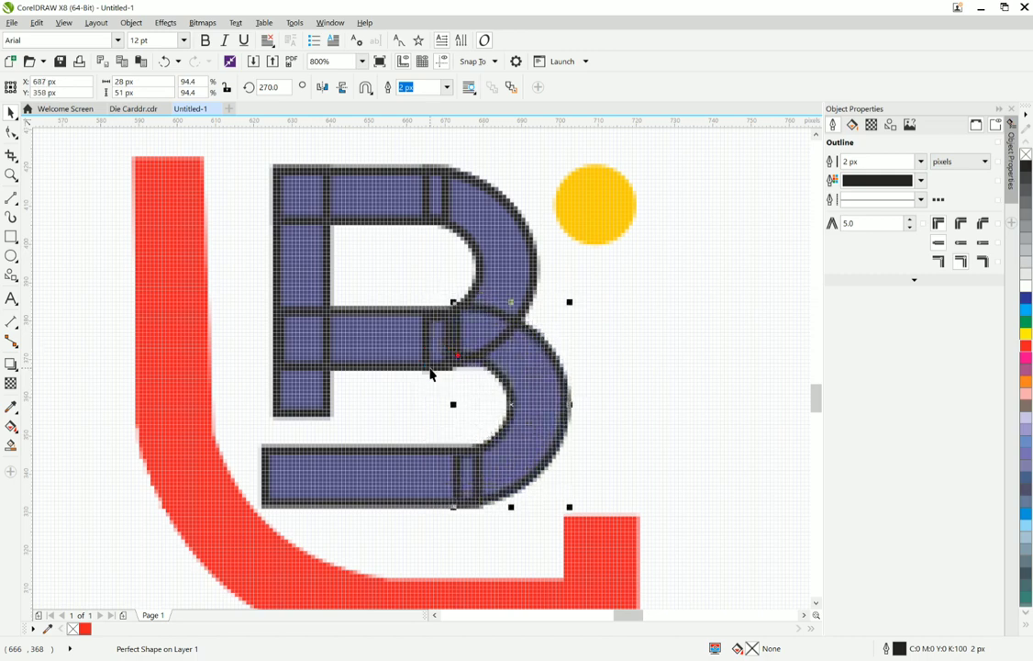
key(Down)
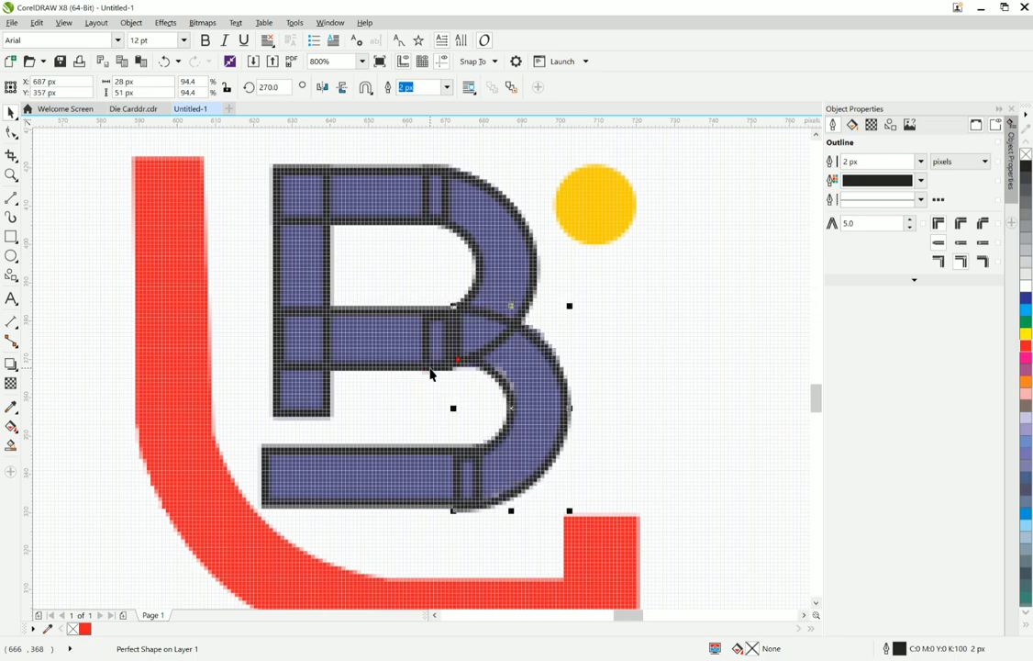
key(Left)
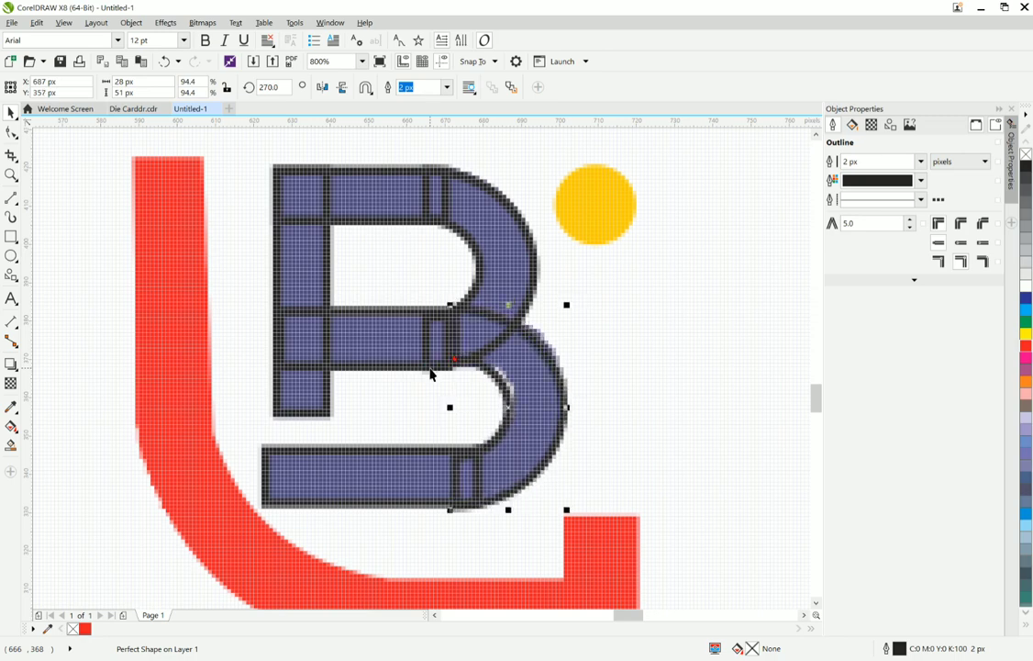
key(Up)
key(Right)
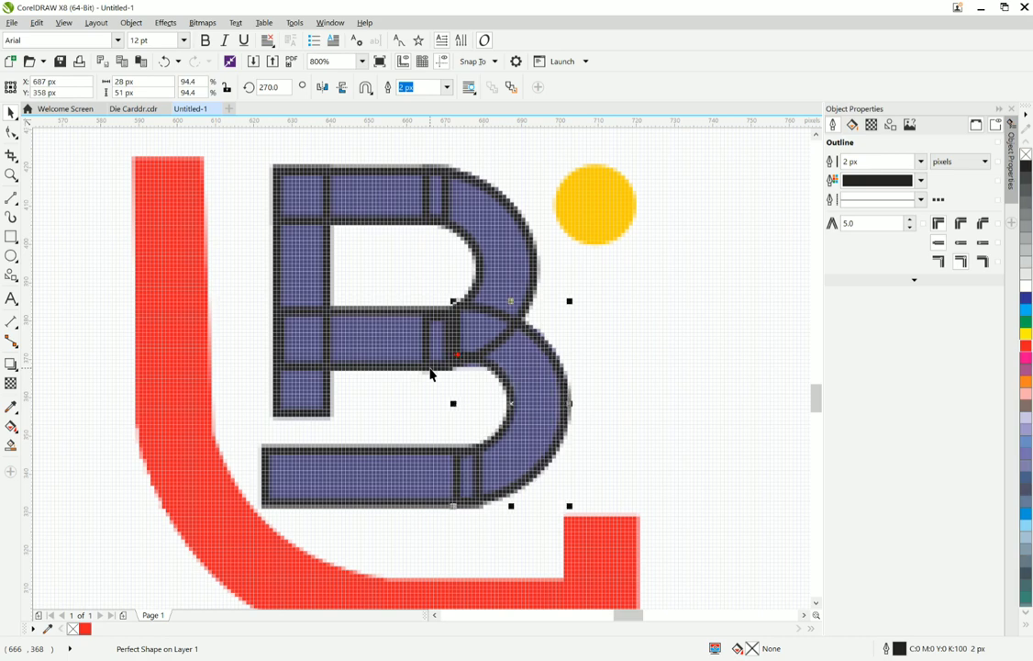
key(Right)
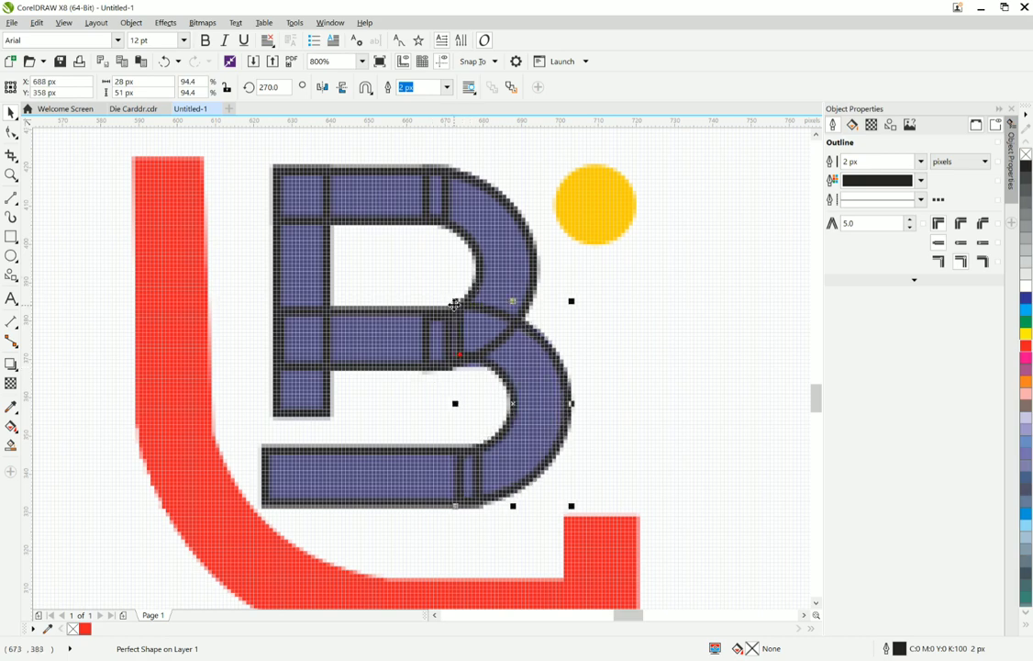
- Scale the lower half-ring proportionally to about 28 × 50 px and fill it with blue (C100 M100 Y0 K0)
drag(454, 302, 456, 304)
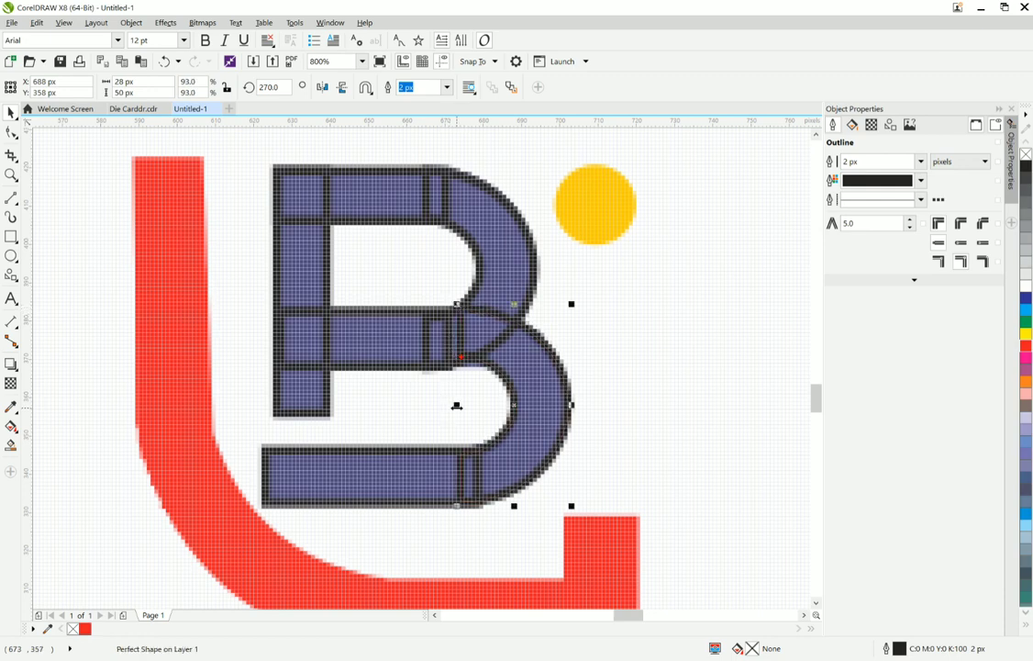
drag(457, 406, 439, 406)
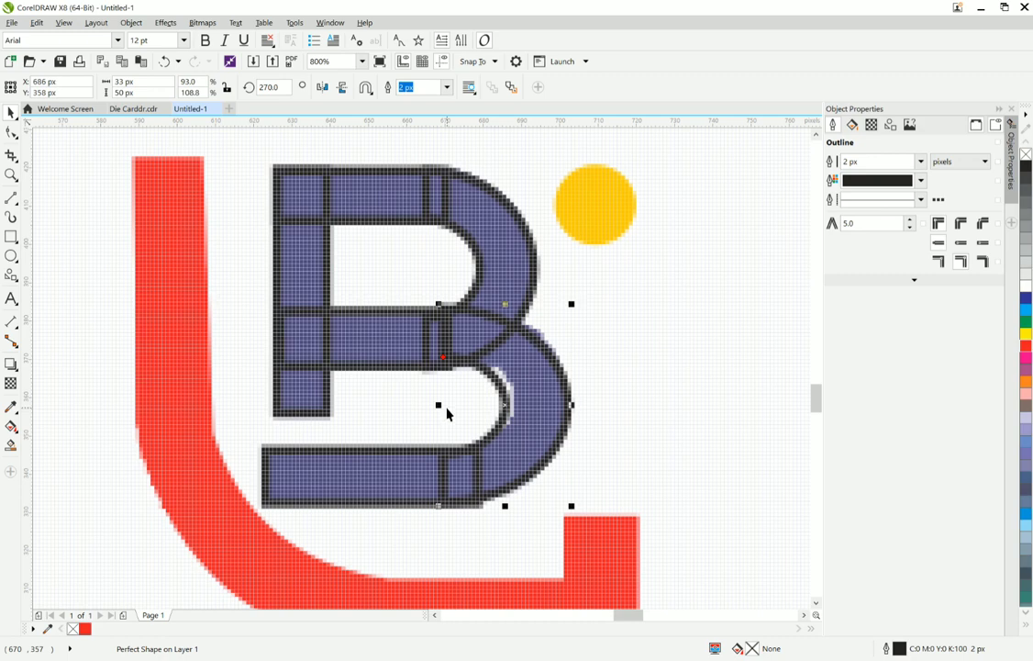
key(ctrl+z)
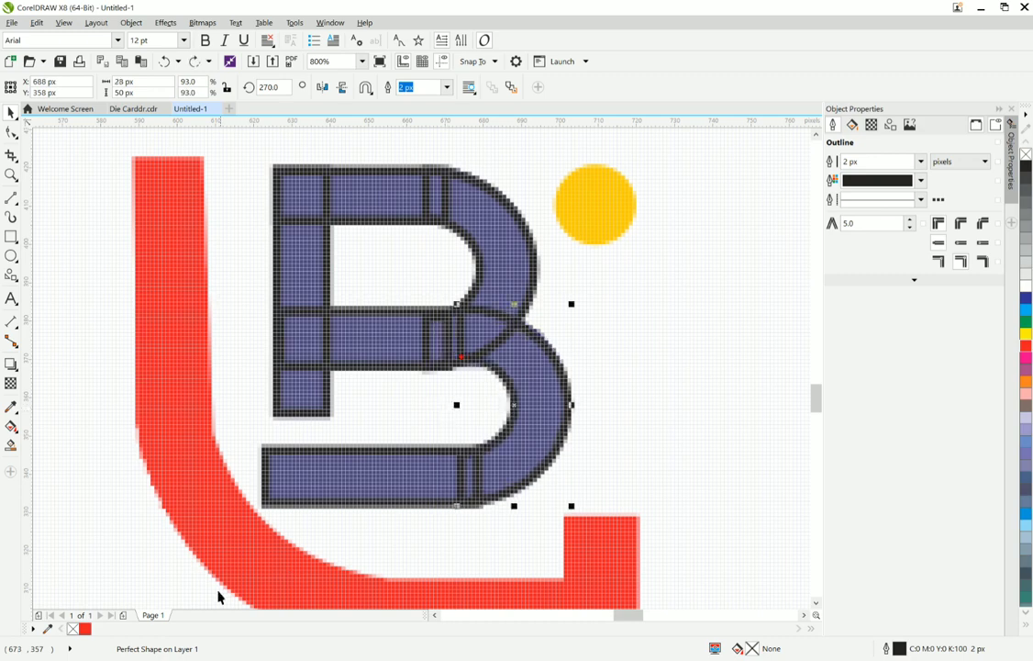
click(1028, 306)
- Widen the B's middle bar to about 47 px so it meets the lower half-ring, and fill it with the same blue
click(387, 360)
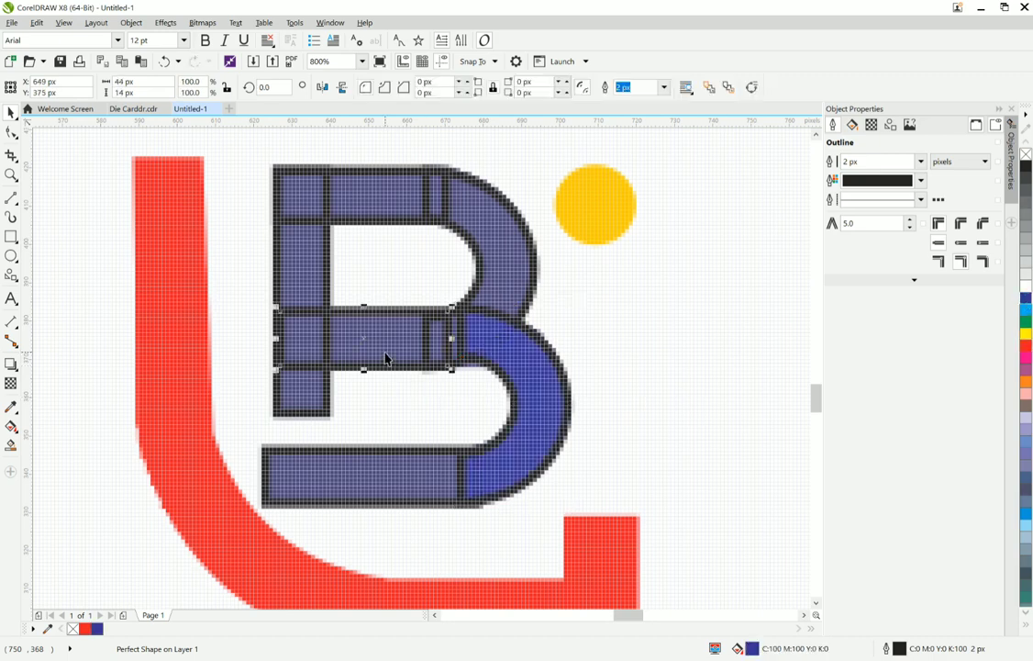
click(462, 344)
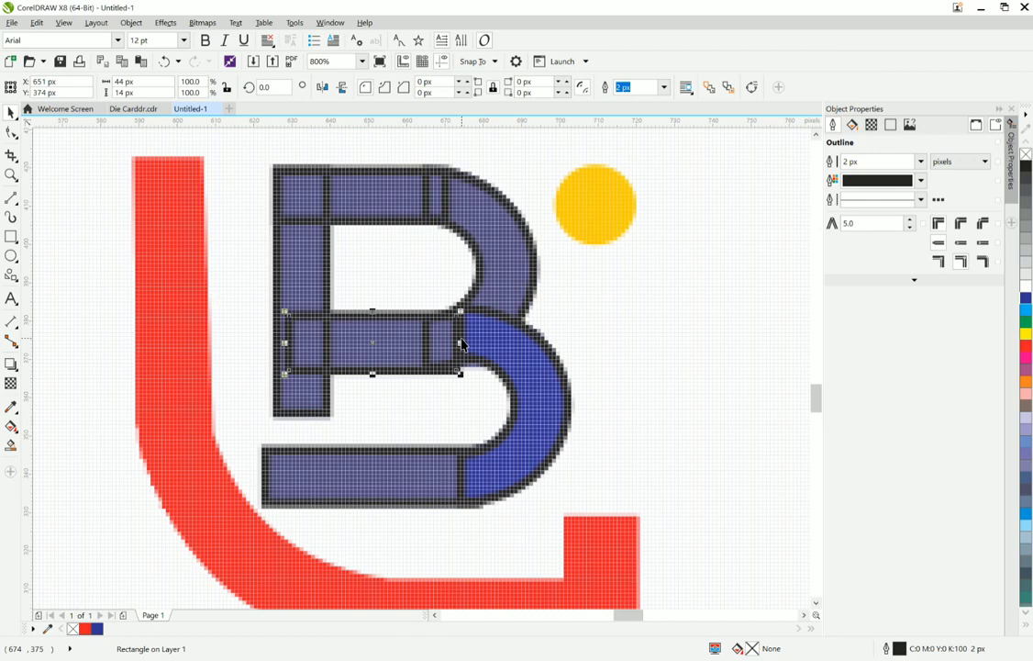
key(Left)
key(Left)
key(Up)
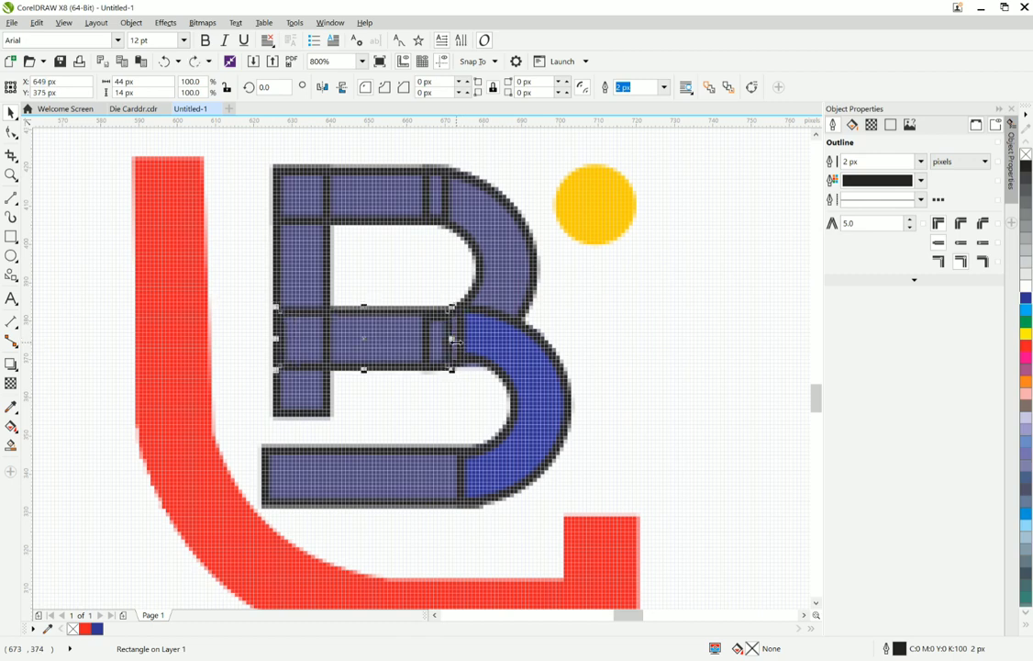
drag(456, 342, 465, 342)
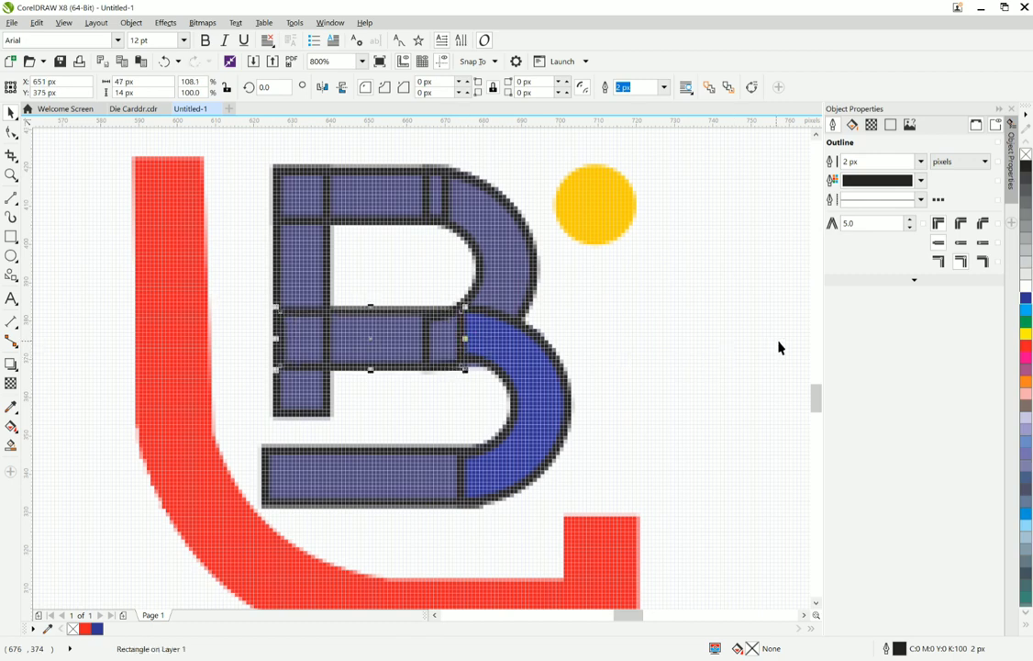
click(1028, 306)
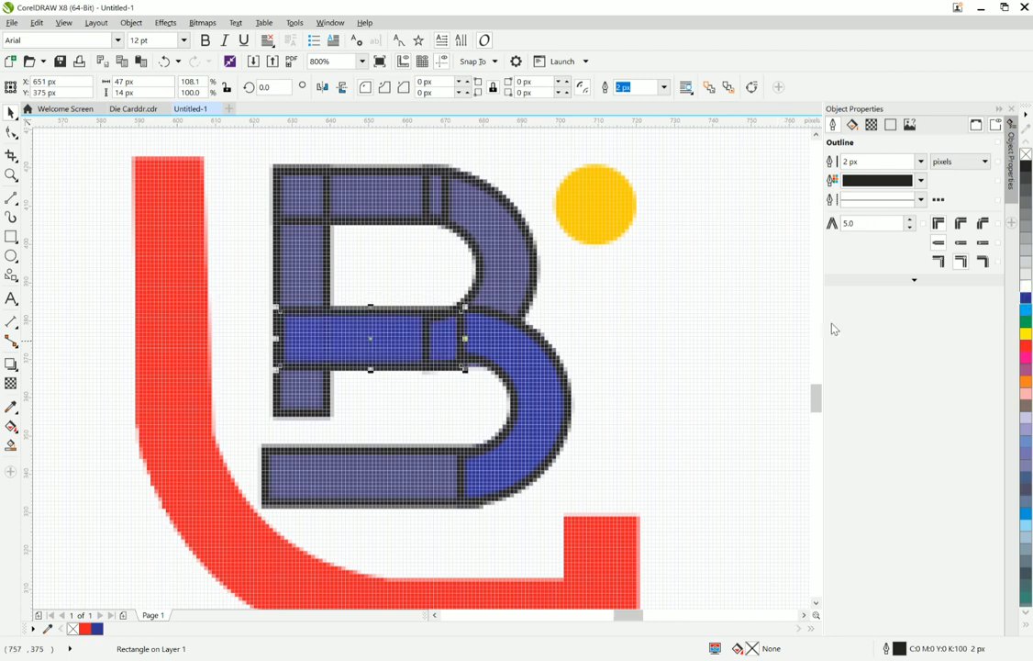
- Fill the upper half-ring, top bar, stem and bottom bar of the B with blue, and outline the bottom bar in the same blue
click(458, 244)
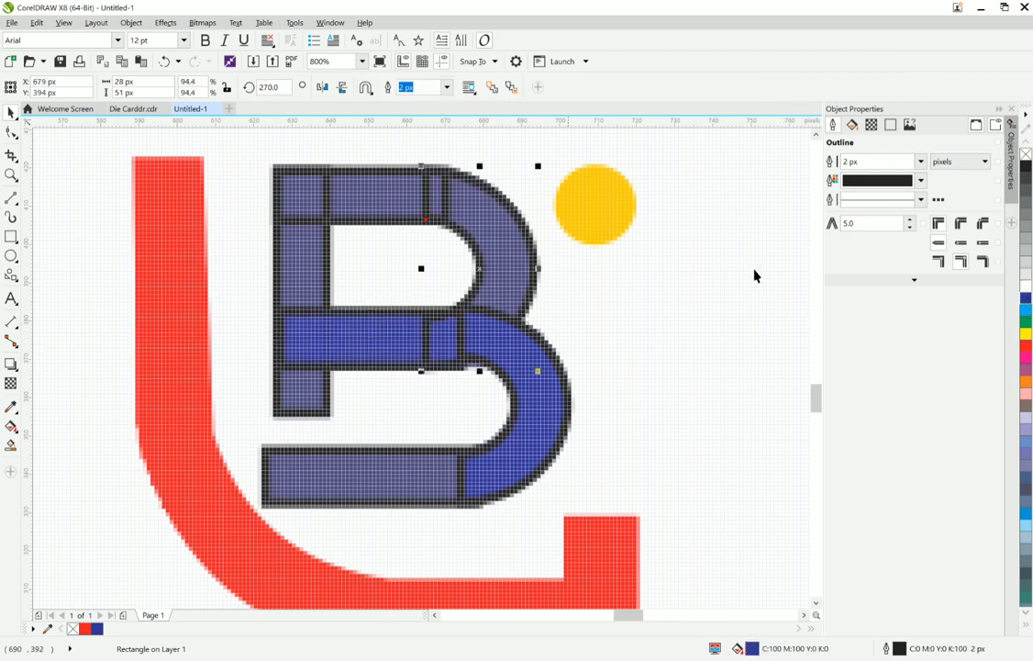
click(1025, 302)
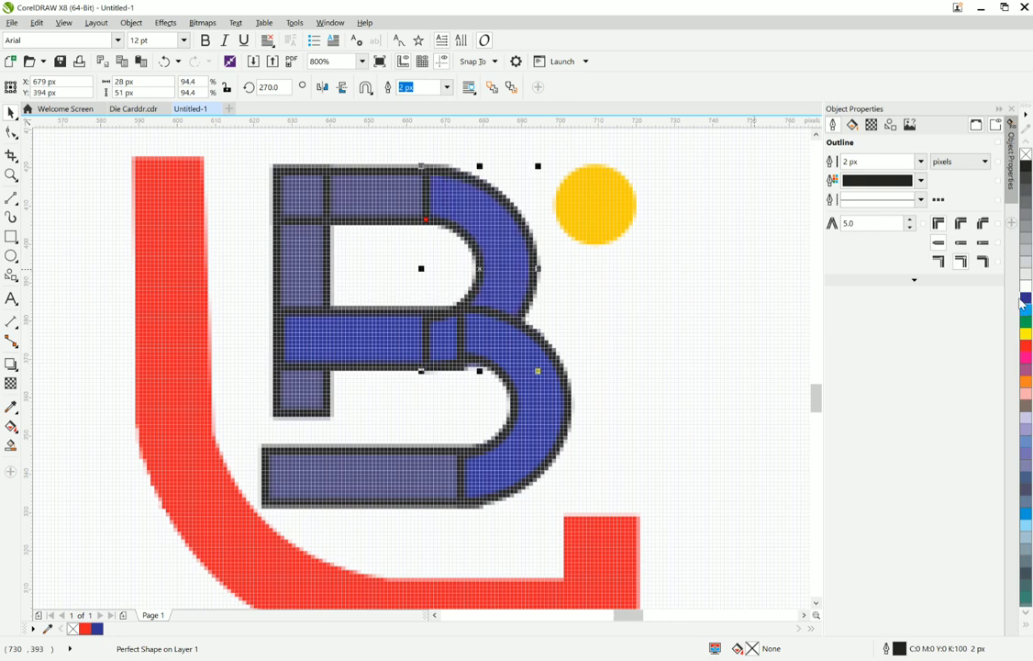
click(391, 211)
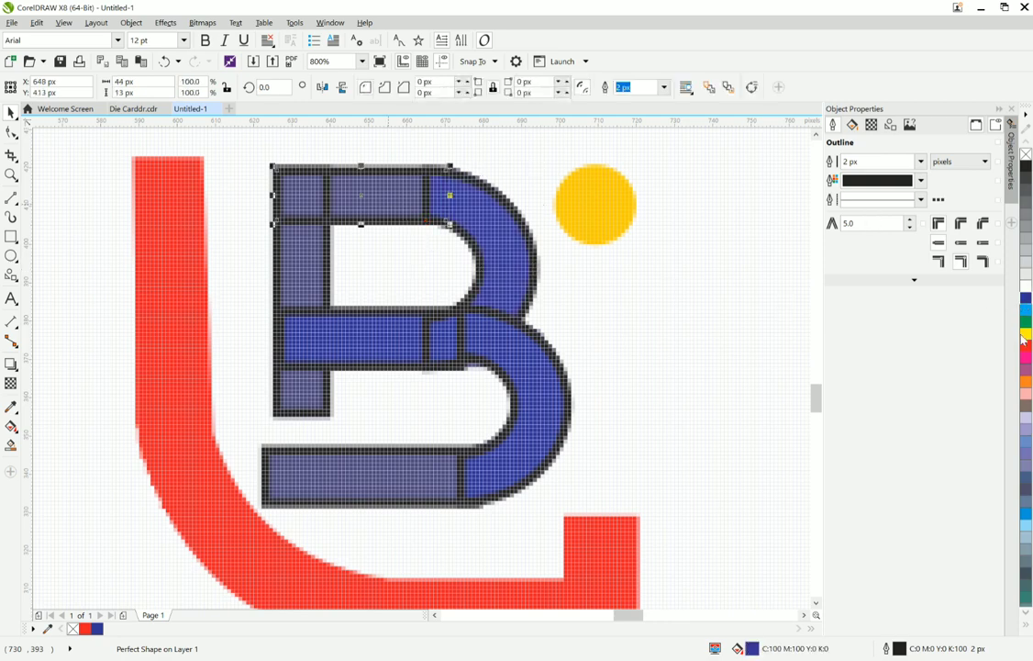
click(317, 286)
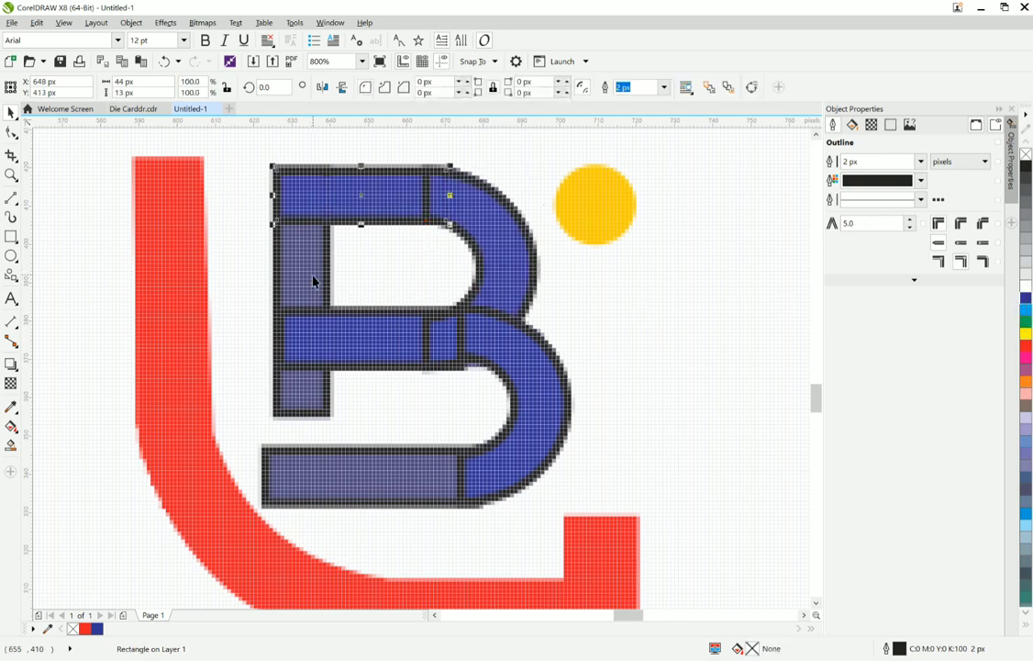
click(1026, 306)
click(389, 490)
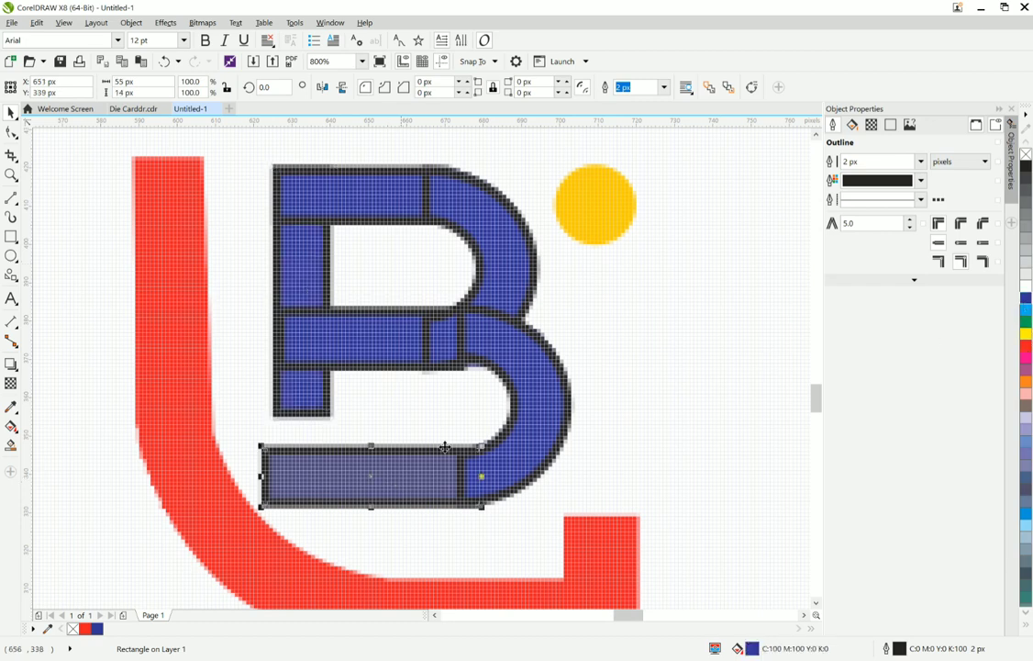
click(1025, 301)
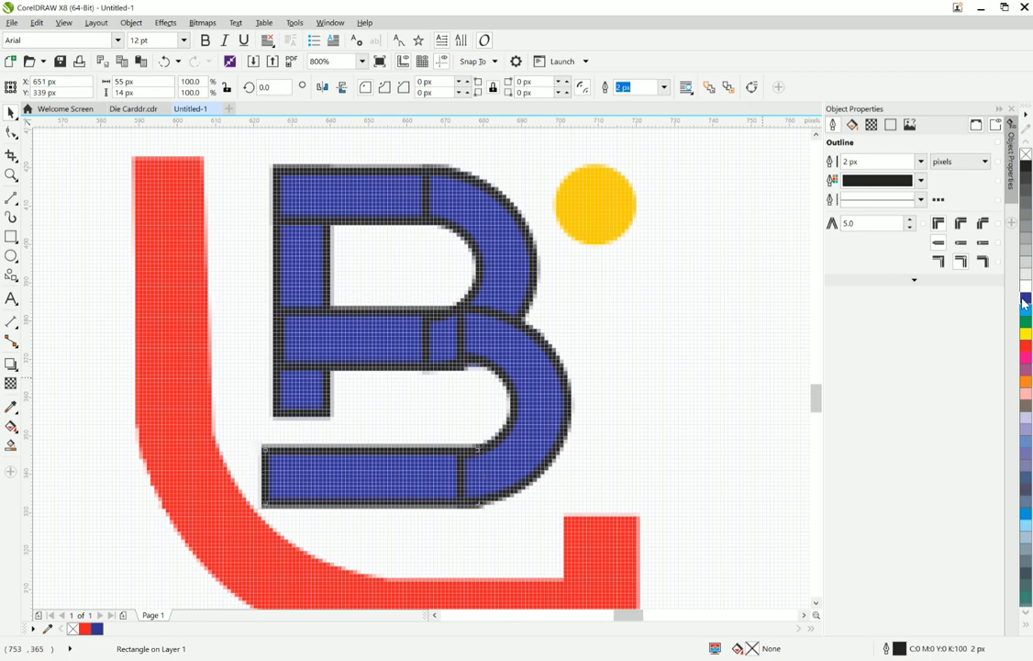
- Remove the black outlines from the B's middle bar, lower half-ring and upper half-ring
click(397, 354)
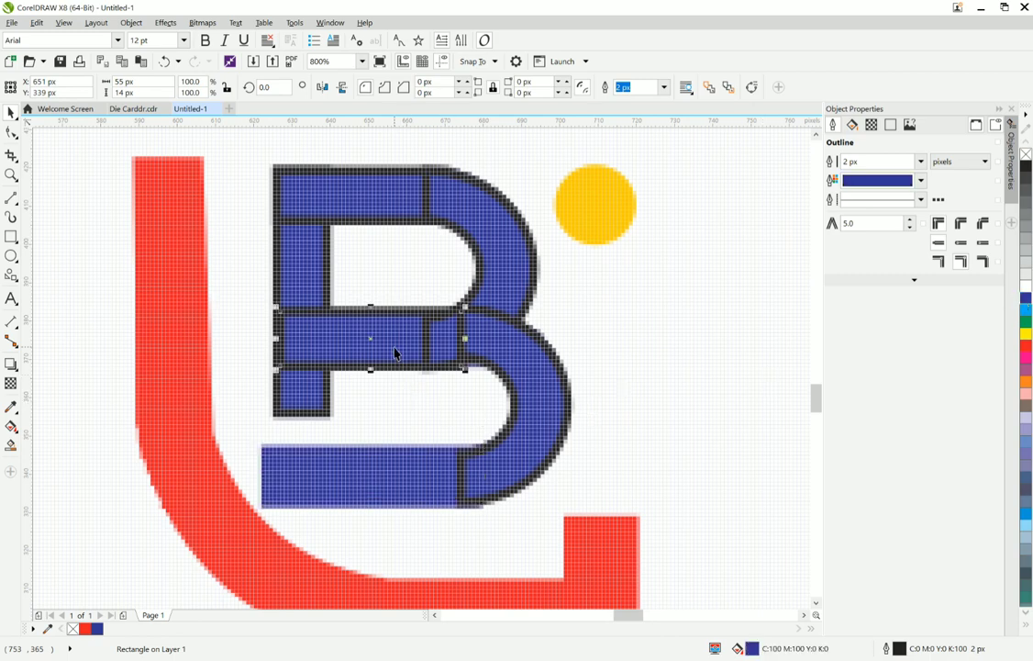
right_click(75, 629)
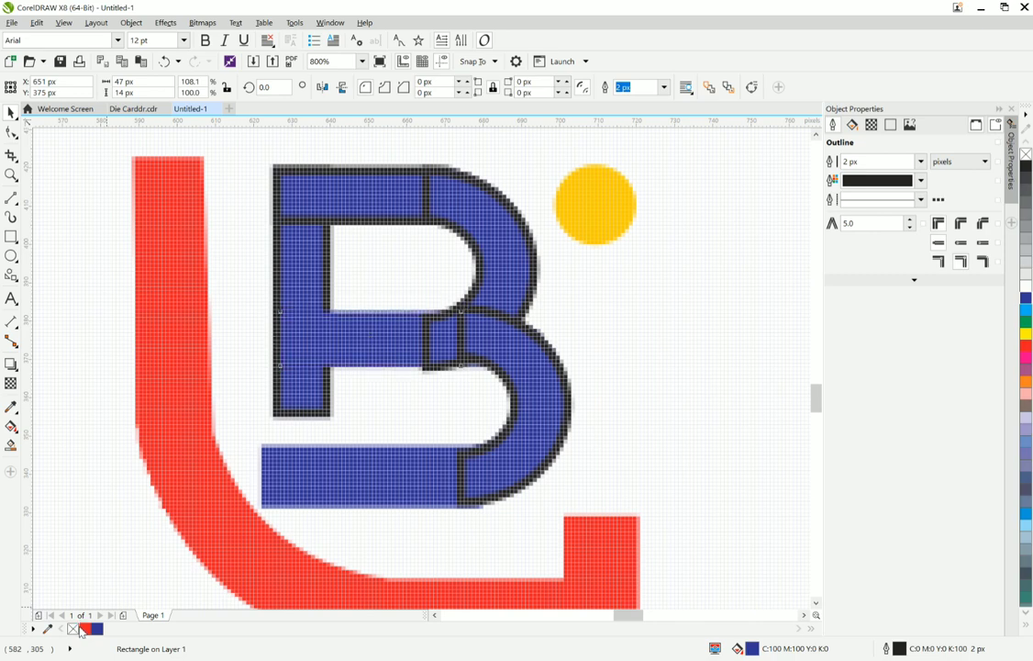
click(470, 356)
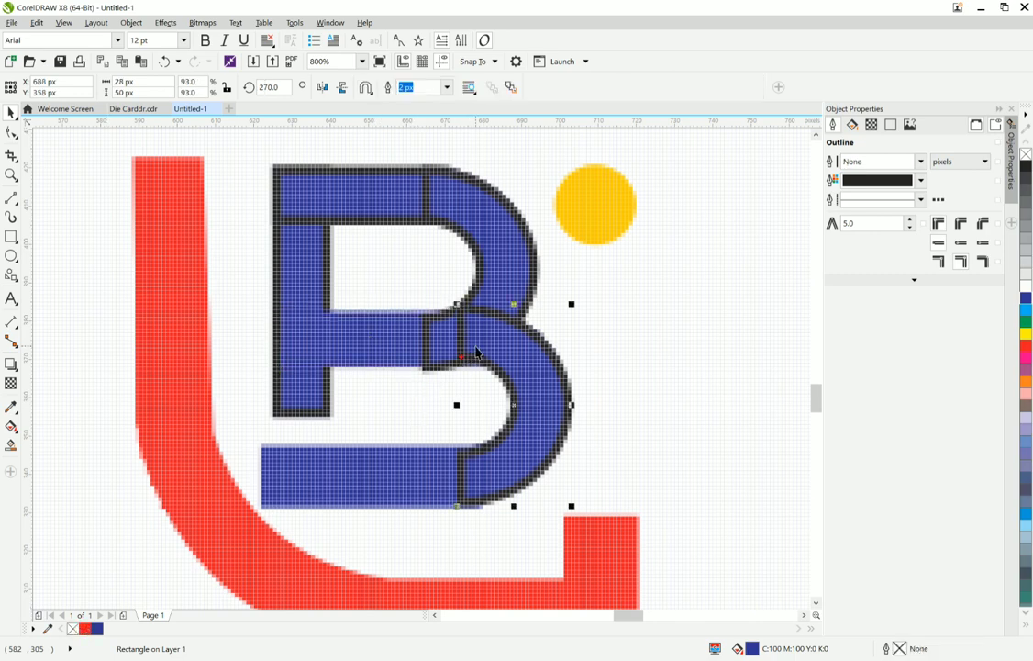
right_click(73, 630)
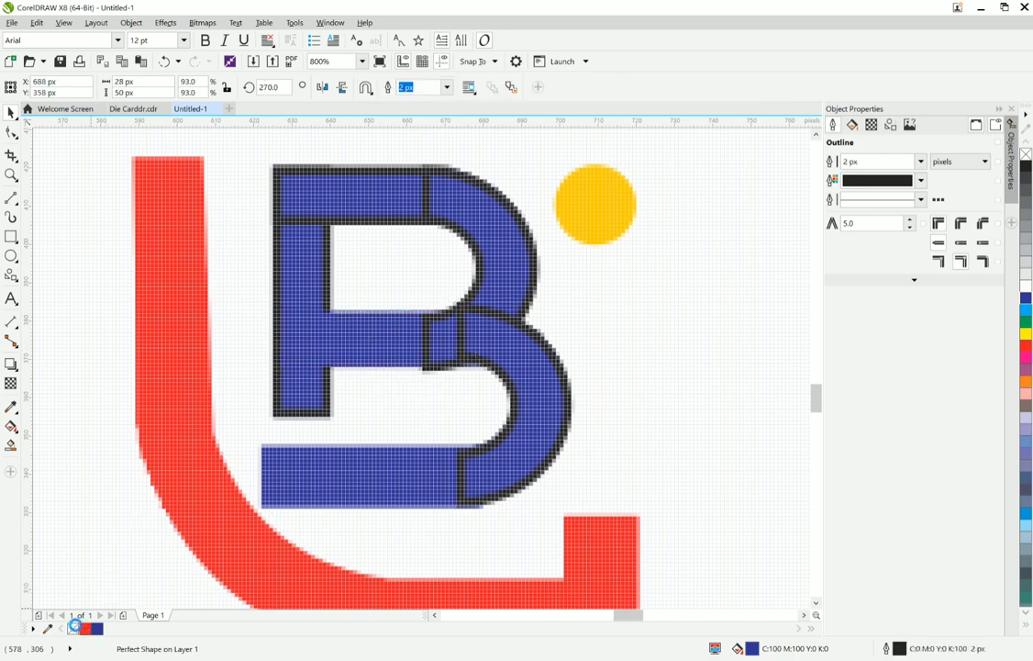
click(493, 239)
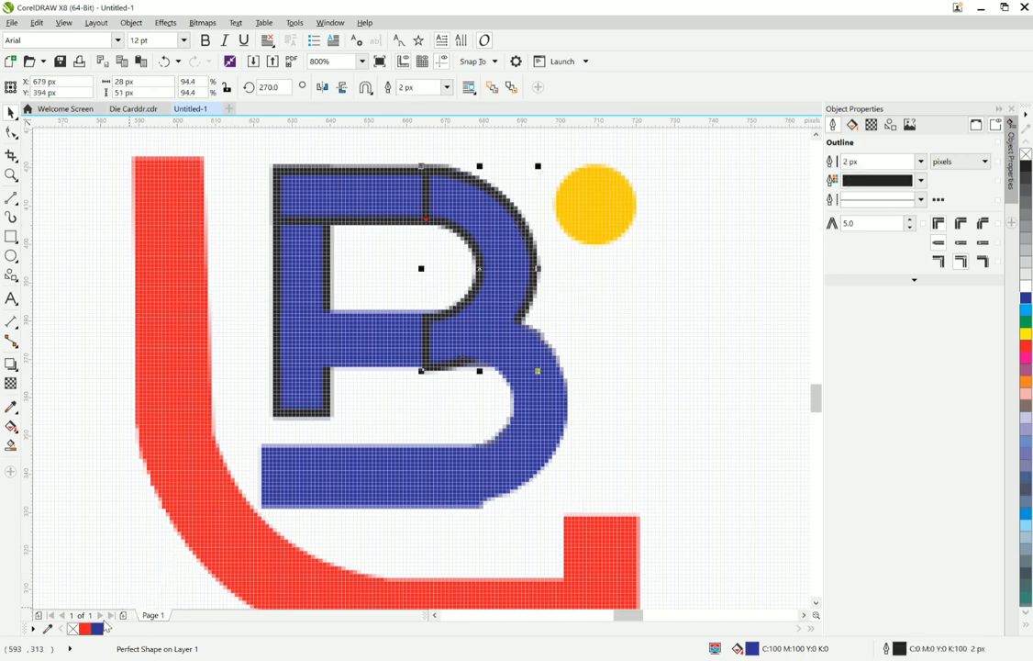
right_click(75, 629)
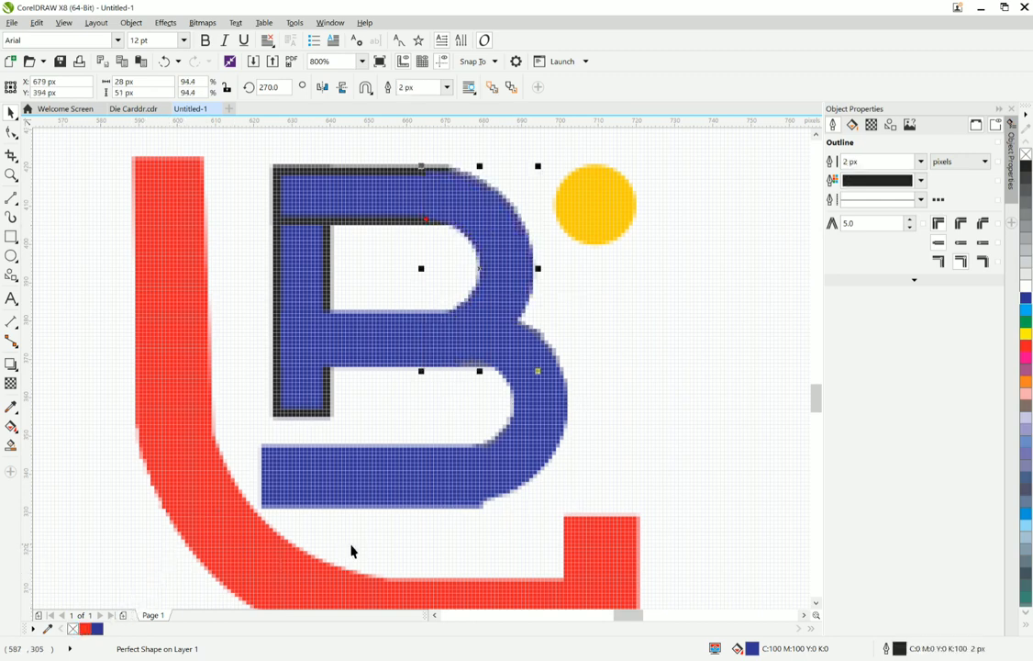
- Stretch the lower half-ring to about 52 px tall, and remove the black outlines from the B's stem and top bar
click(517, 463)
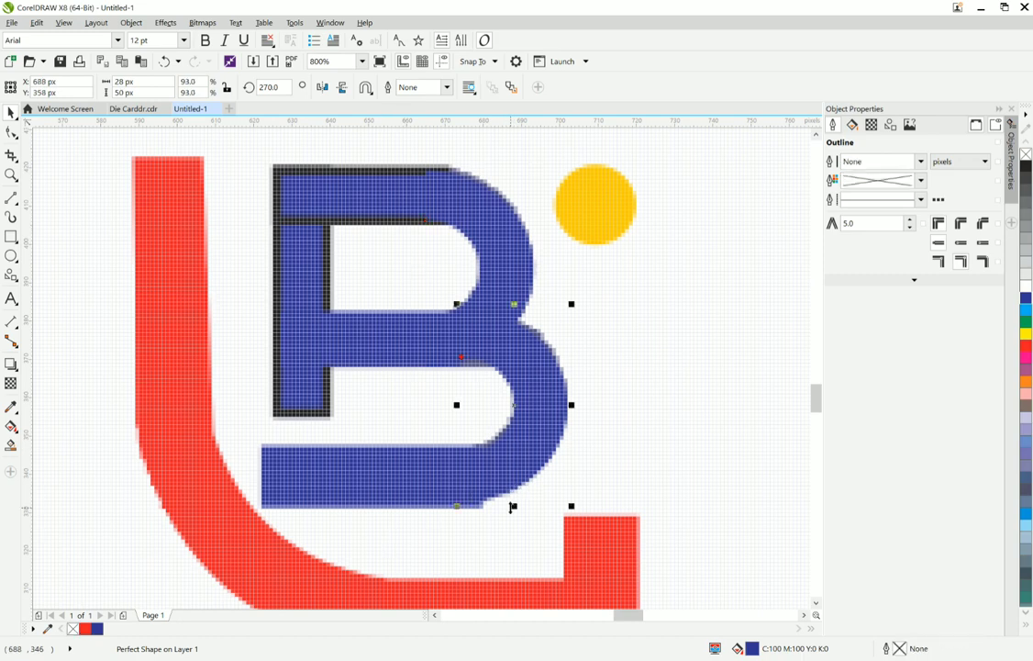
drag(513, 507, 513, 514)
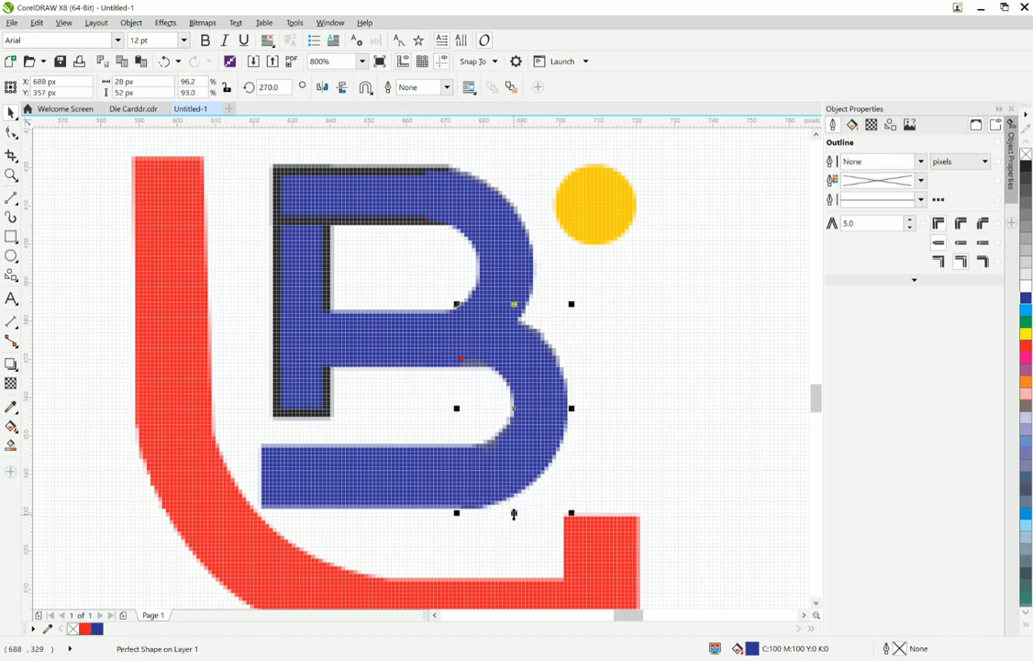
click(303, 399)
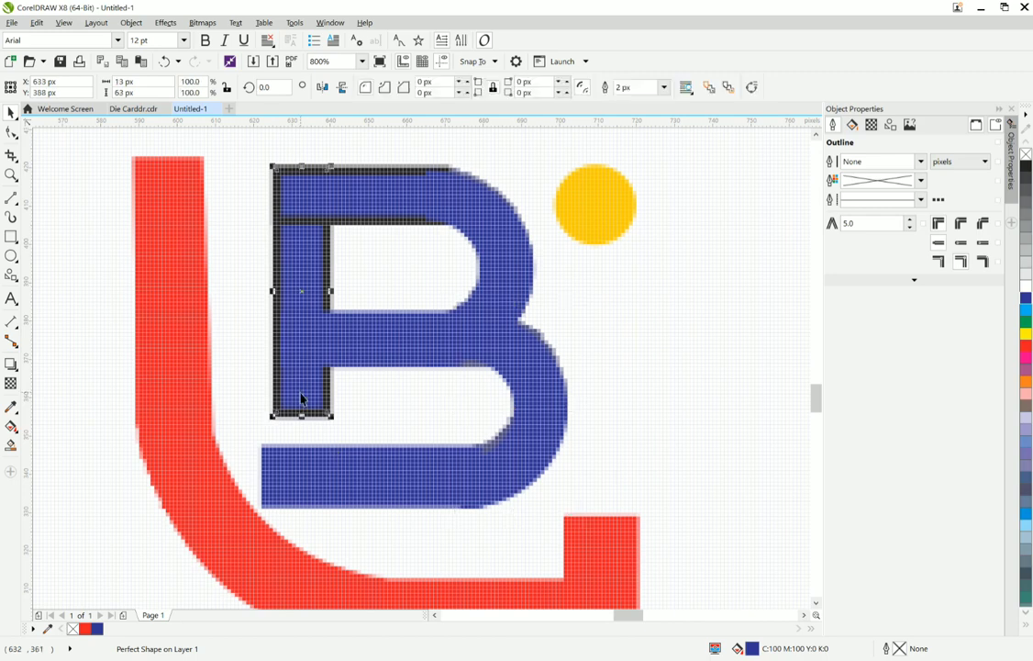
right_click(75, 634)
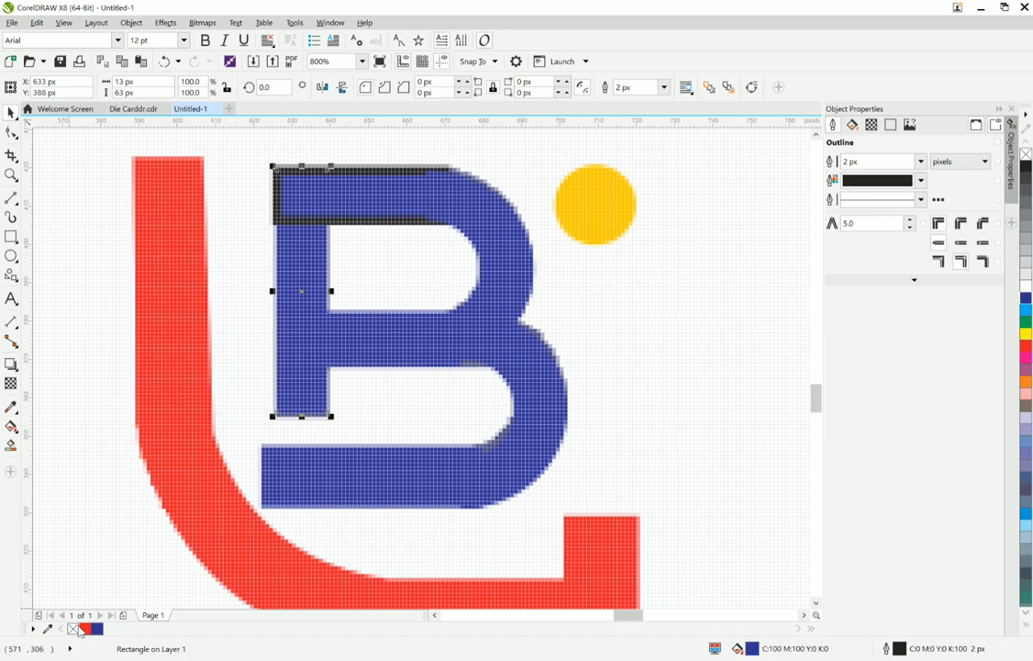
key(Escape)
click(284, 201)
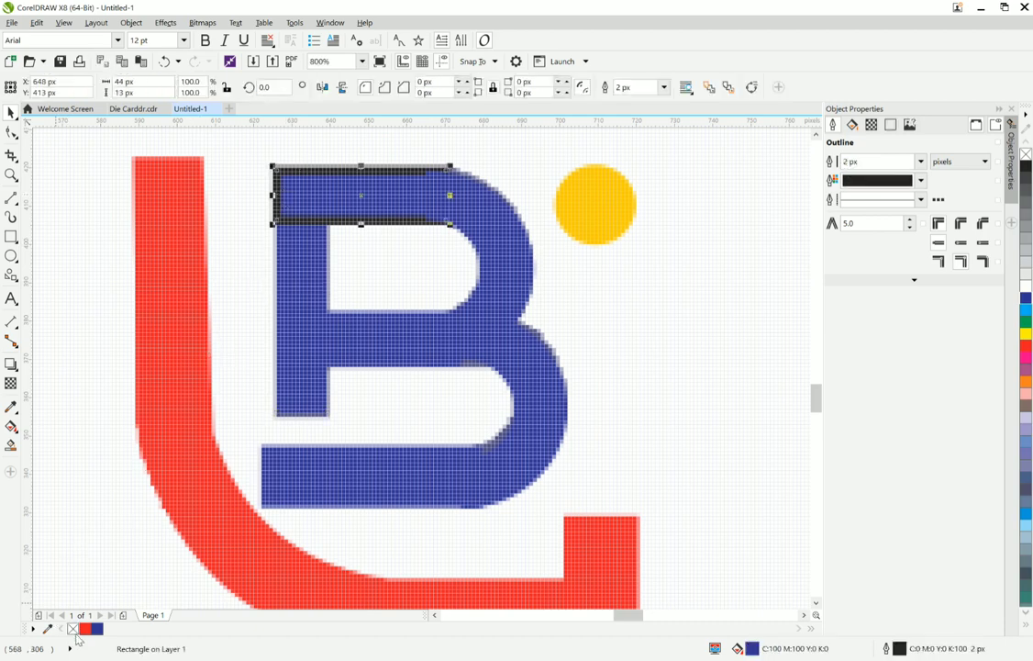
right_click(75, 633)
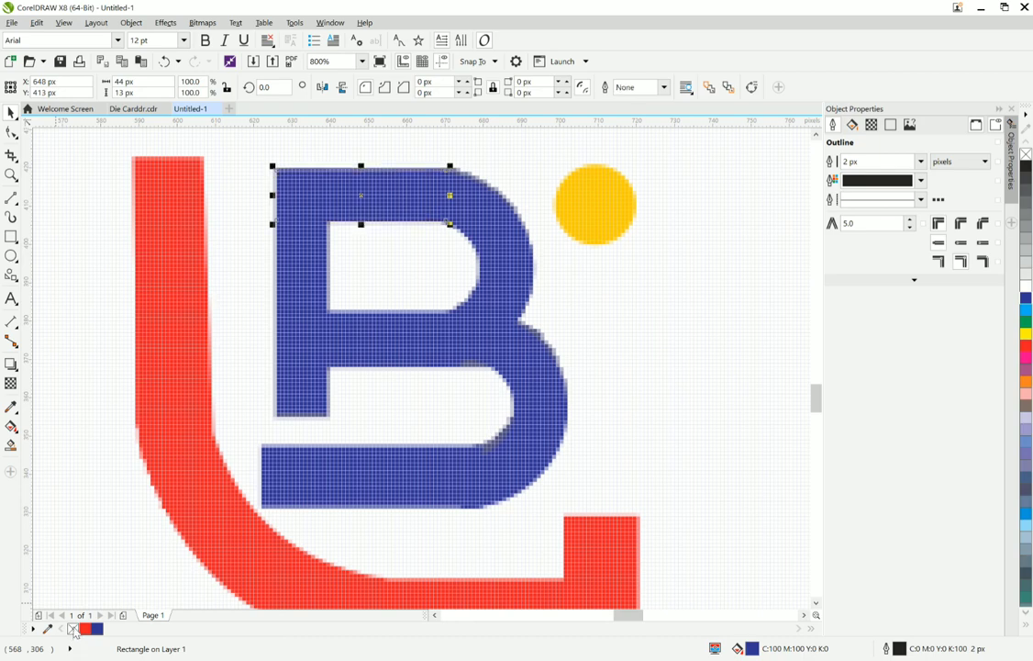
- Select all the pieces of the B together with the yellow dot and weld them into one curve
click(631, 394)
click(494, 443)
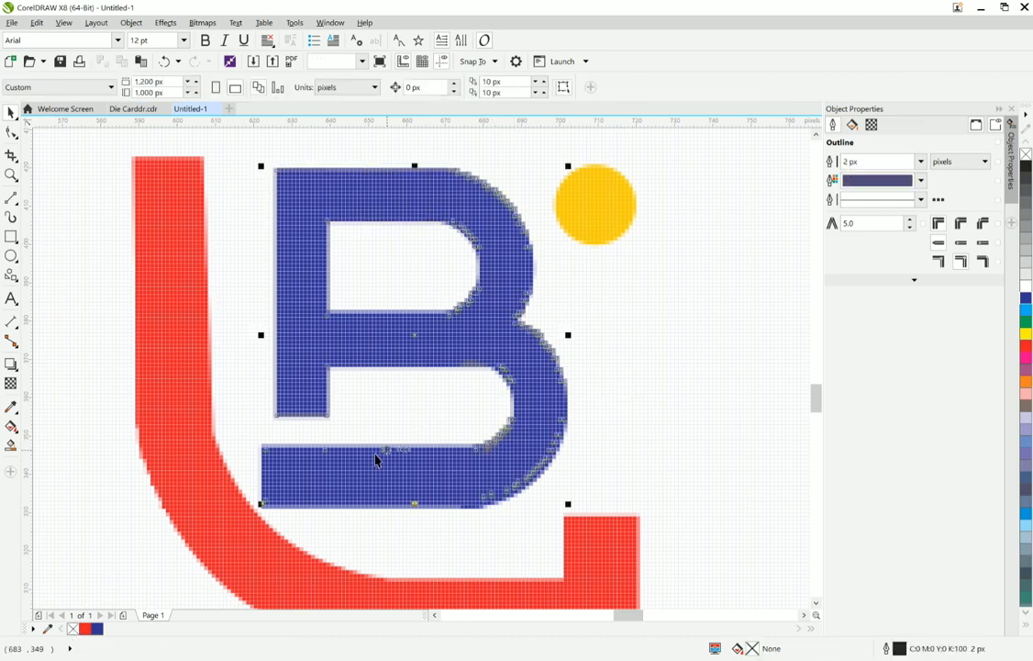
click(414, 517)
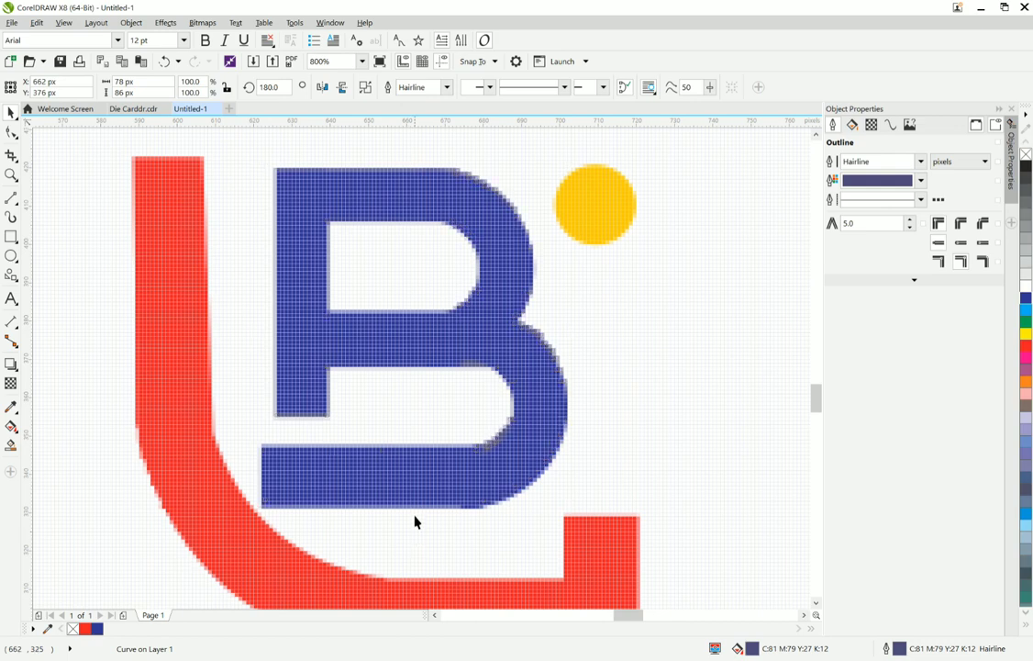
scroll(416, 522, down, 1)
scroll(415, 521, down, 1)
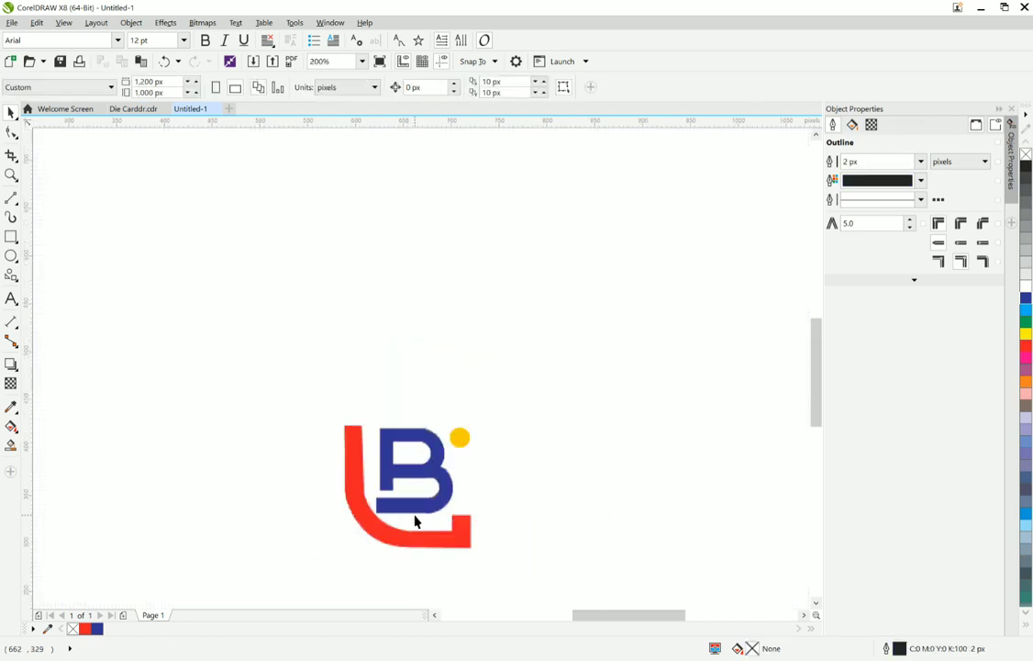
scroll(415, 522, up, 1)
drag(325, 323, 519, 542)
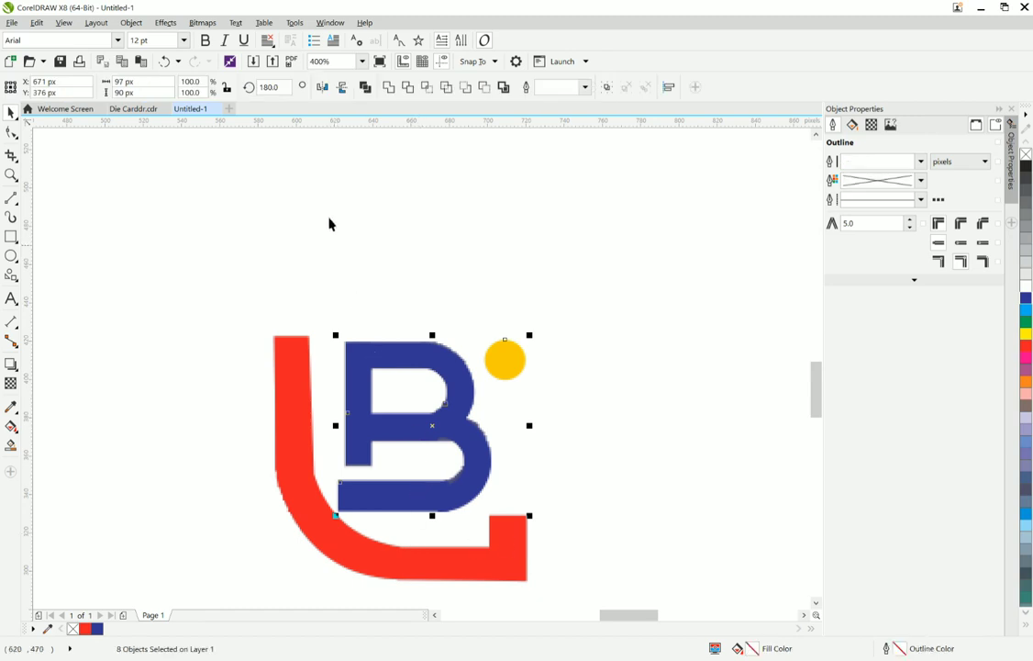
click(389, 88)
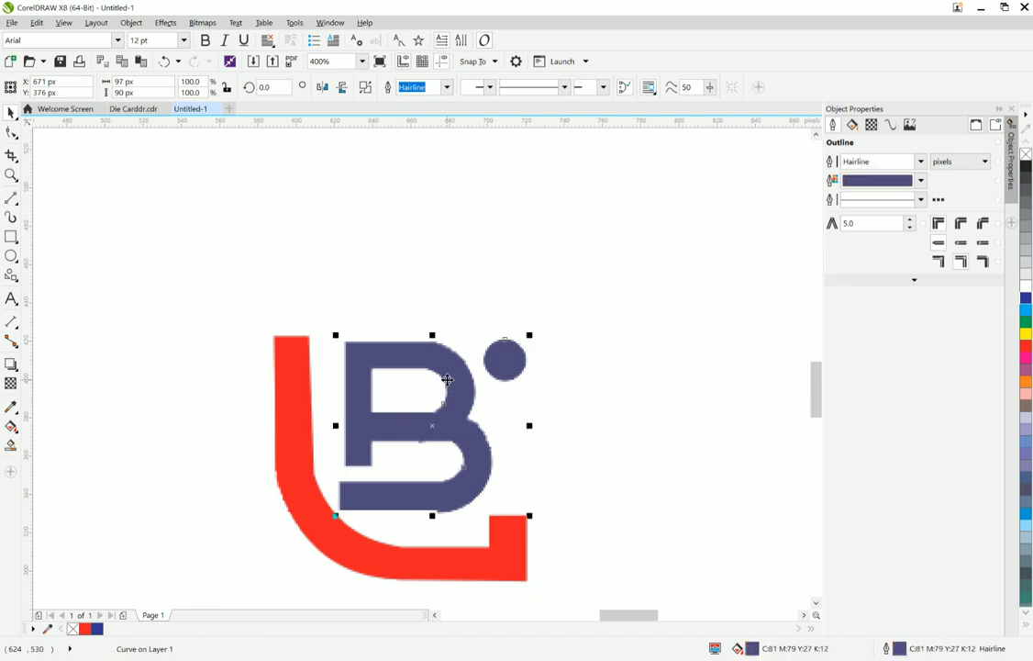
- Move the welded shape up above the red L shape, and undo the move
drag(448, 382, 444, 214)
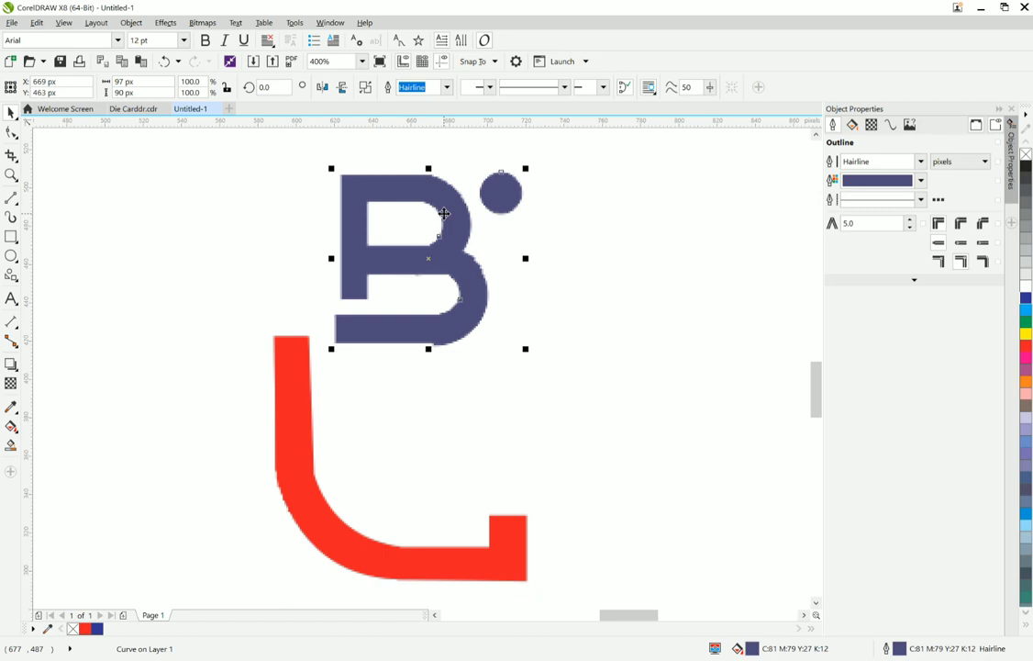
key(ctrl+z)
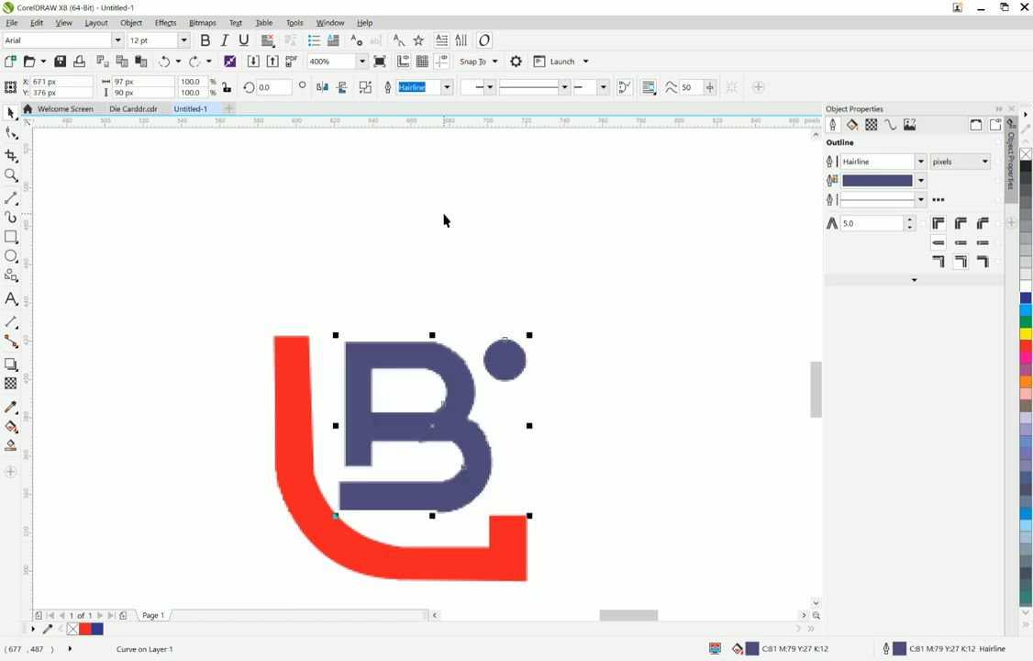
- Break the welded curve apart and fill the B's upper counter shape with white
right_click(419, 499)
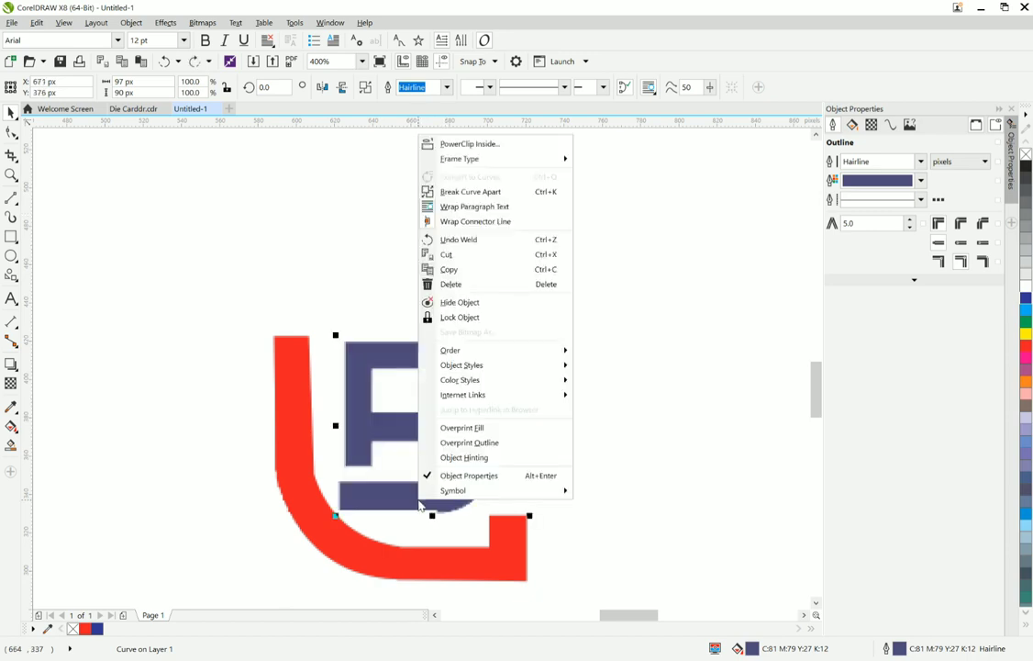
click(468, 192)
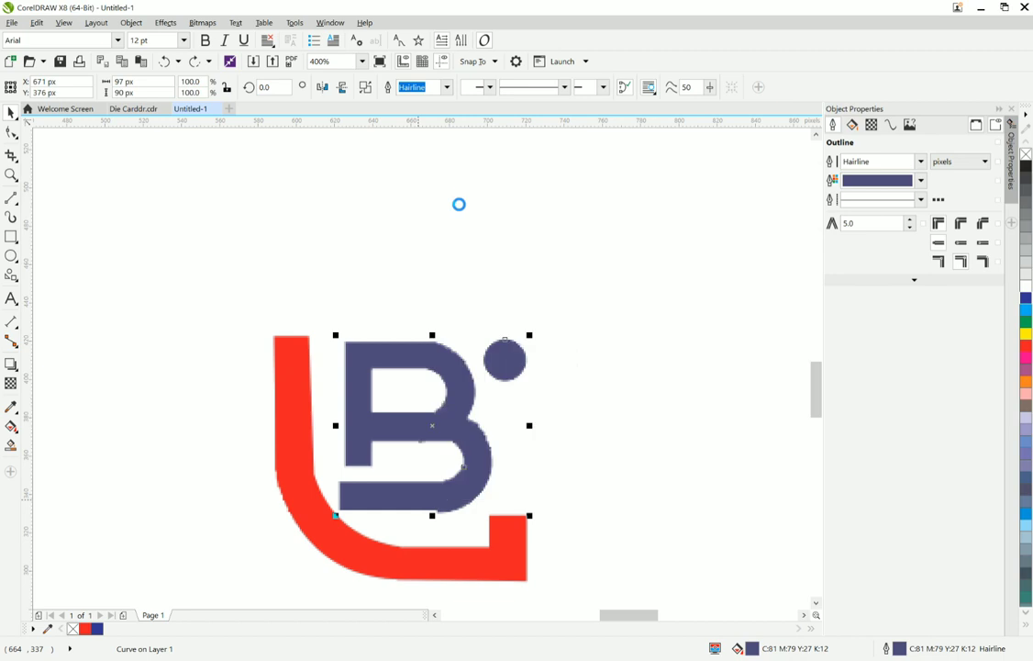
click(388, 519)
click(404, 418)
click(404, 409)
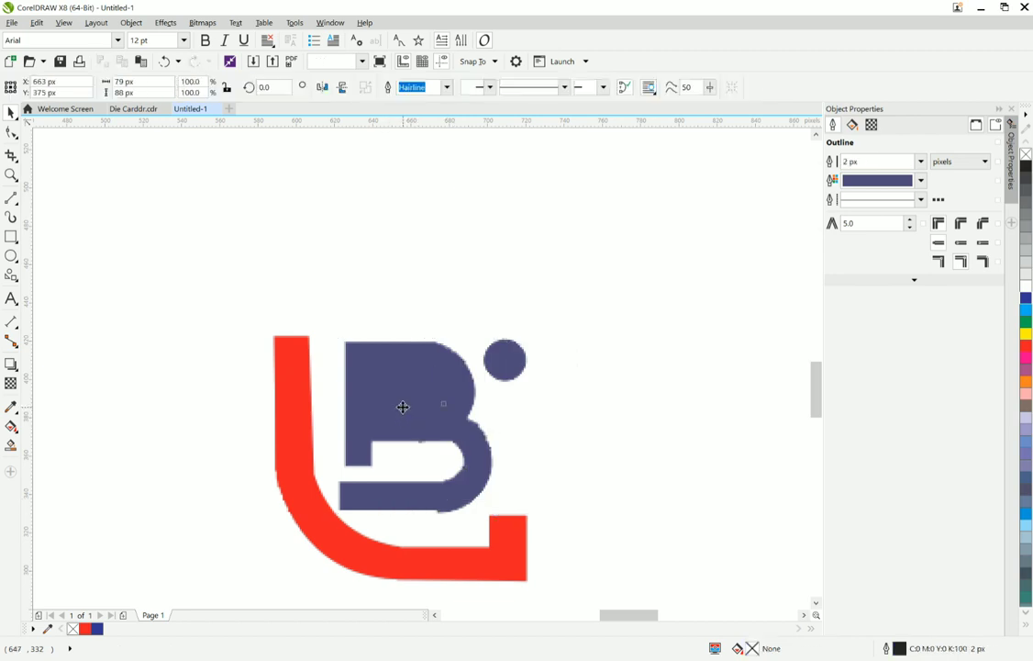
click(1027, 286)
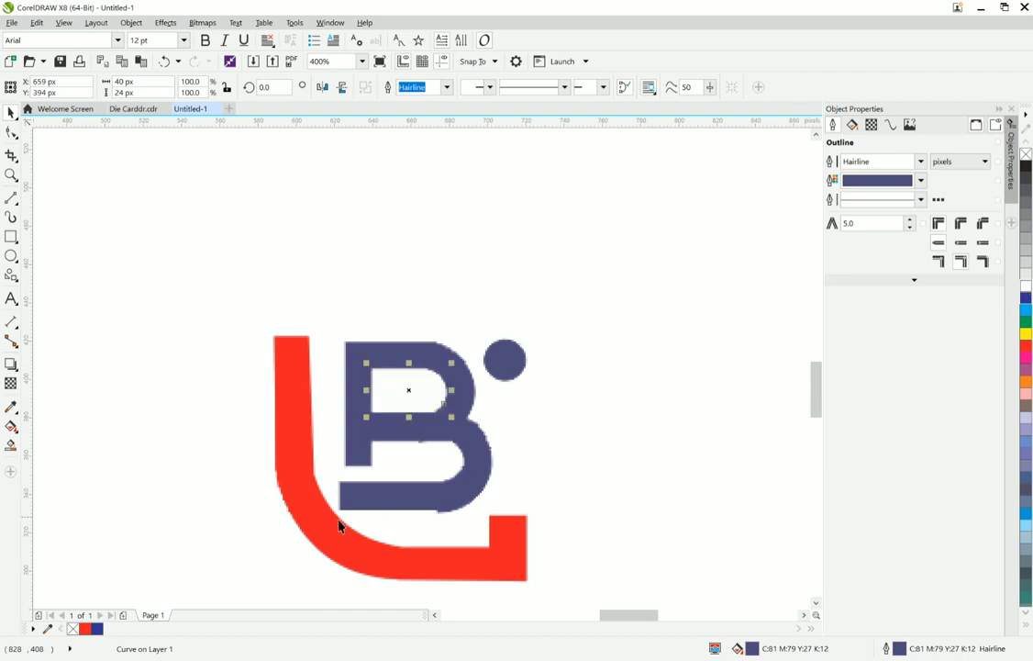
- Duplicate the white upper counter and nudge the copy straight down into the B's lower bowl, to about Y 357 px
scroll(371, 504, up, 2)
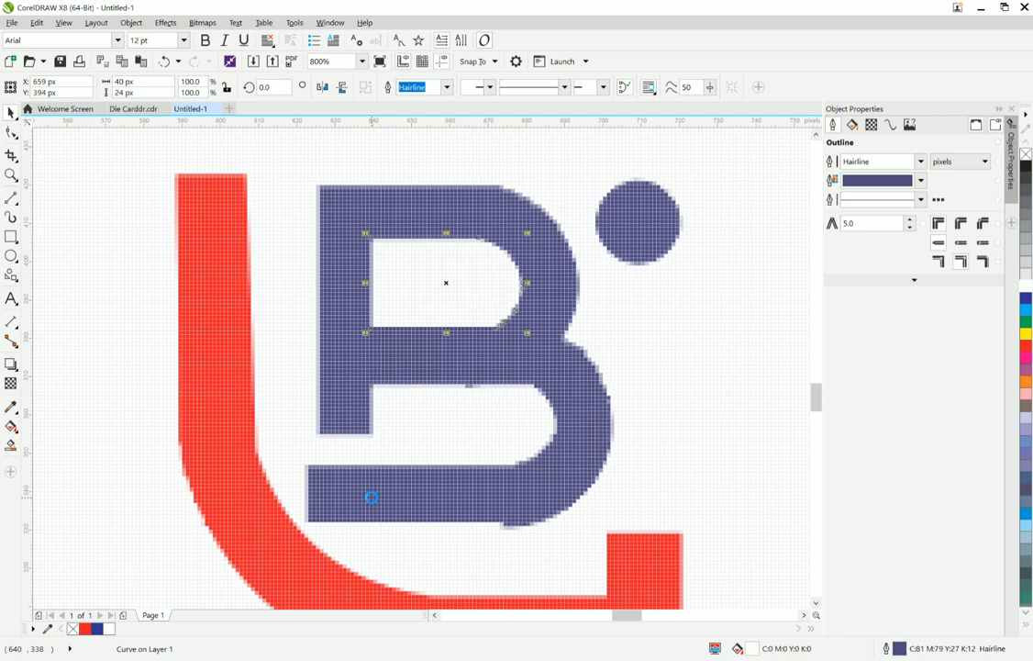
key(Down)
key(Down)
key(Down)
key(Down)
key(Down)
key(Down)
key(Down)
key(Down)
key(Down)
key(Down)
key(Down)
key(Down)
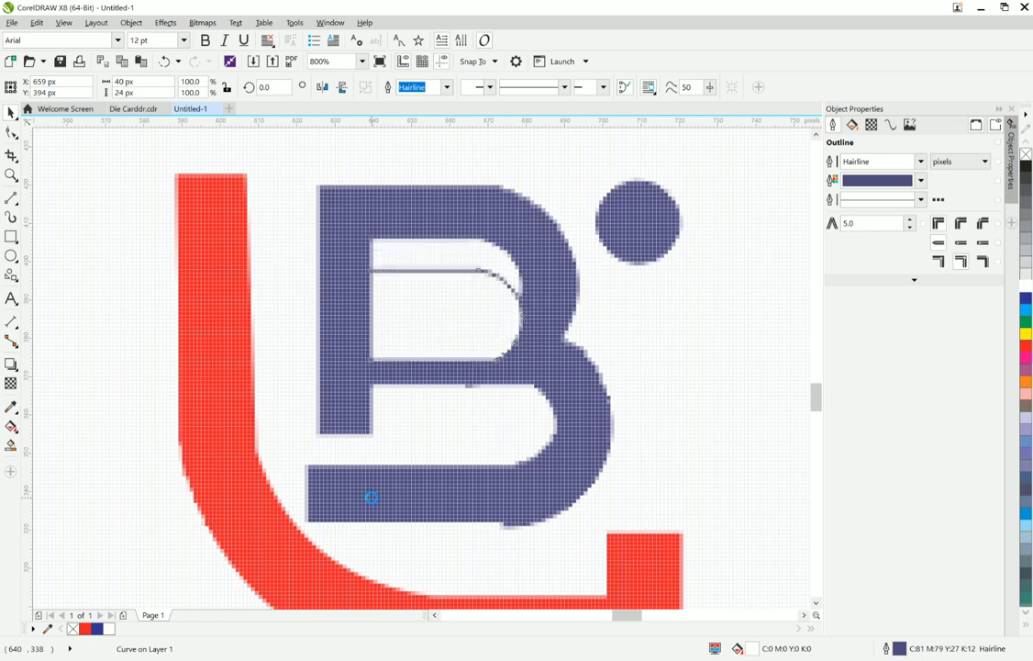
key(Down)
key(Down)
key(Down)
key(Down)
key(Down)
key(Down)
key(Down)
key(Down)
key(Down)
key(Down)
key(Down)
key(Down)
key(Down)
key(Down)
key(Down)
key(Down)
key(Down)
key(Down)
key(Down)
key(Down)
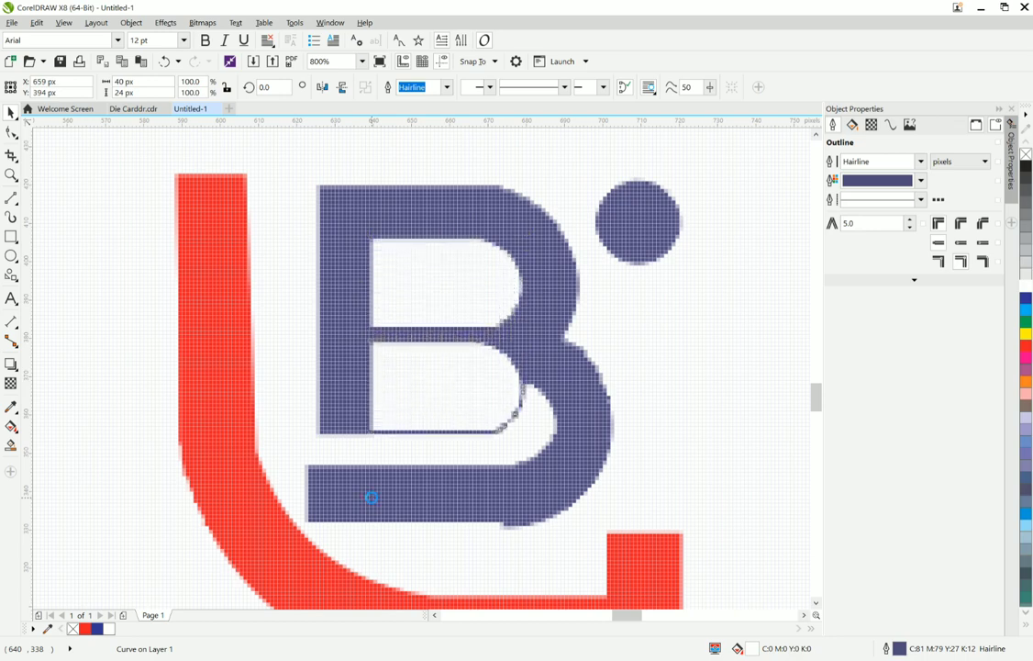
key(Down)
key(Down)
key(Down)
key(Down)
key(Down)
key(Down)
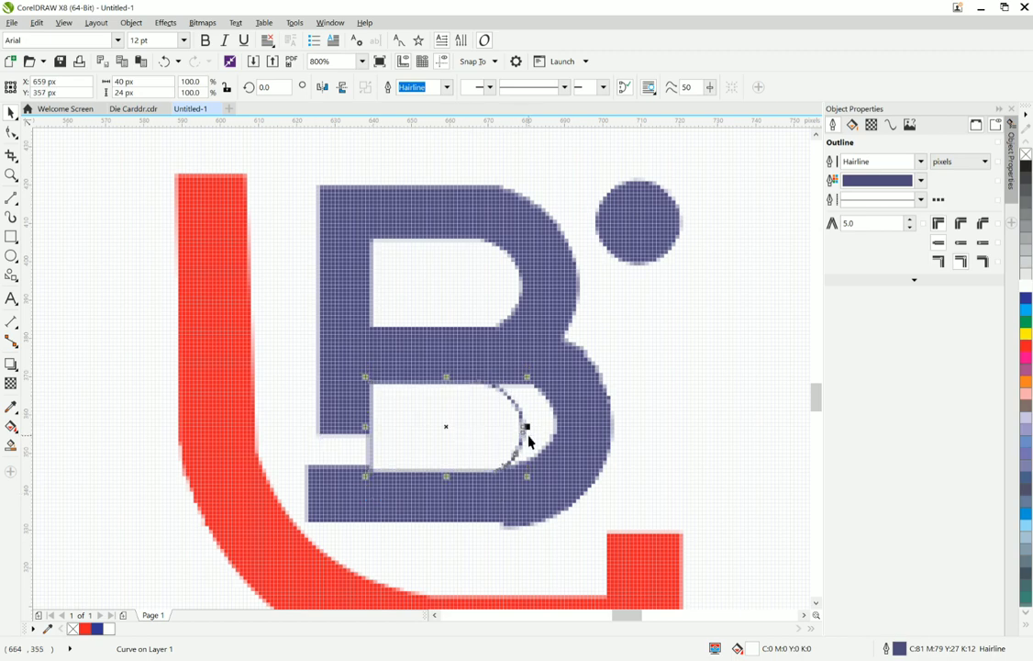
- Widen the lower white counter to about 51 px and reduce its height to about 23 px to fit the bowl
drag(528, 427, 559, 428)
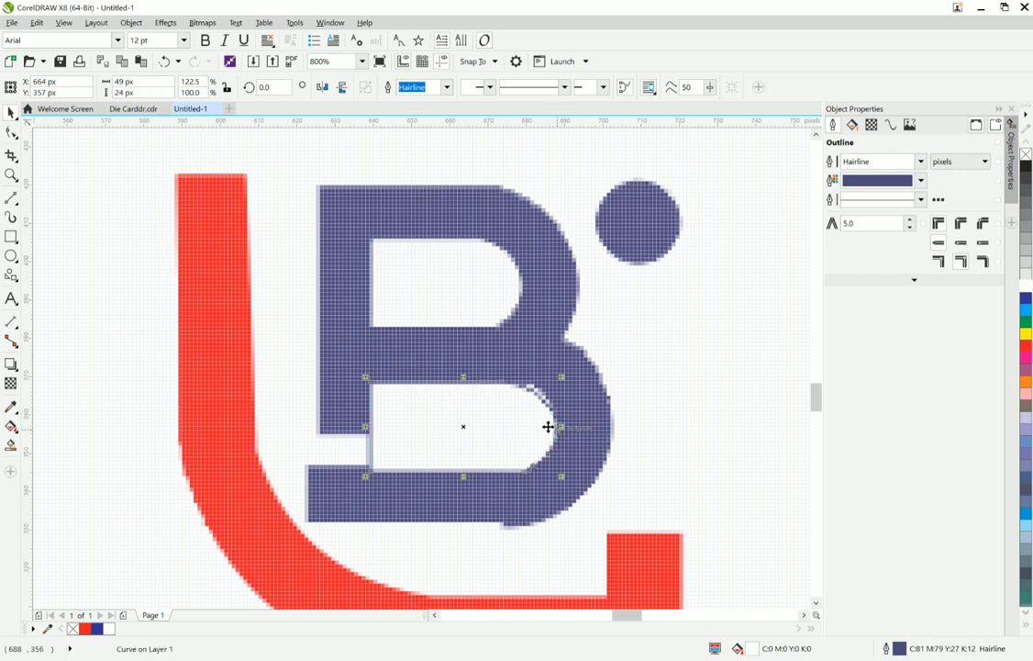
scroll(542, 424, up, 1)
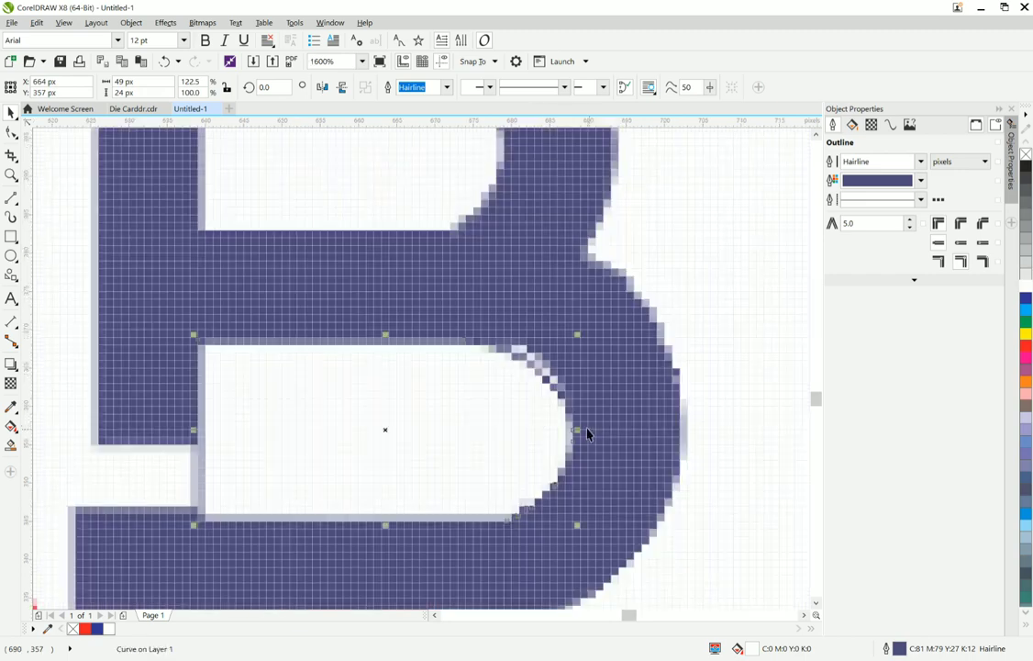
drag(581, 428, 598, 429)
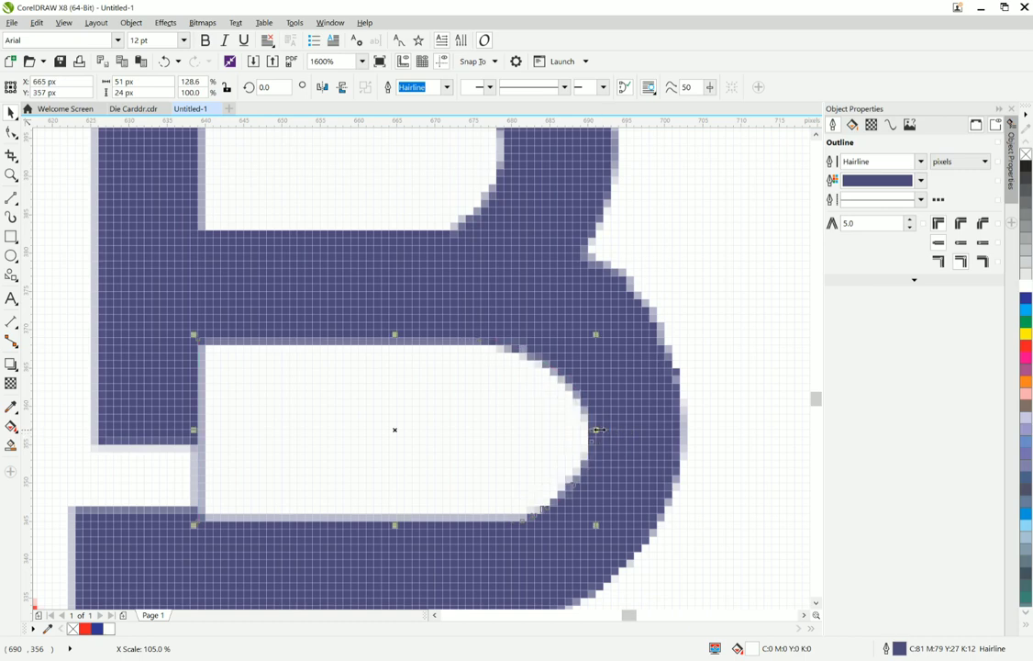
scroll(500, 433, down, 1)
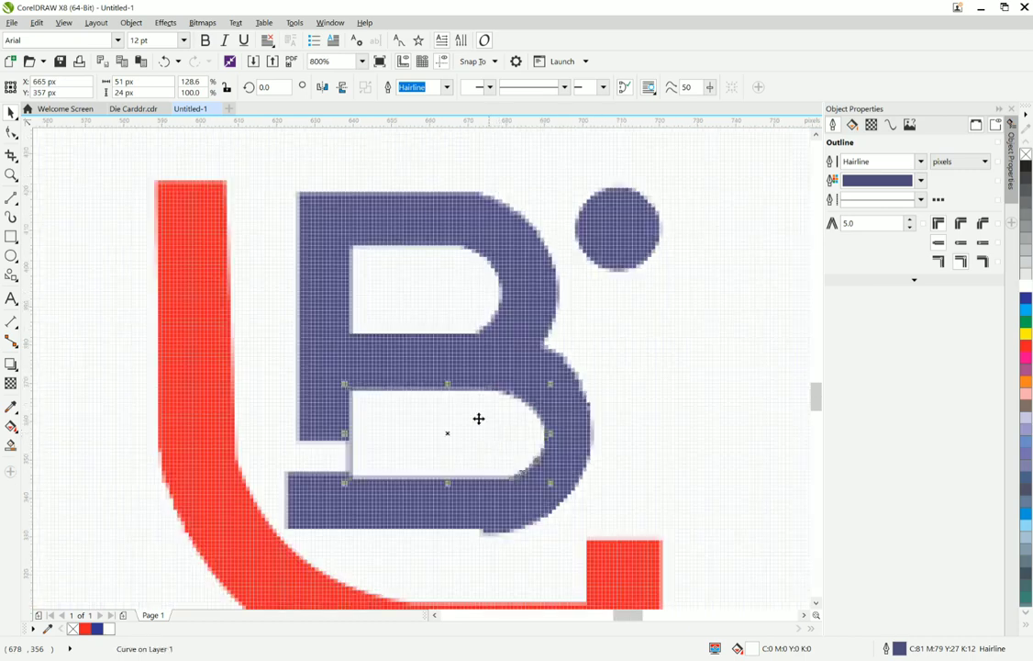
scroll(451, 386, up, 1)
drag(443, 385, 444, 390)
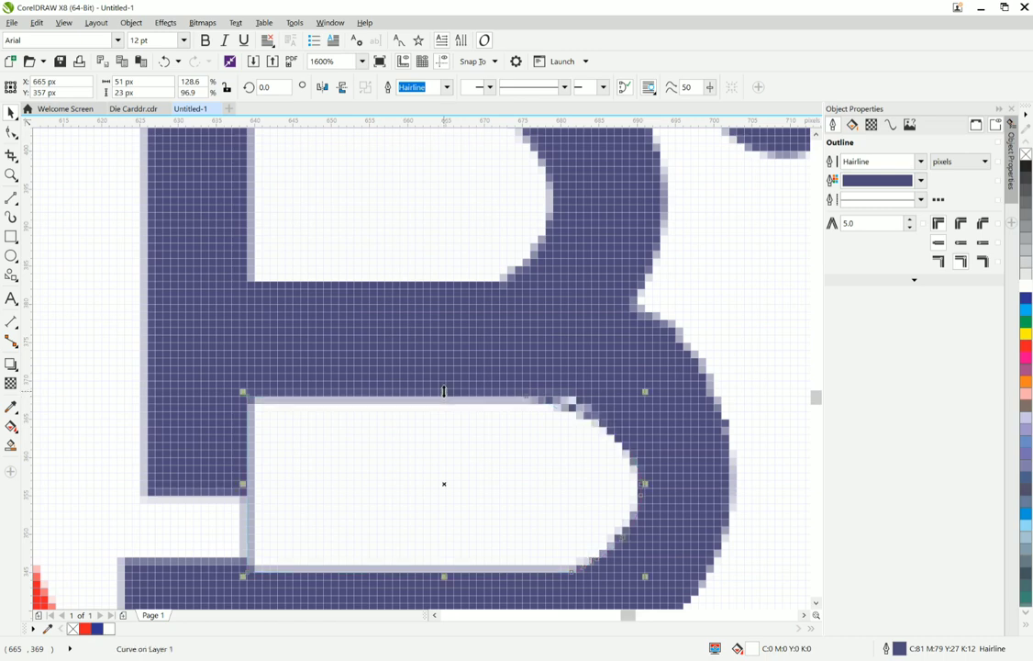
- Reposition the lower white counter to about X 665 px, Y 358 px, against the inner curve of the bowl
drag(449, 577, 436, 564)
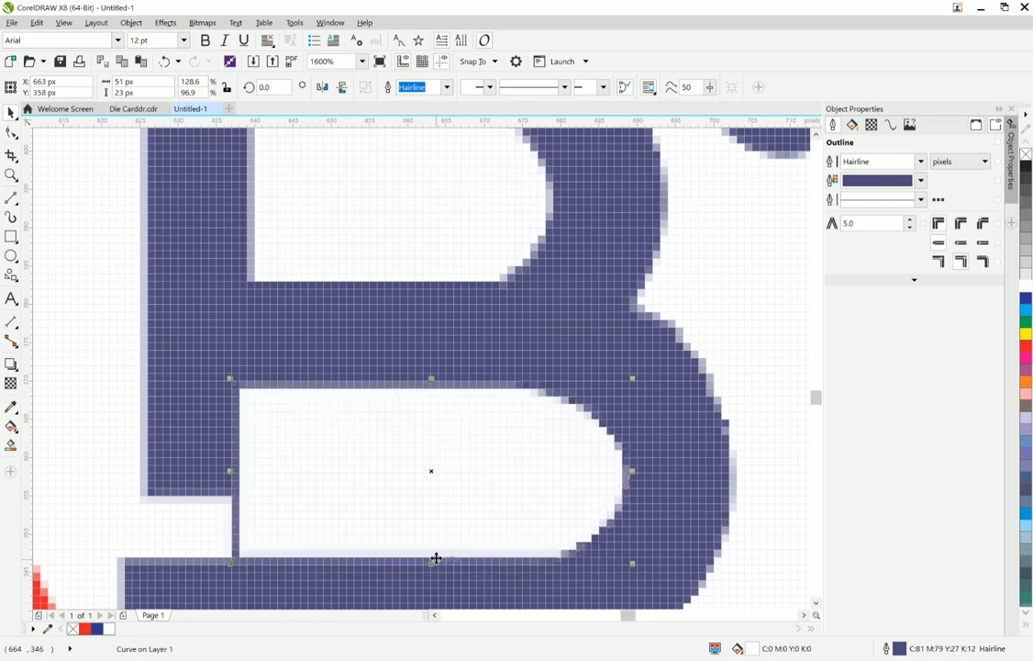
key(Right)
key(Right)
key(Right)
key(Right)
key(Right)
key(Right)
key(Right)
key(Right)
key(Right)
key(Right)
key(Right)
key(Right)
key(Right)
key(Right)
key(Right)
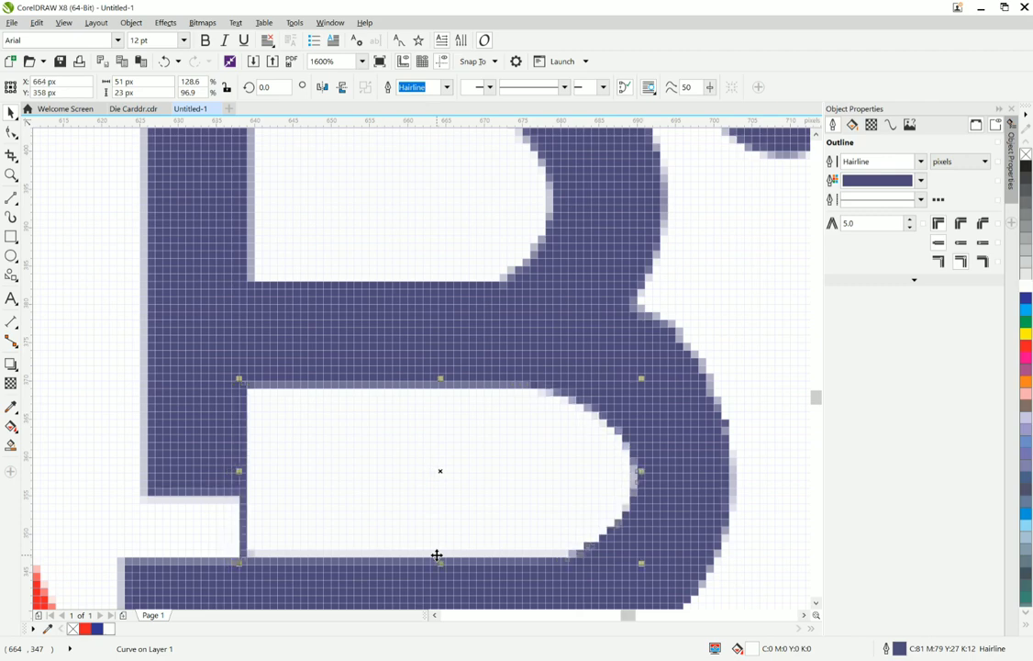
key(Left)
key(Left)
key(Left)
key(Left)
key(Left)
key(Left)
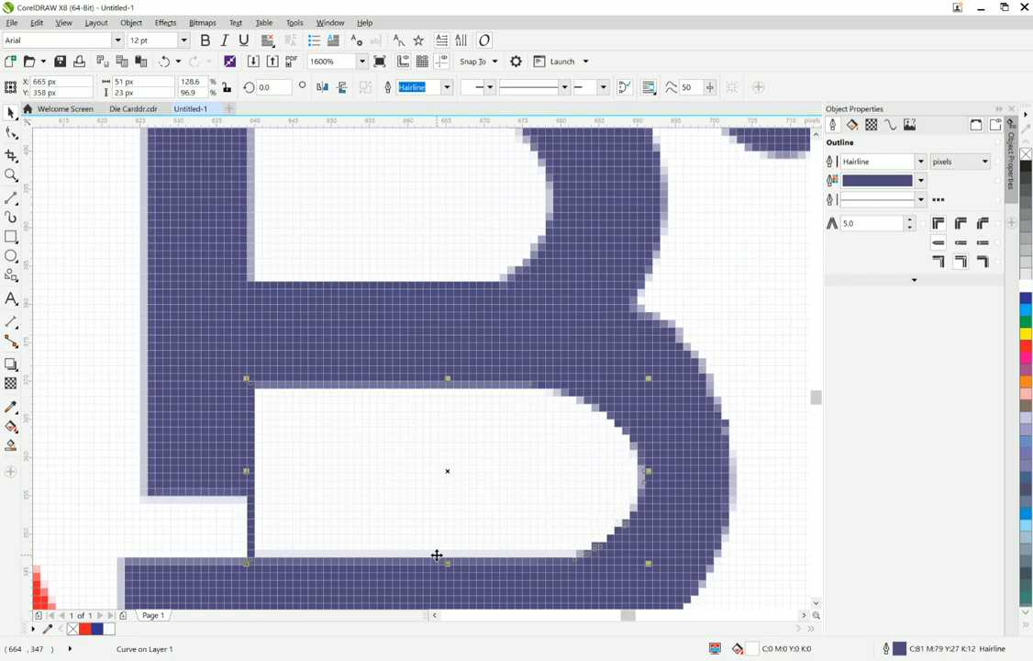
- Reduce the lower white counter's height to about 21 px by lowering its upper edge below the B's middle bar
drag(448, 378, 446, 402)
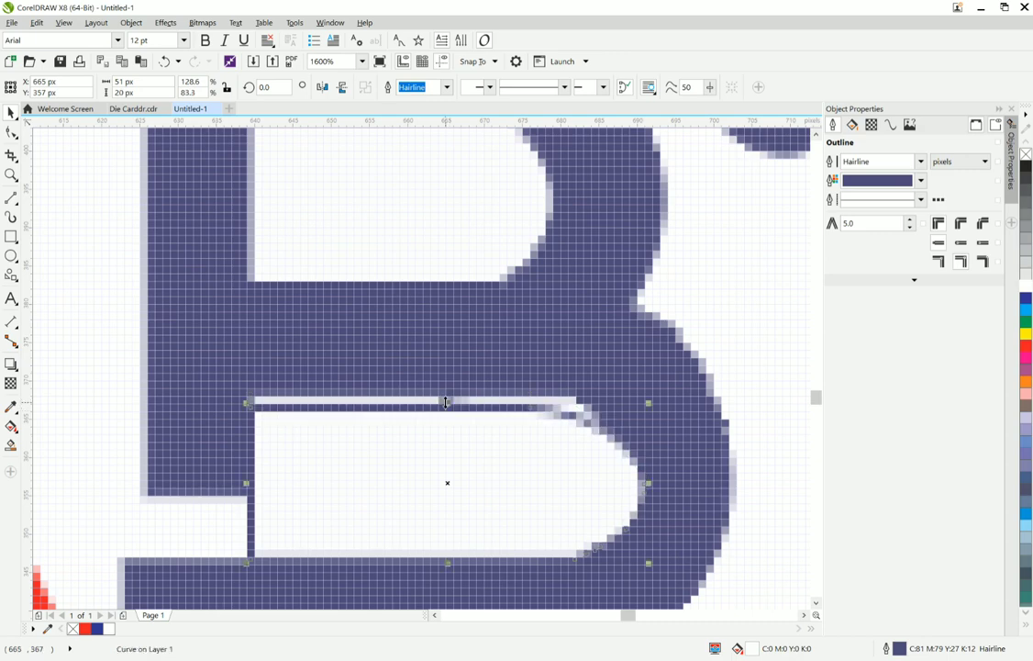
scroll(450, 405, up, 1)
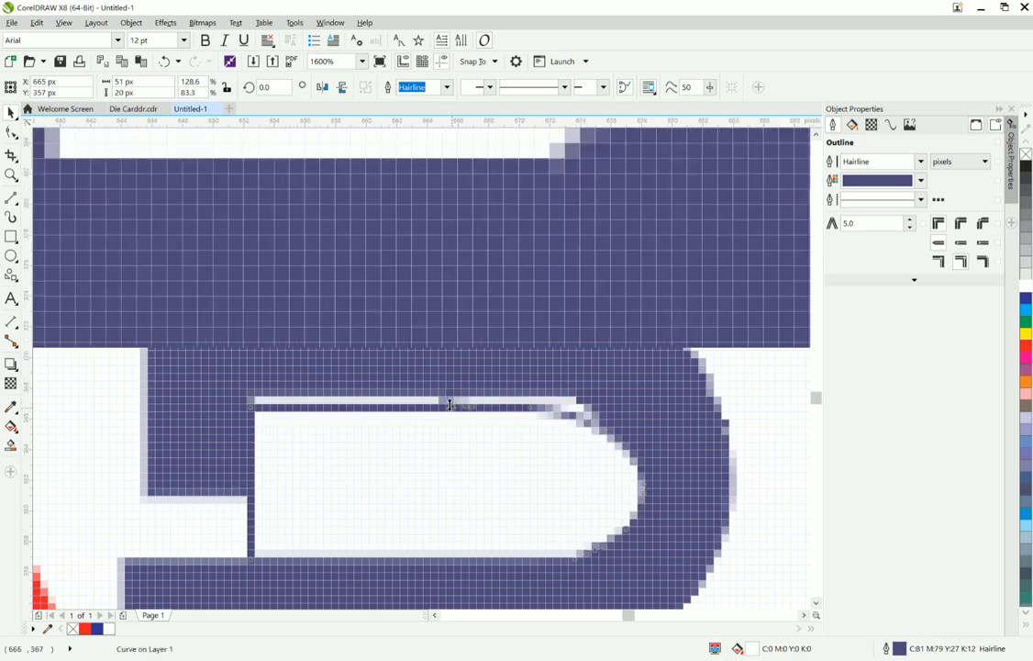
drag(445, 404, 437, 381)
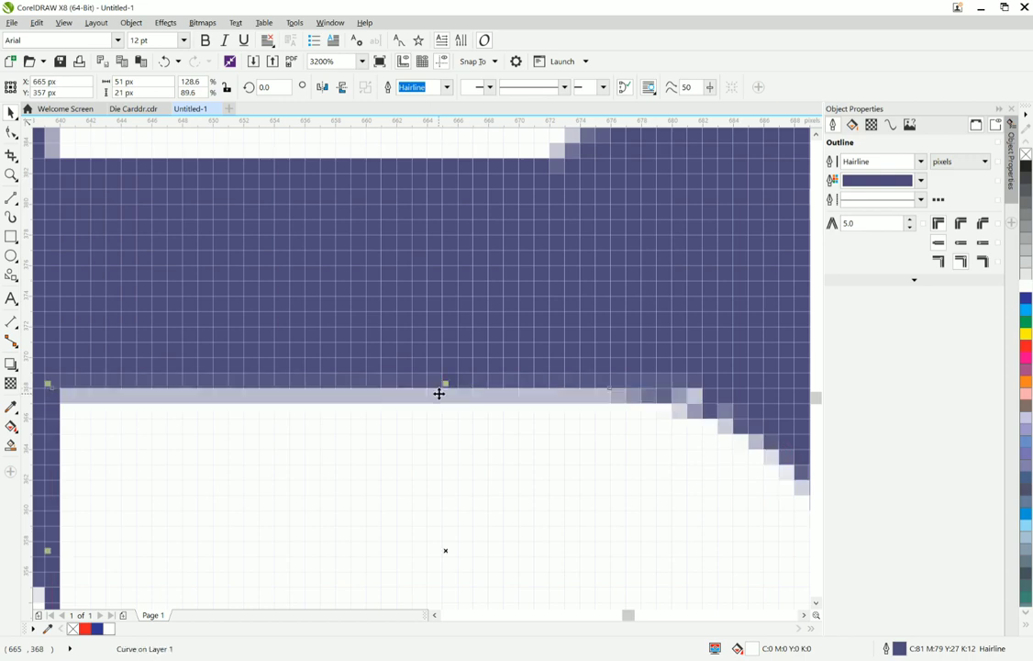
scroll(441, 395, down, 3)
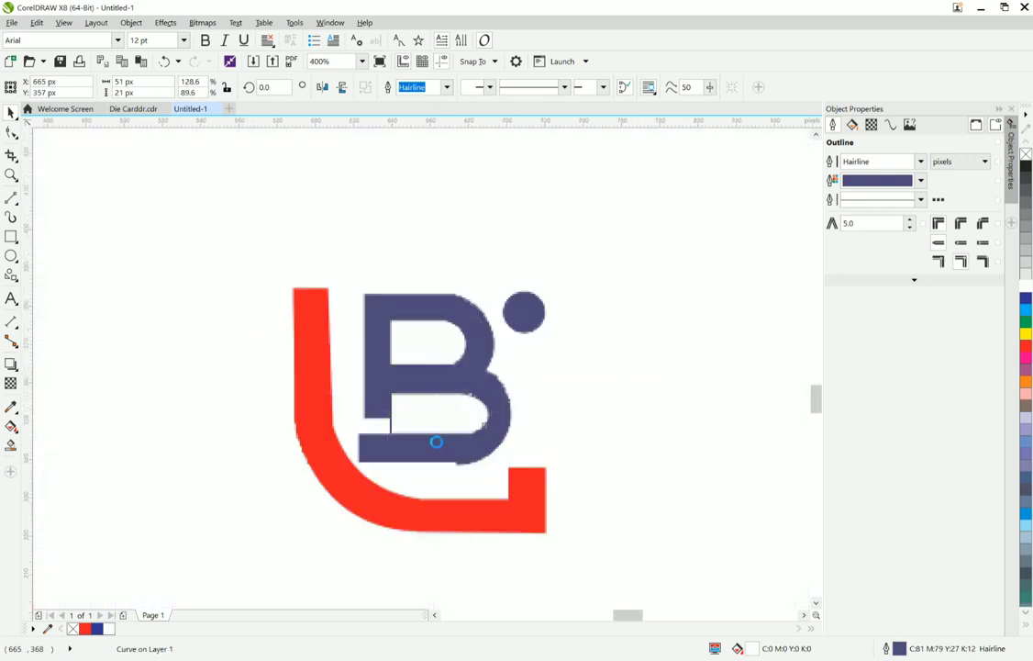
- Draw a thin rectangle about 52 × 2 px along the lower edge of the B's bottom bar
scroll(435, 443, up, 2)
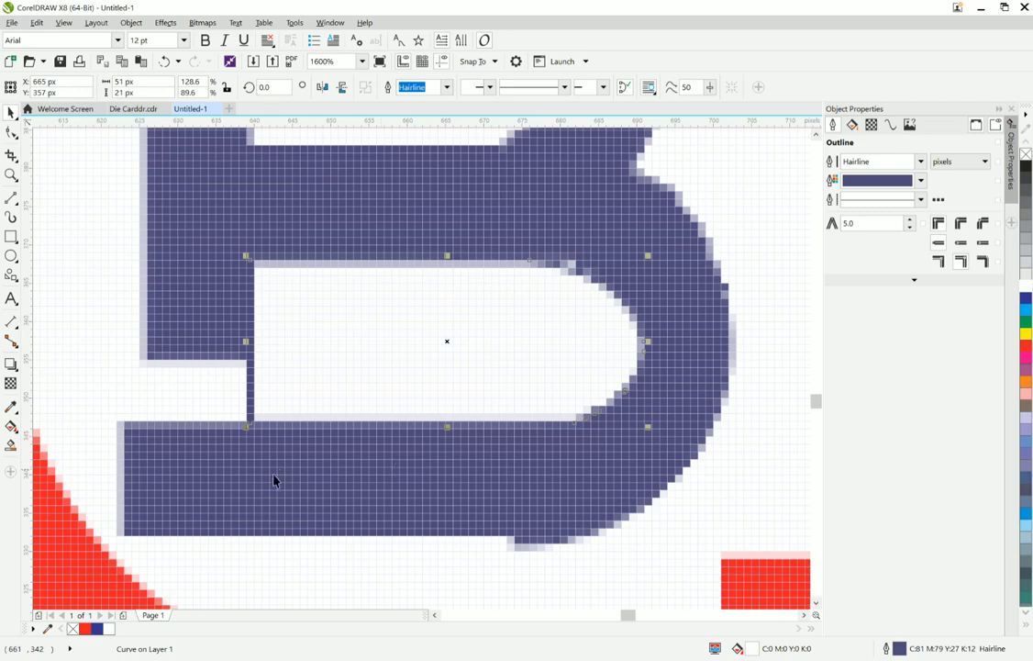
click(11, 237)
drag(522, 530, 126, 542)
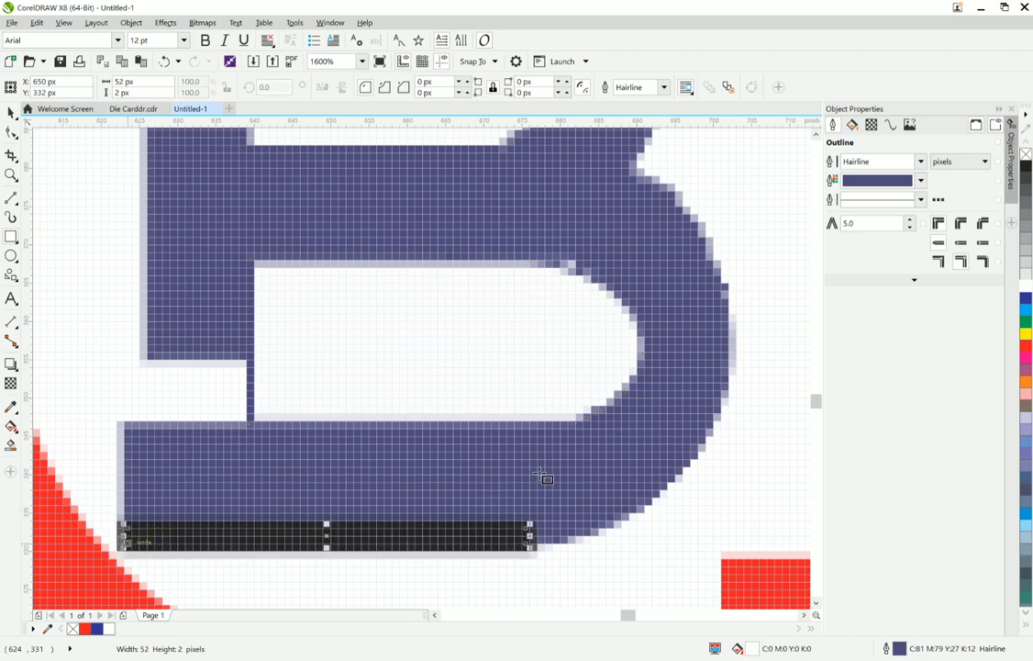
- Fill the thin rectangle along the B's lower edge with blue and colour its outline with the violet sampled from the B
click(1026, 300)
right_click(1026, 300)
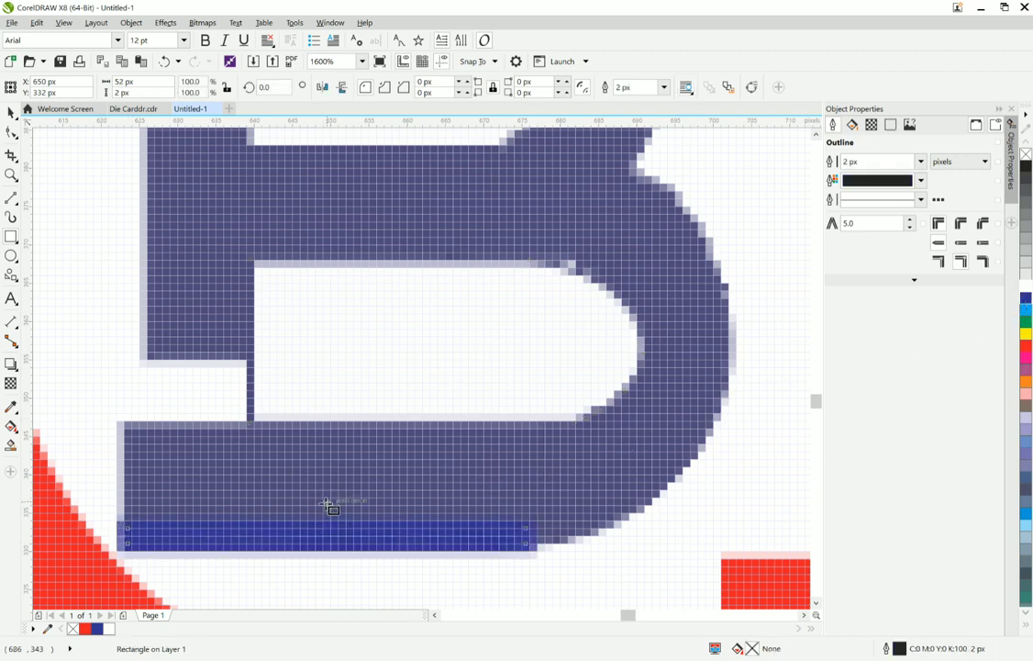
click(12, 408)
click(224, 523)
click(221, 538)
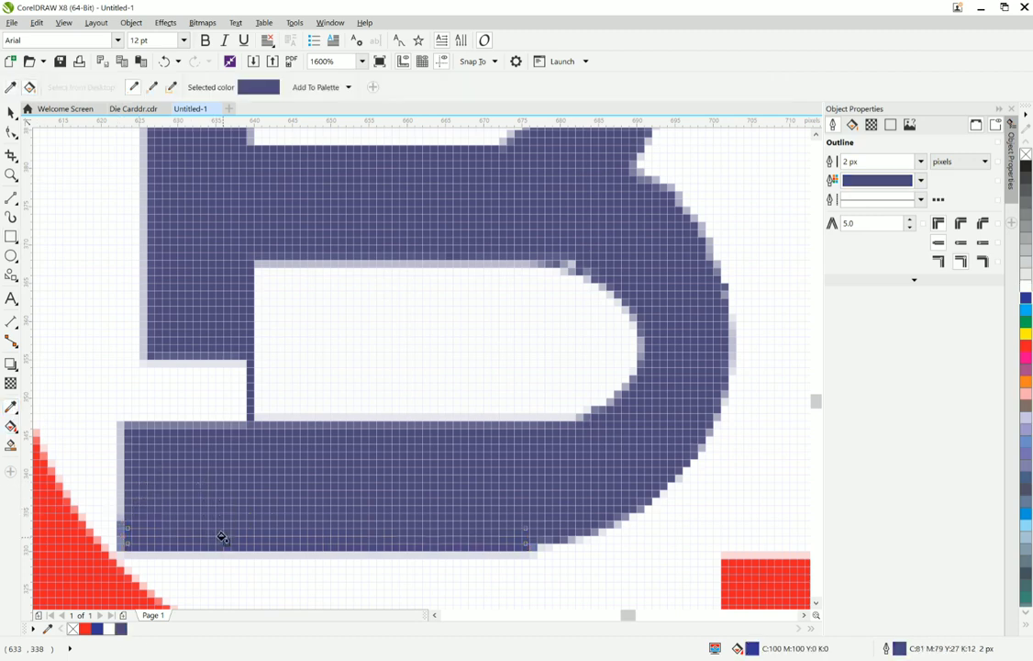
scroll(221, 538, down, 2)
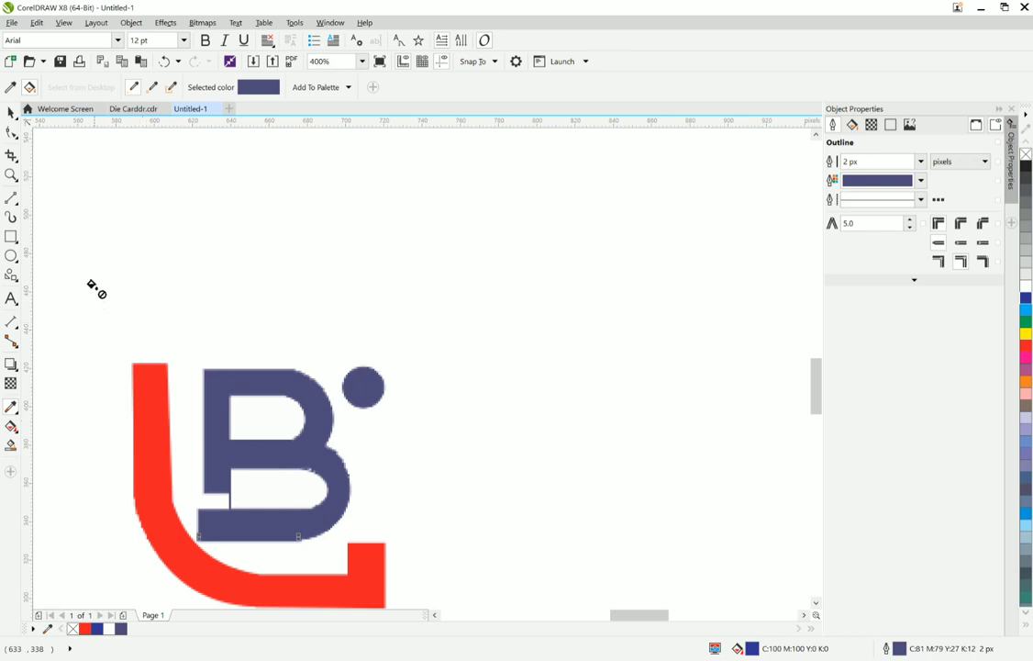
click(11, 112)
click(251, 494)
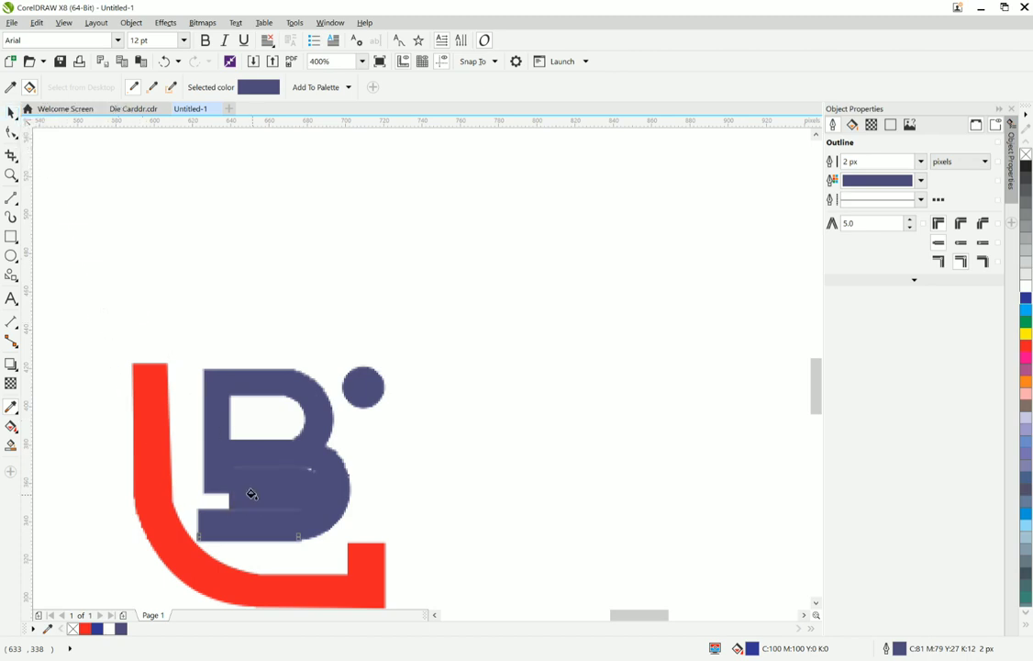
- Recolour the thin rectangle along the B's lower edge with a white fill and white outline
scroll(252, 495, up, 2)
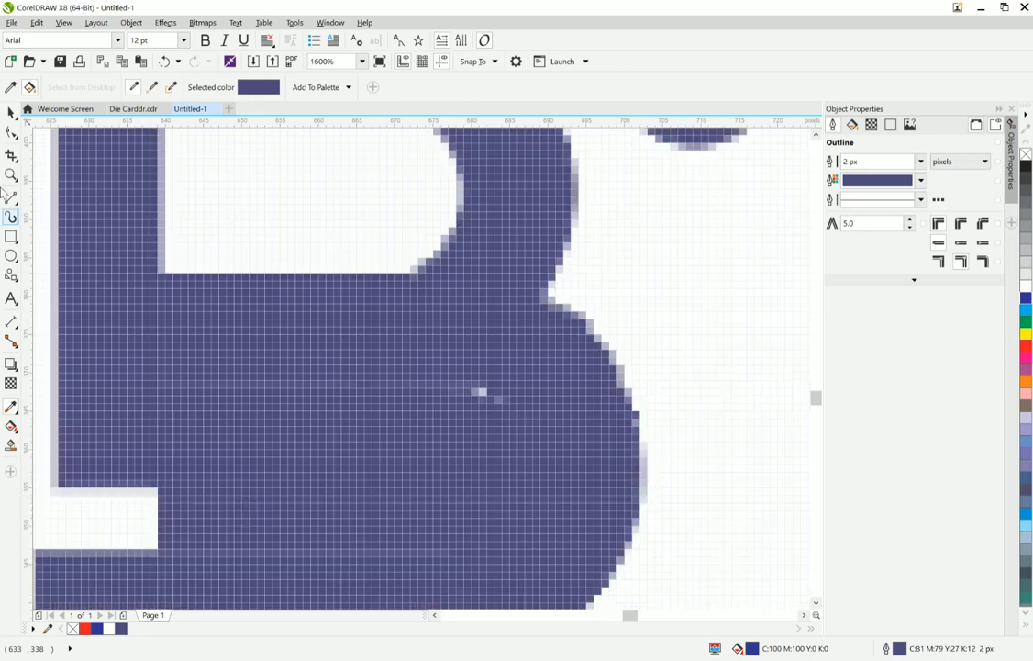
click(11, 112)
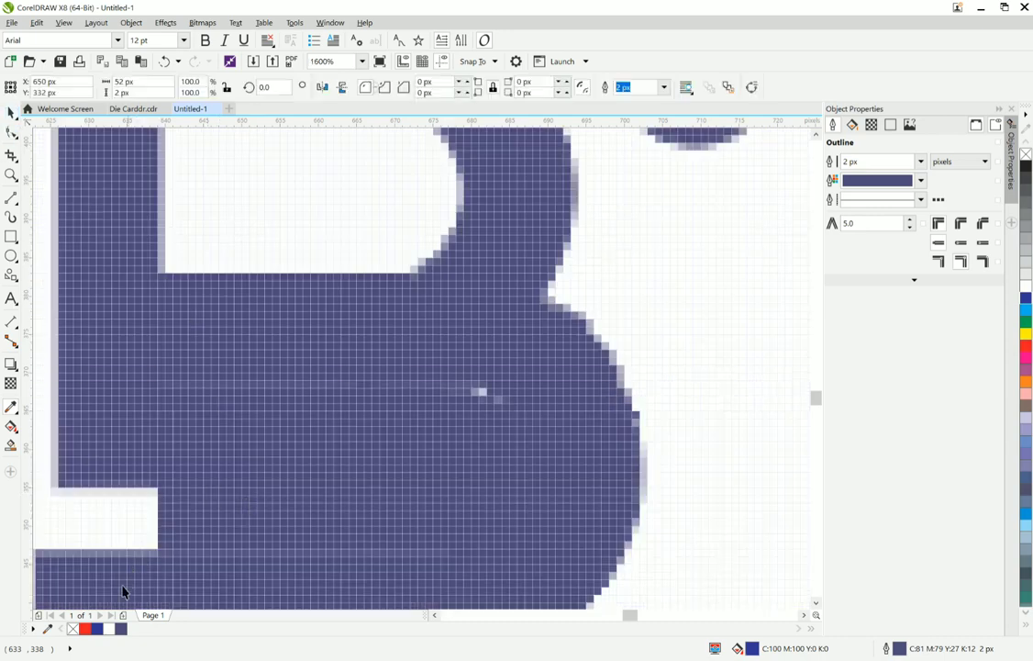
click(100, 549)
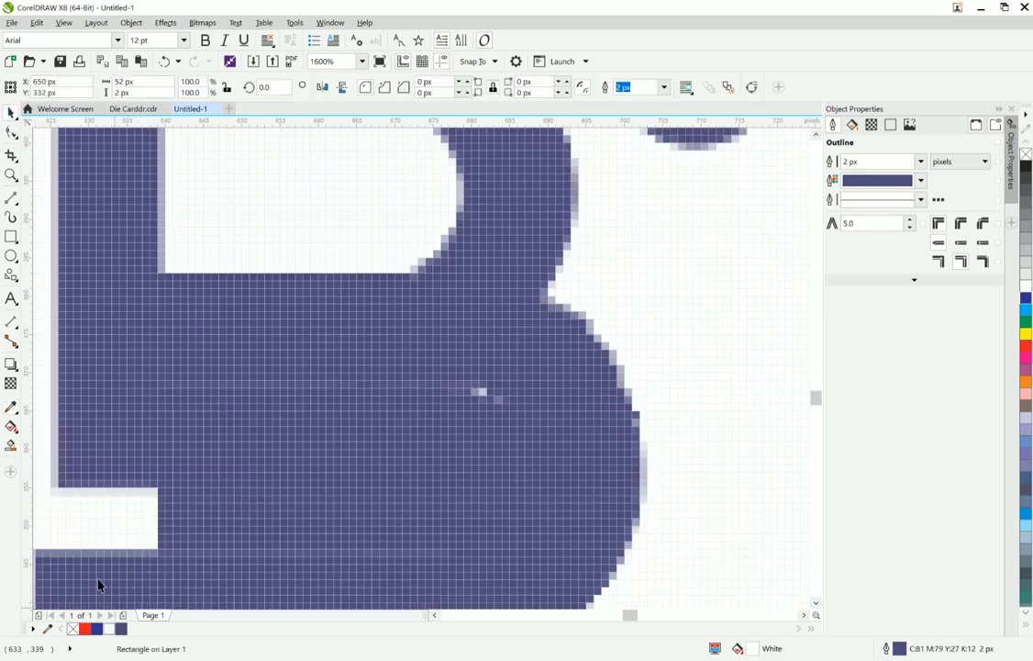
- Sample white from the upper counter and apply it to the lower counter's fill and outline
click(11, 407)
click(268, 217)
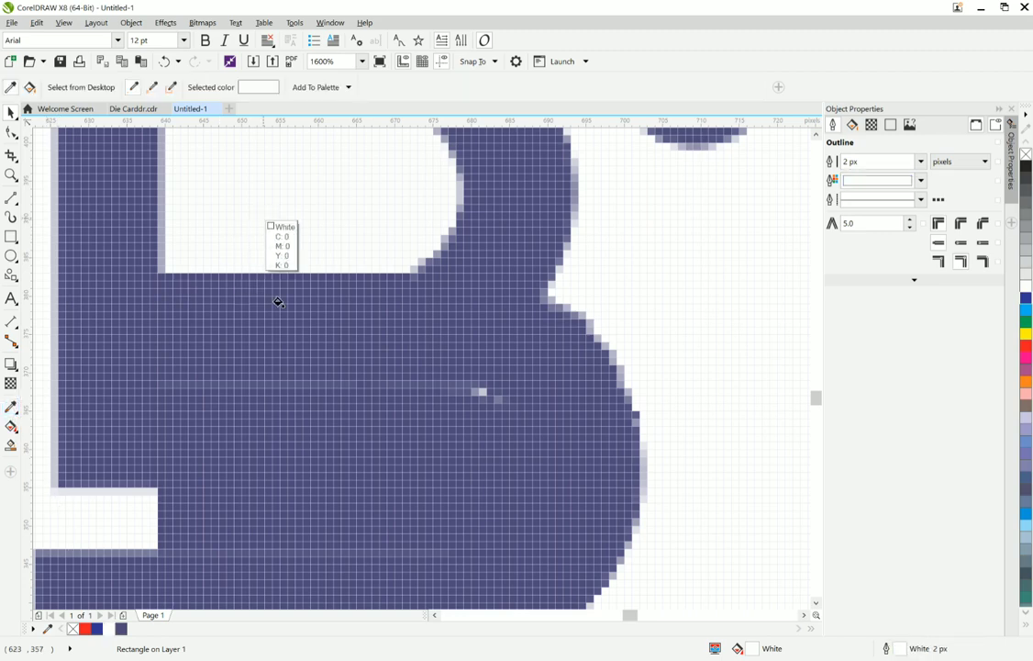
click(302, 479)
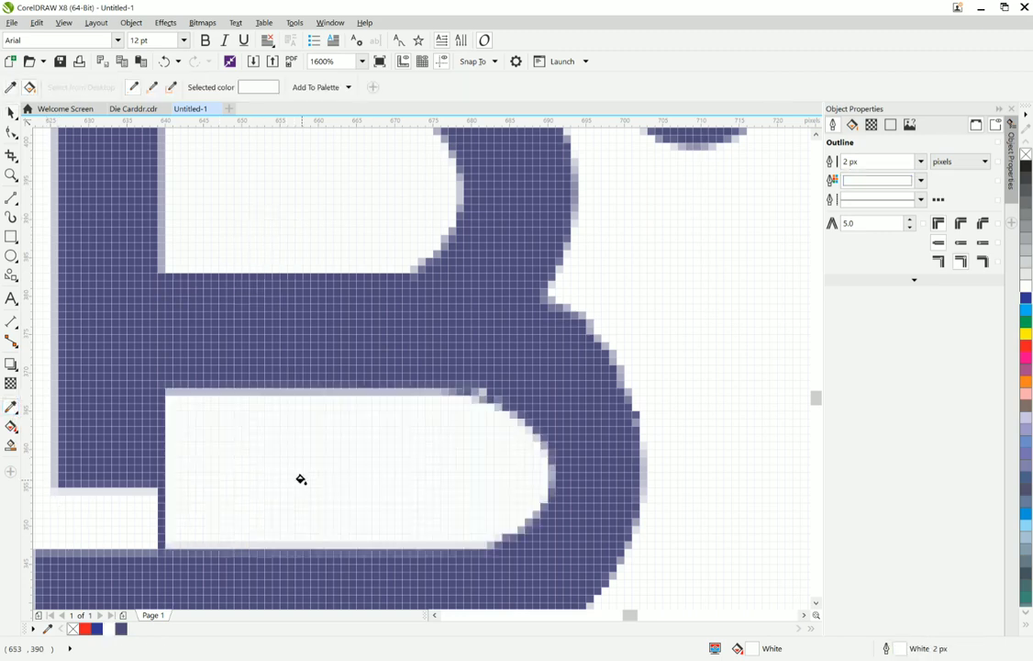
click(161, 524)
scroll(159, 523, down, 1)
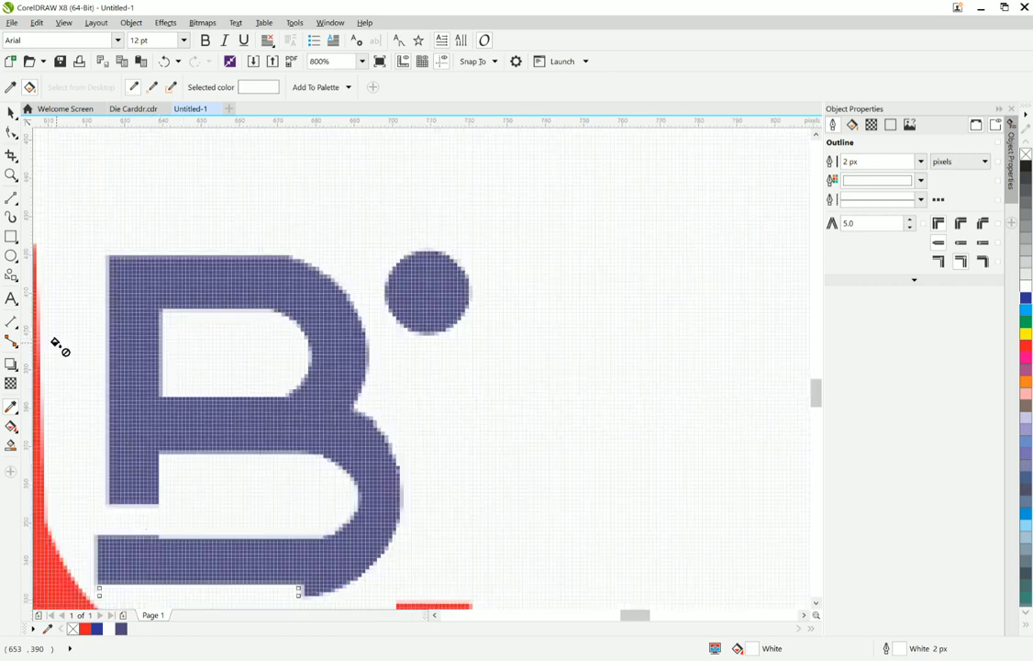
- Draw a rectangle about 54 × 15 px over the B's bottom bar, spanning its full height down to the lower edge
click(11, 112)
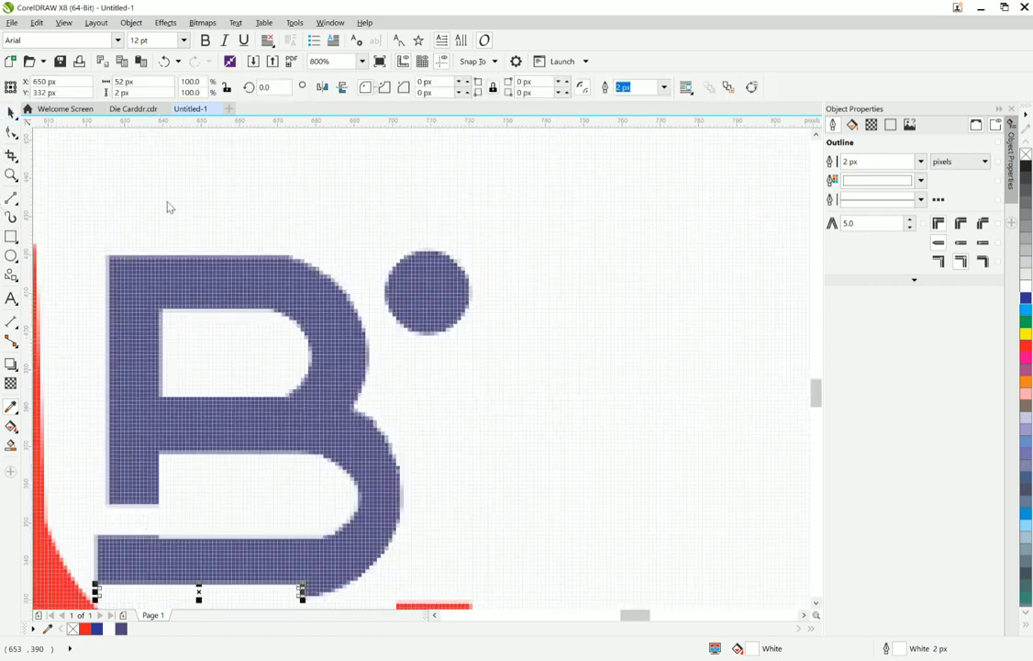
click(231, 226)
scroll(277, 580, down, 1)
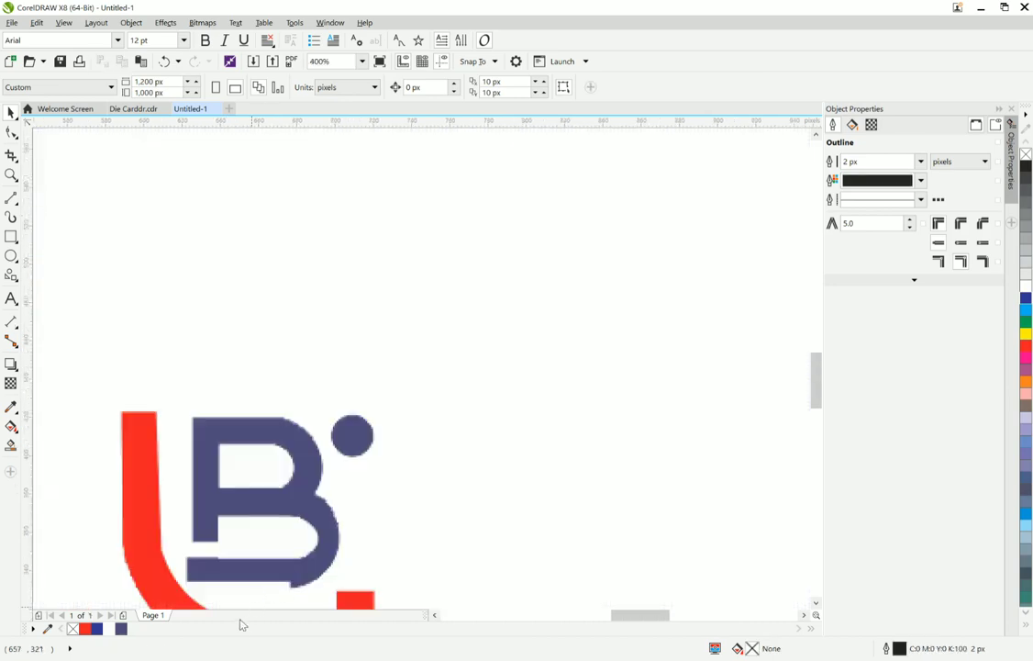
scroll(226, 584, up, 1)
scroll(214, 571, up, 1)
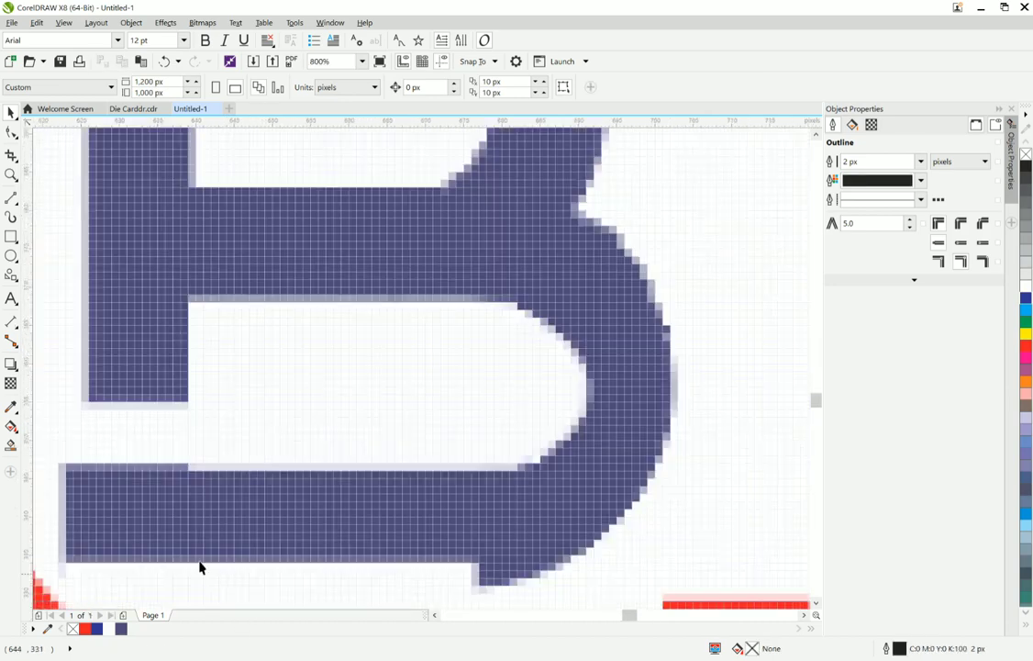
click(209, 517)
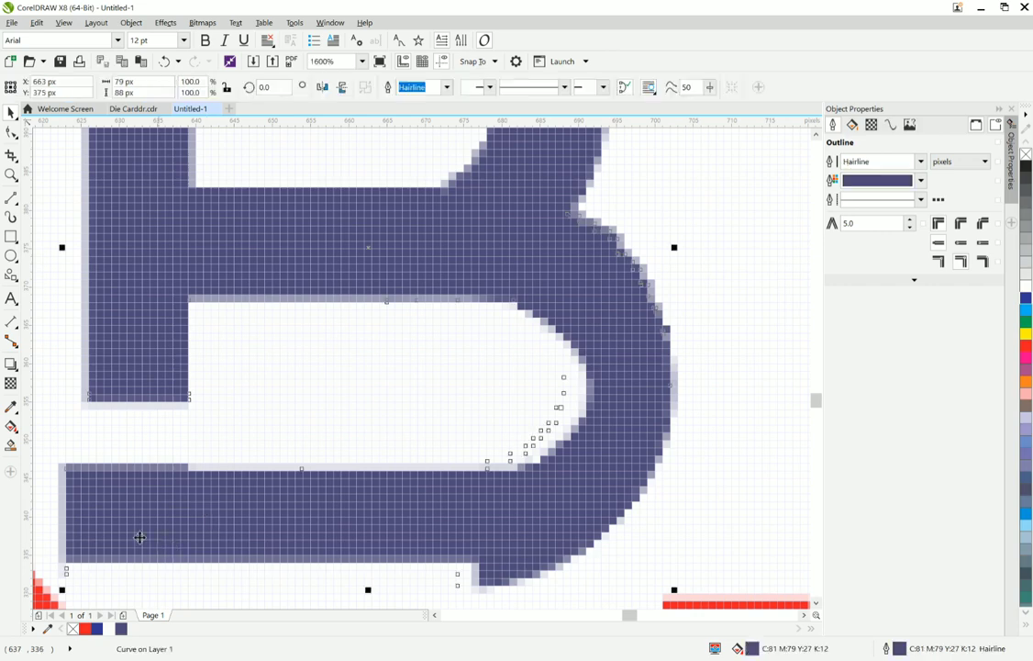
click(12, 238)
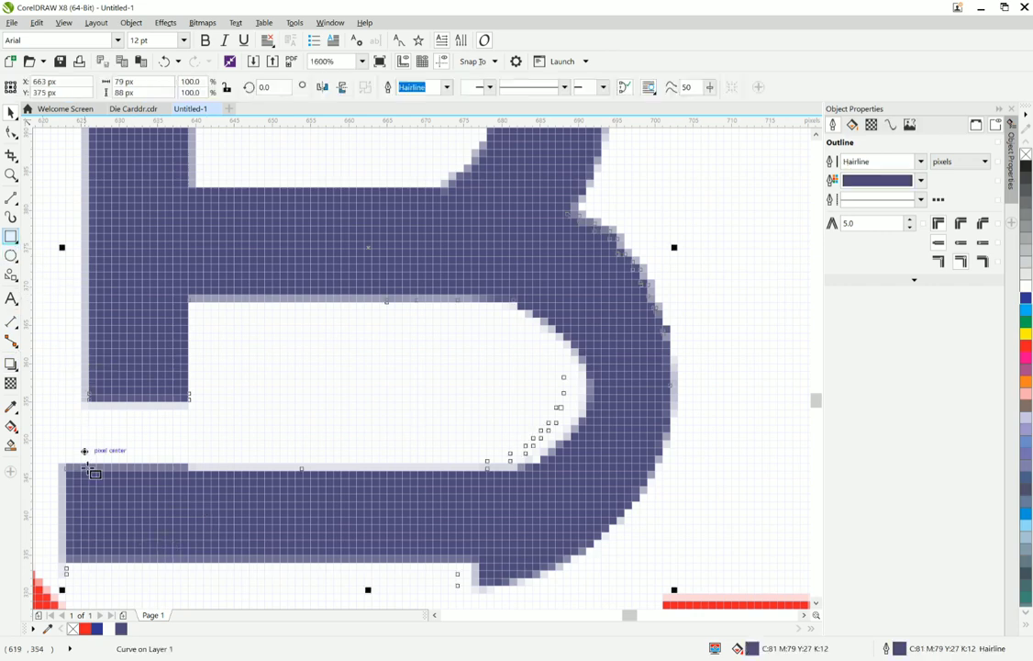
drag(75, 474, 492, 591)
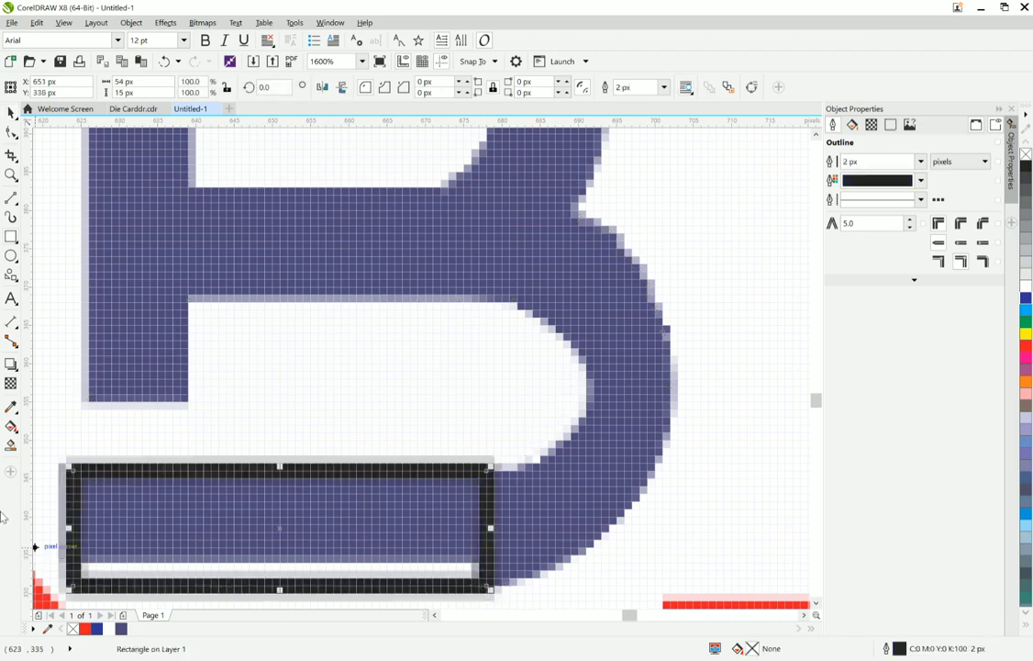
- Fill the new bottom-bar rectangle with the violet sampled from the B and remove its outline
click(11, 406)
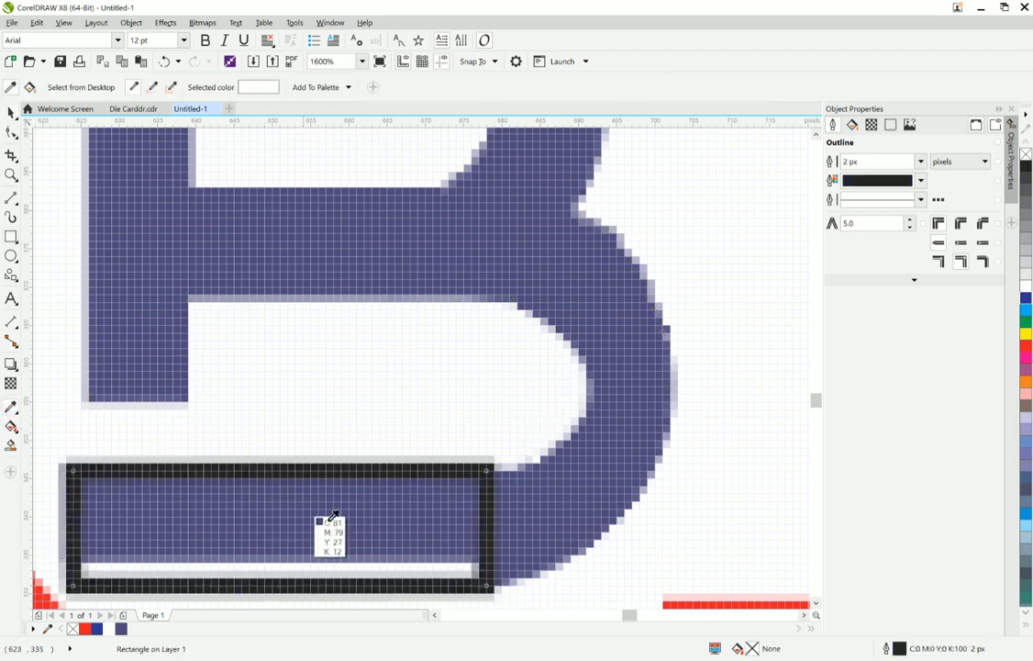
click(424, 520)
click(405, 525)
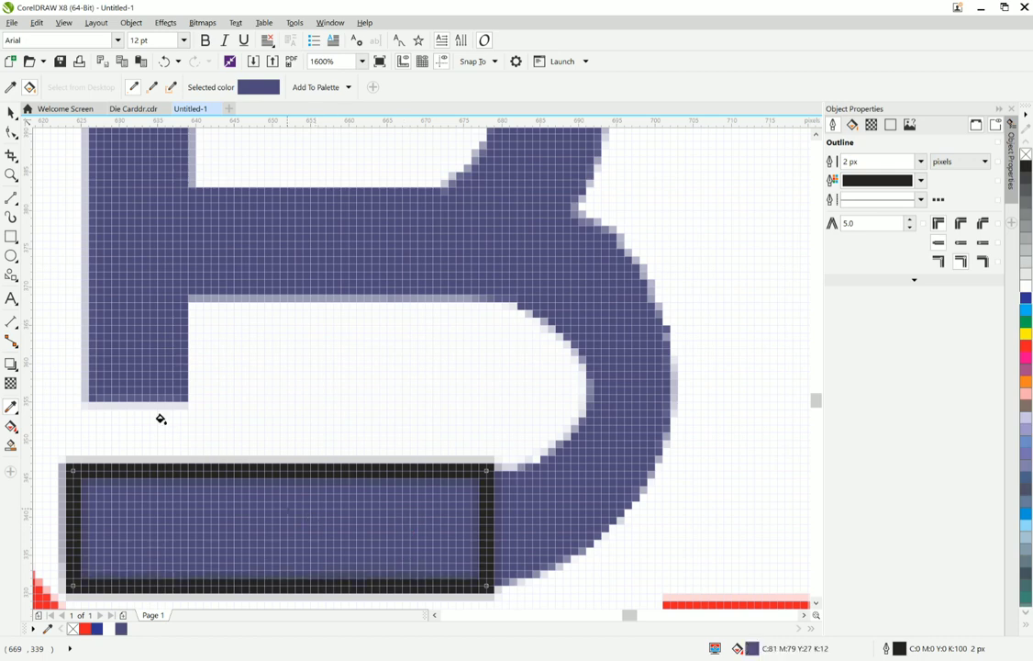
click(11, 110)
click(135, 519)
right_click(73, 627)
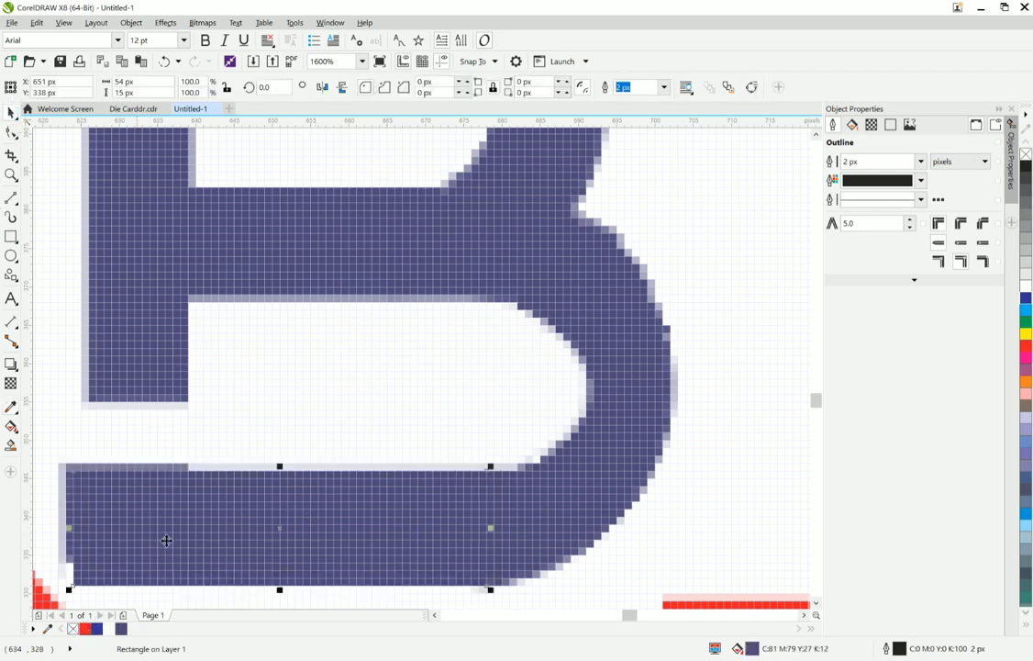
- Select all five pieces of the B, remove their fills and give them a black outline
scroll(192, 520, down, 2)
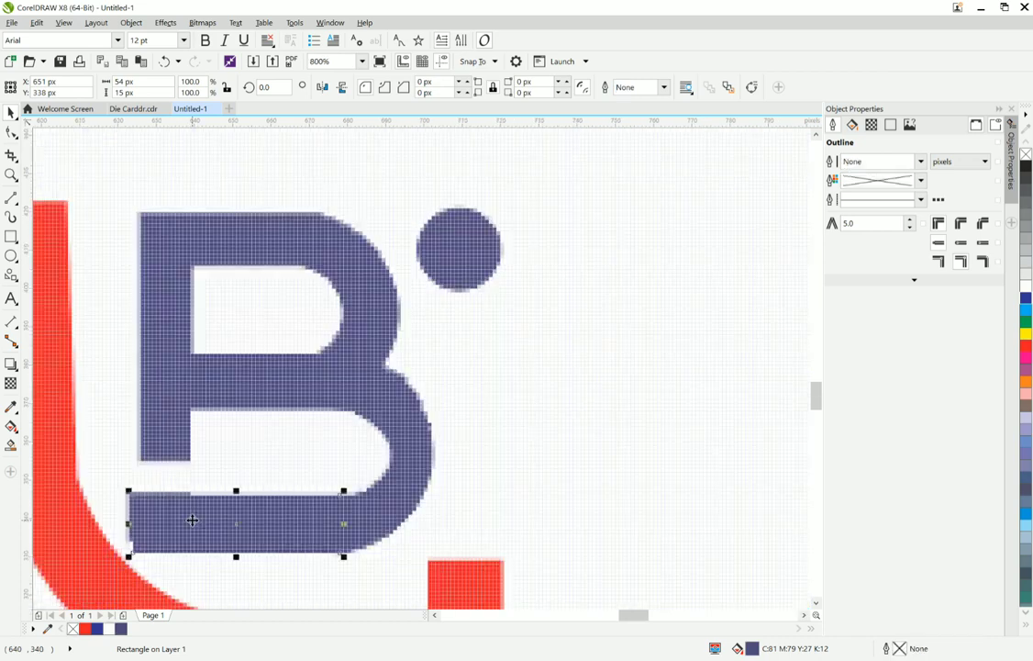
scroll(191, 519, up, 2)
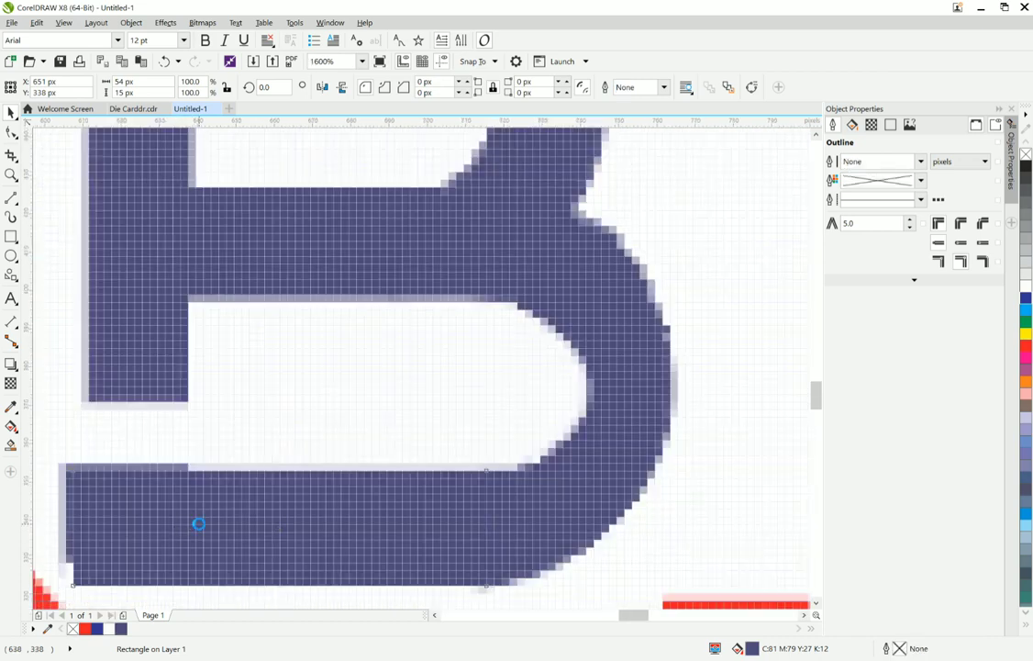
scroll(197, 521, down, 2)
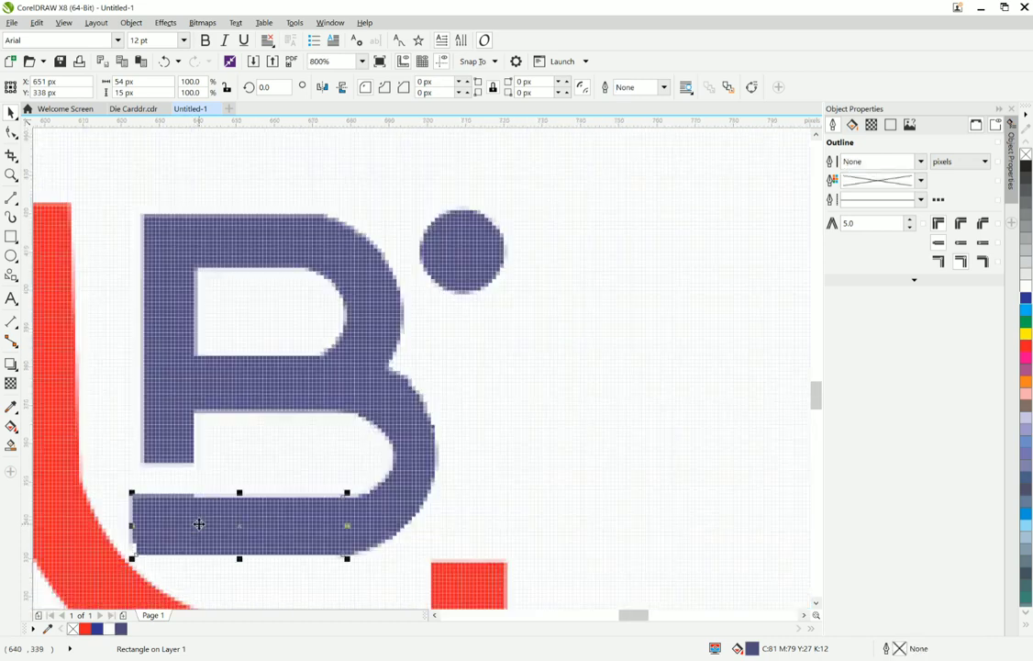
click(464, 420)
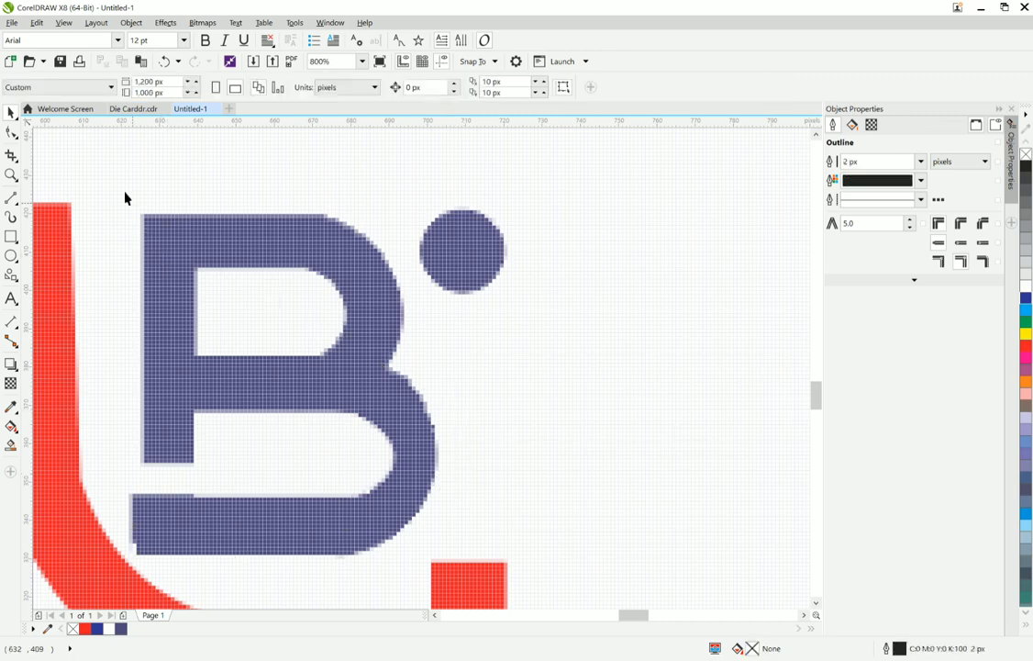
drag(102, 170, 448, 559)
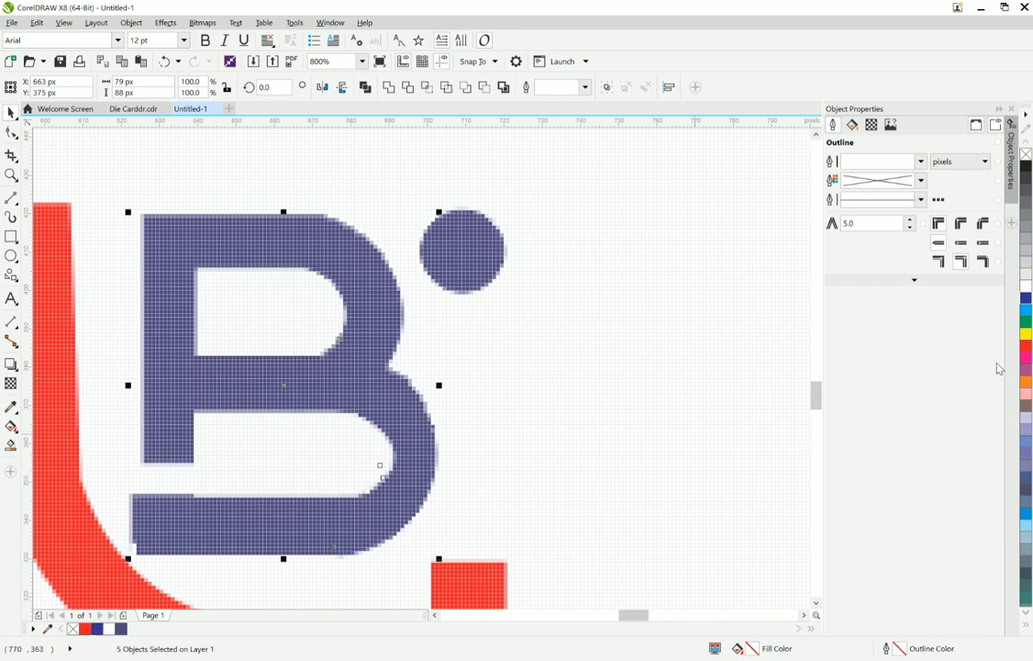
click(1026, 155)
right_click(1028, 169)
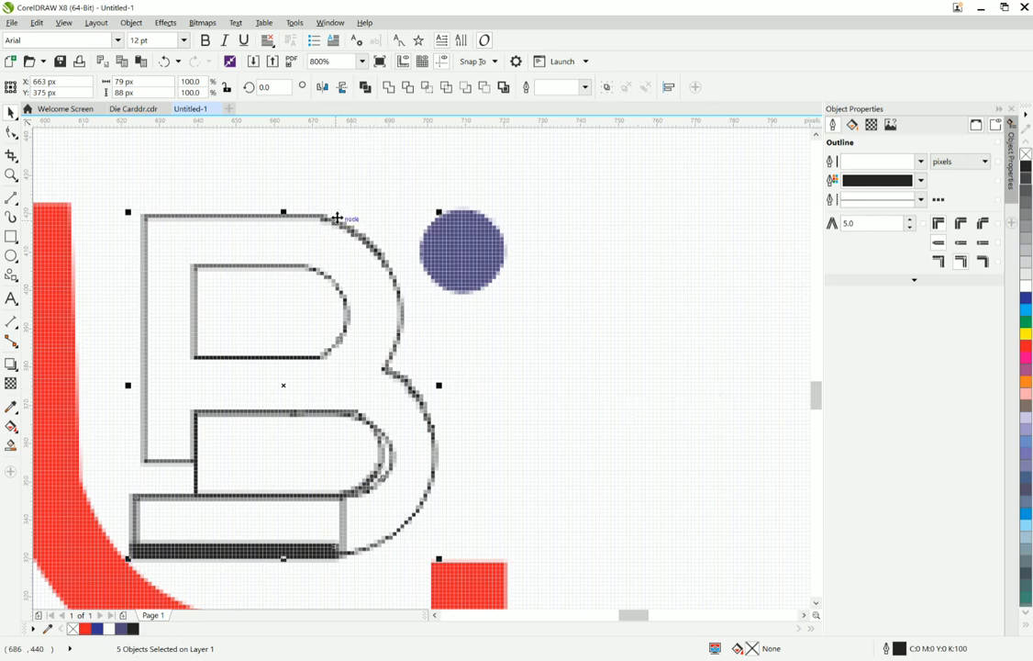
- Try to weld the outlined pieces of the B into a single curve, and undo the weld
click(253, 486)
click(247, 560)
click(390, 88)
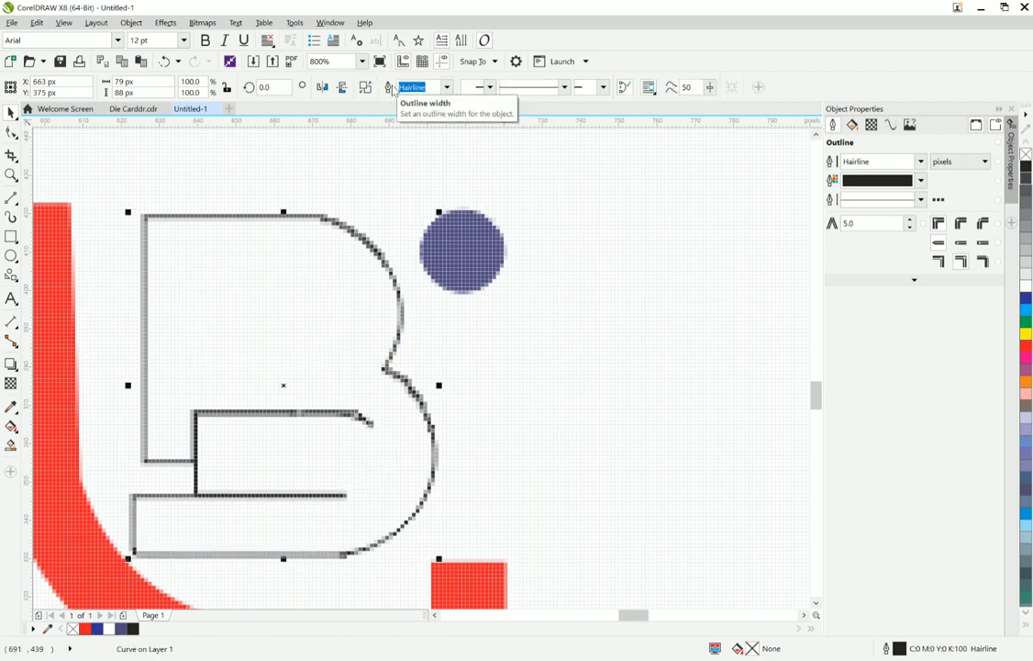
key(ctrl+z)
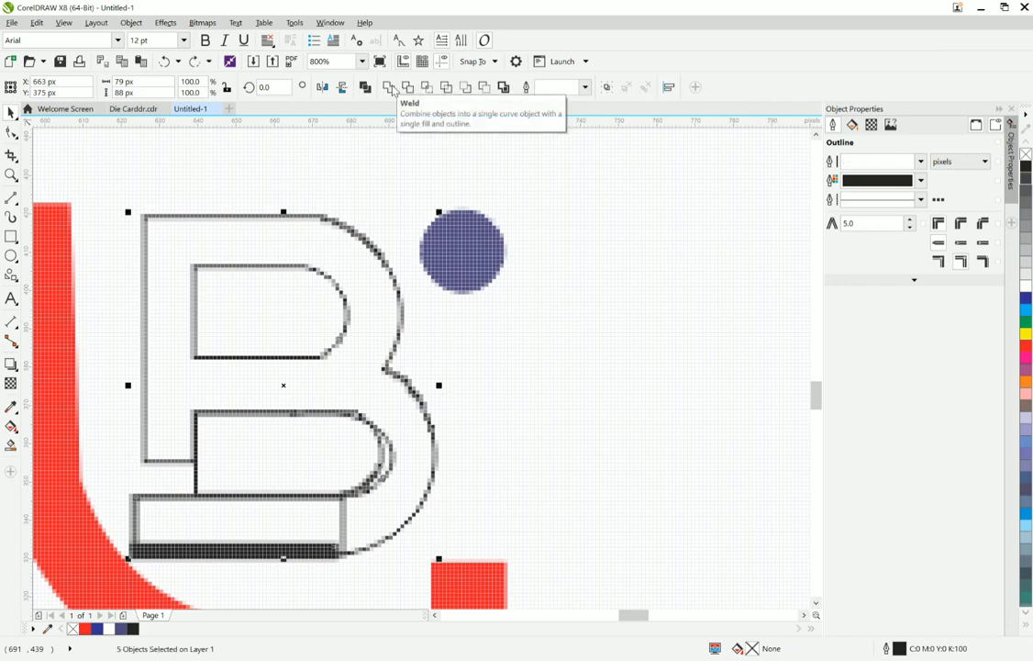
- Move the lower counter shape out of the B to about X 761 px, Y 377 px
click(318, 452)
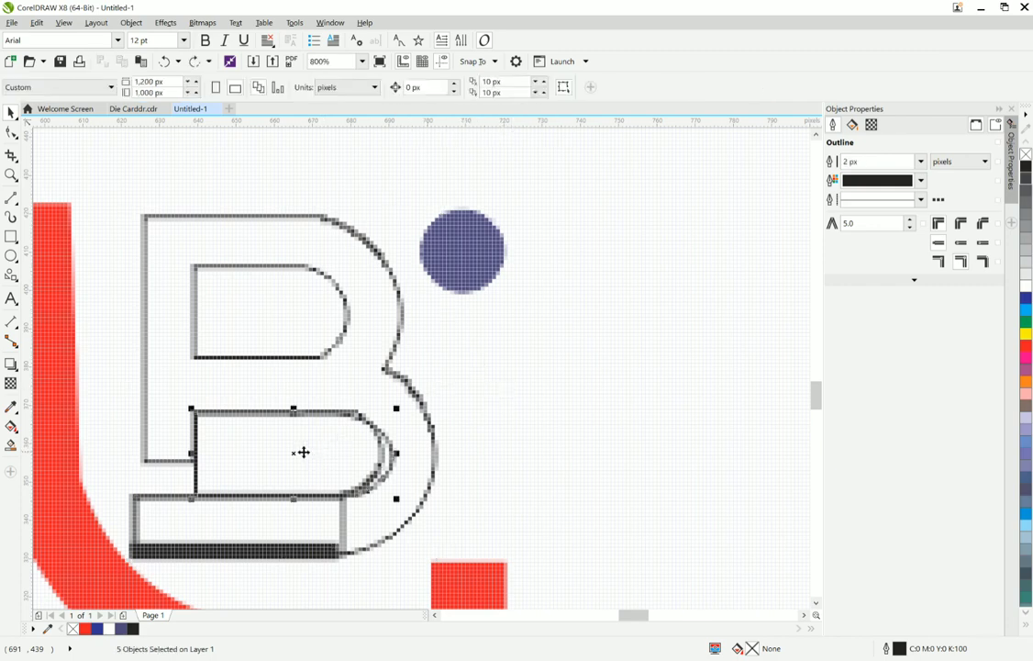
drag(578, 386, 673, 376)
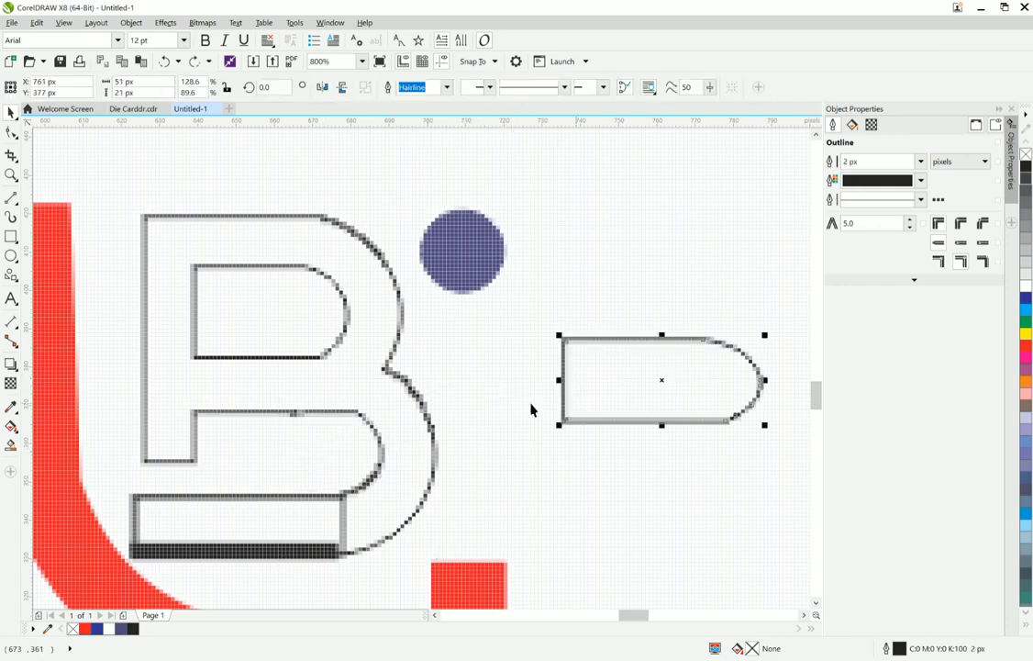
- Try moving the upper counter shape out of the B to about X 767 px, Y 414 px, and undo the move
click(279, 299)
drag(277, 296, 693, 220)
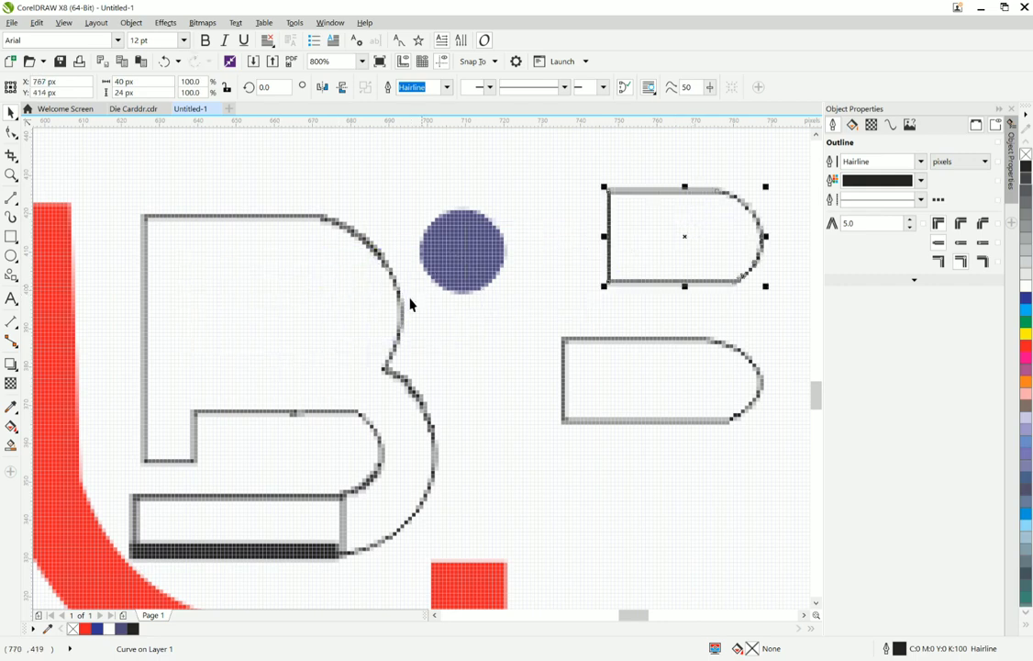
key(ctrl+z)
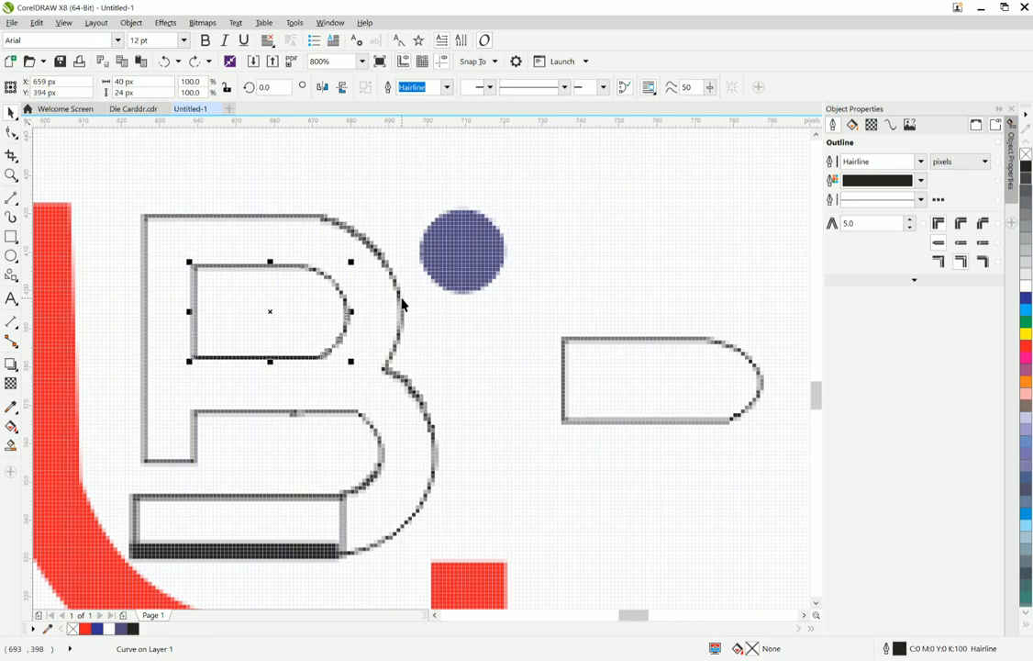
- Trim the upper counter shape out of the B's outline and move the leftover shape to about X 763 px, Y 417 px
shift+click(412, 465)
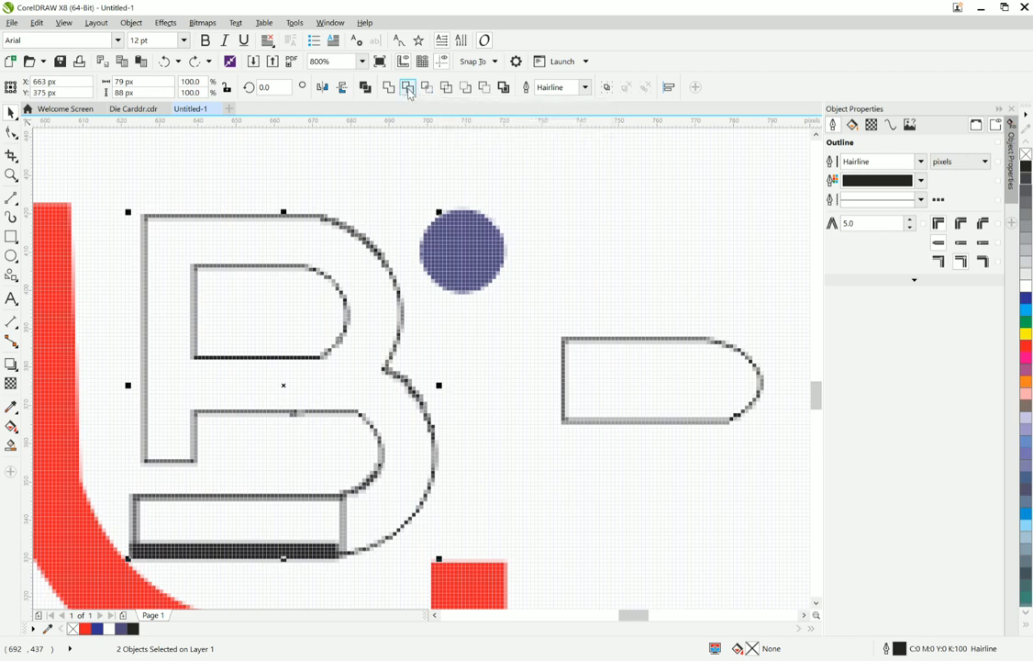
click(407, 88)
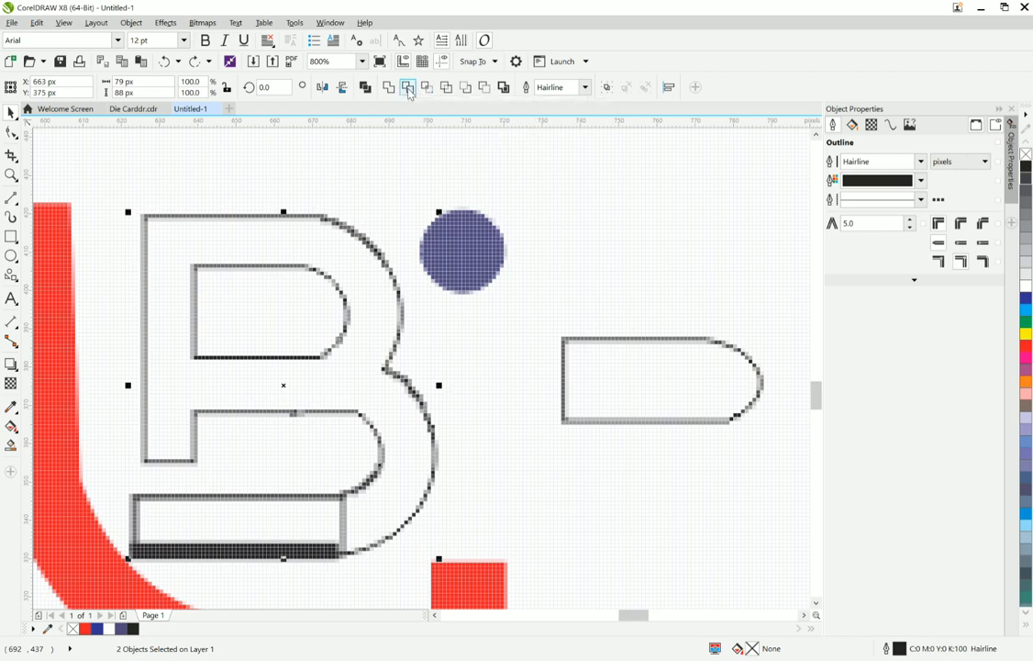
click(313, 266)
drag(306, 278, 704, 191)
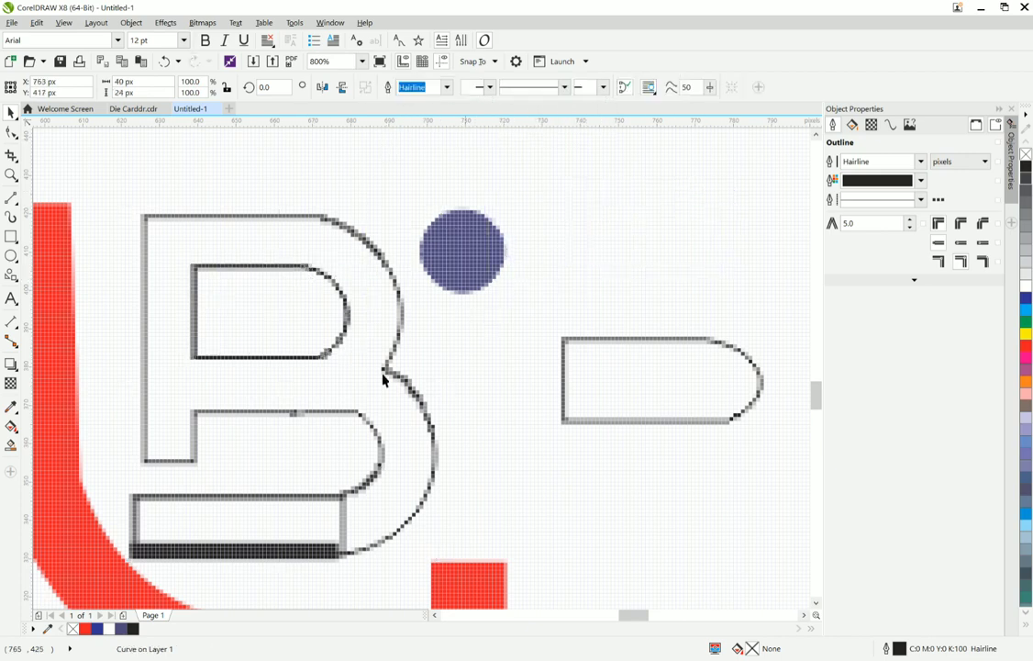
- Move the bottom bar rectangle out of the B to above the red L's tip, and delete the 2 px outlined strip along the B's base
click(278, 553)
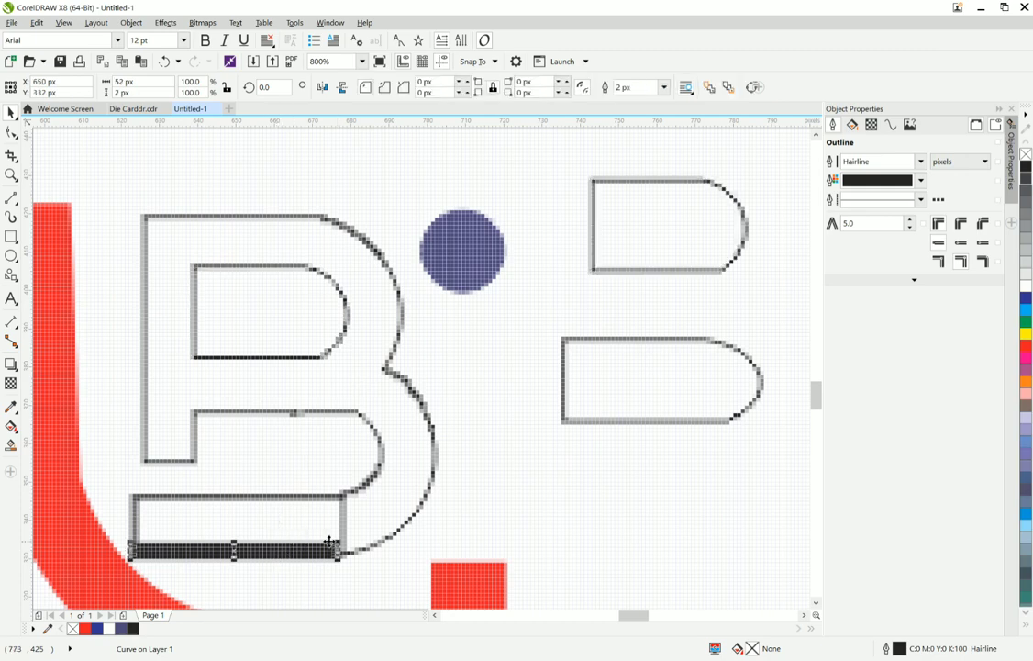
click(318, 554)
drag(318, 553, 628, 531)
click(333, 549)
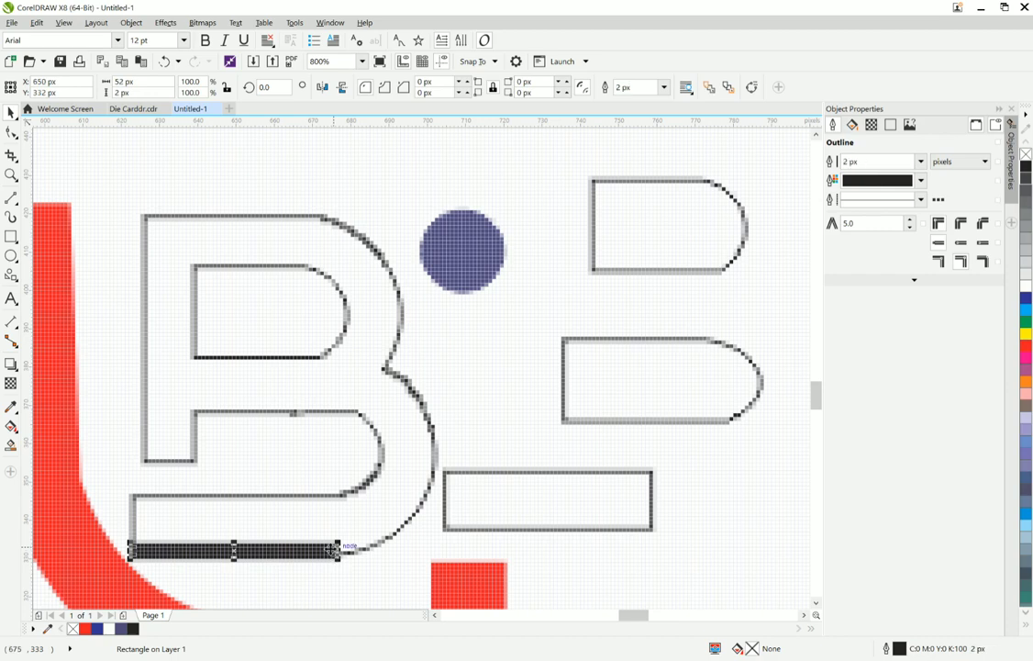
click(319, 548)
key(Delete)
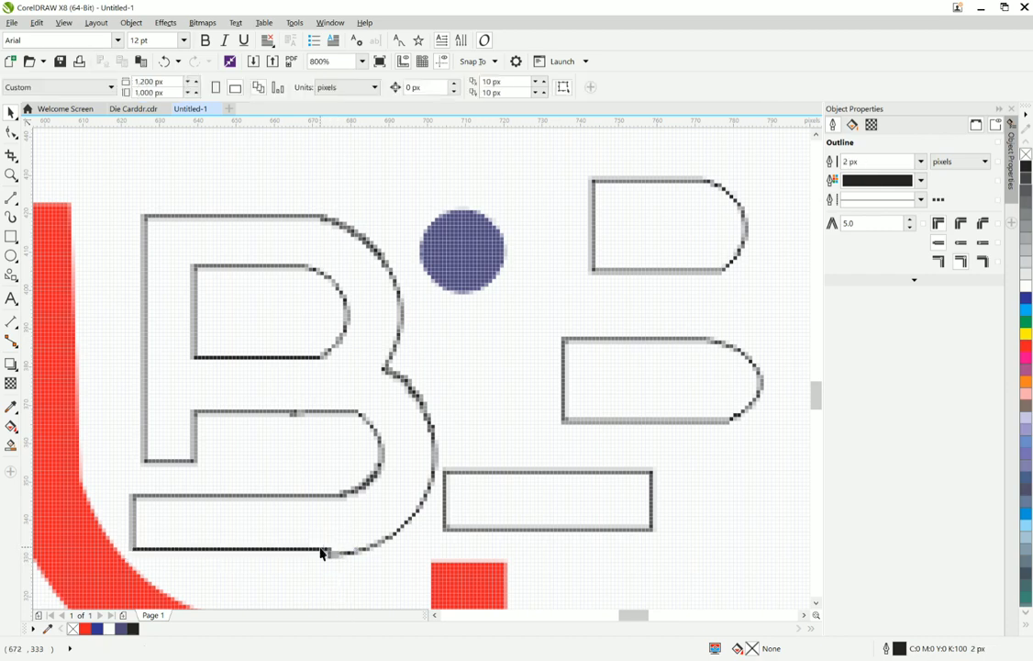
click(318, 554)
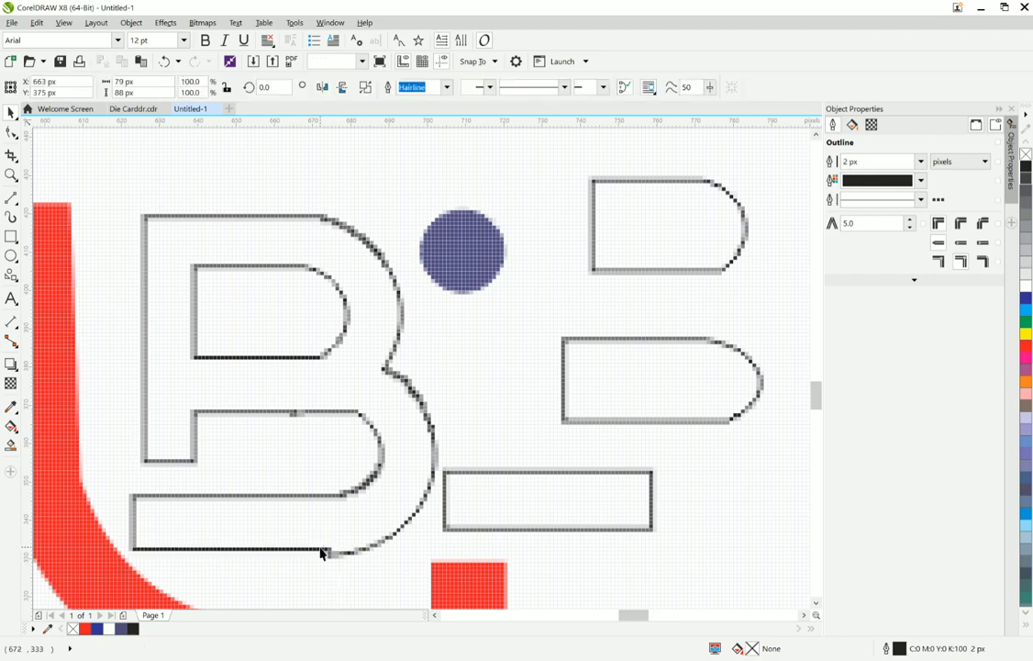
- Move the rectangle back over the B's bottom bar and nudge it to about X 650 px, Y 338 px
click(480, 512)
drag(480, 509, 199, 534)
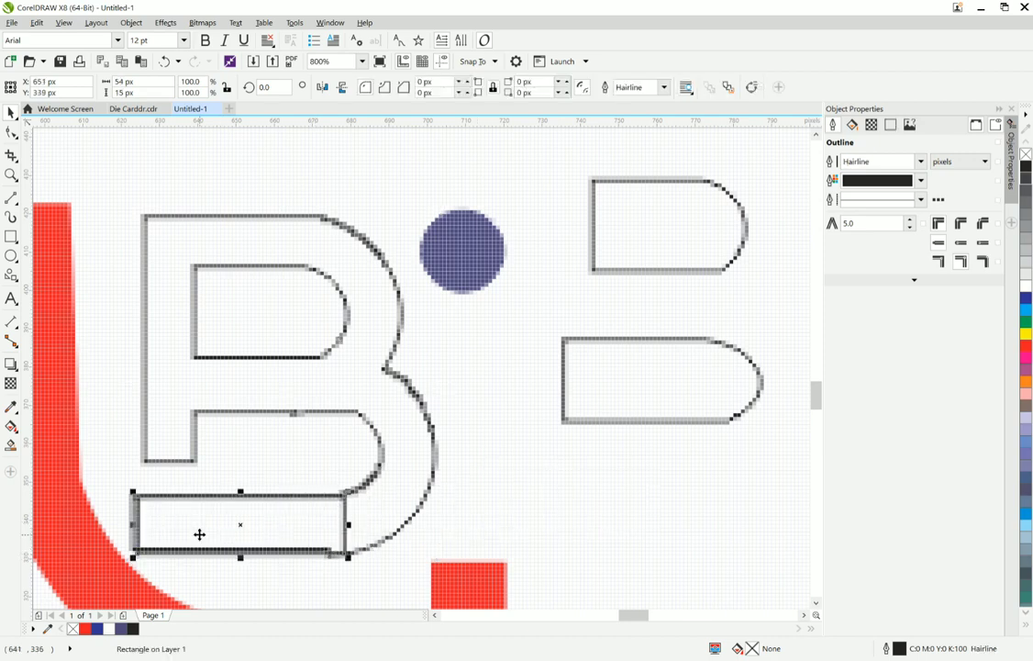
key(Down)
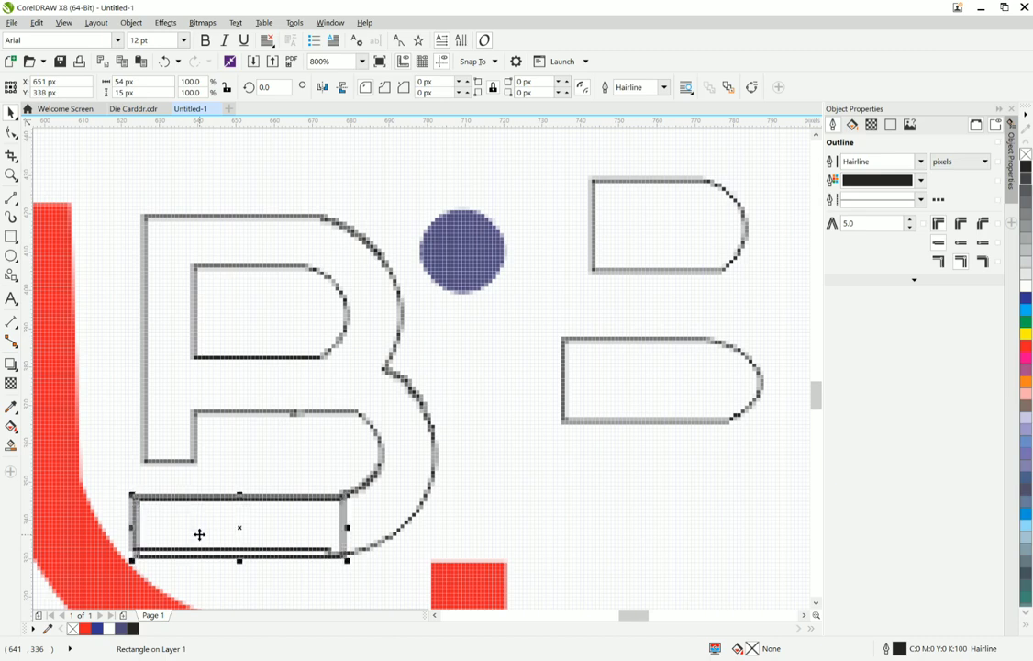
key(Right)
key(Right)
key(Right)
key(Right)
key(Left)
key(Left)
key(Left)
key(Left)
key(Left)
key(Left)
key(Left)
key(Left)
key(Left)
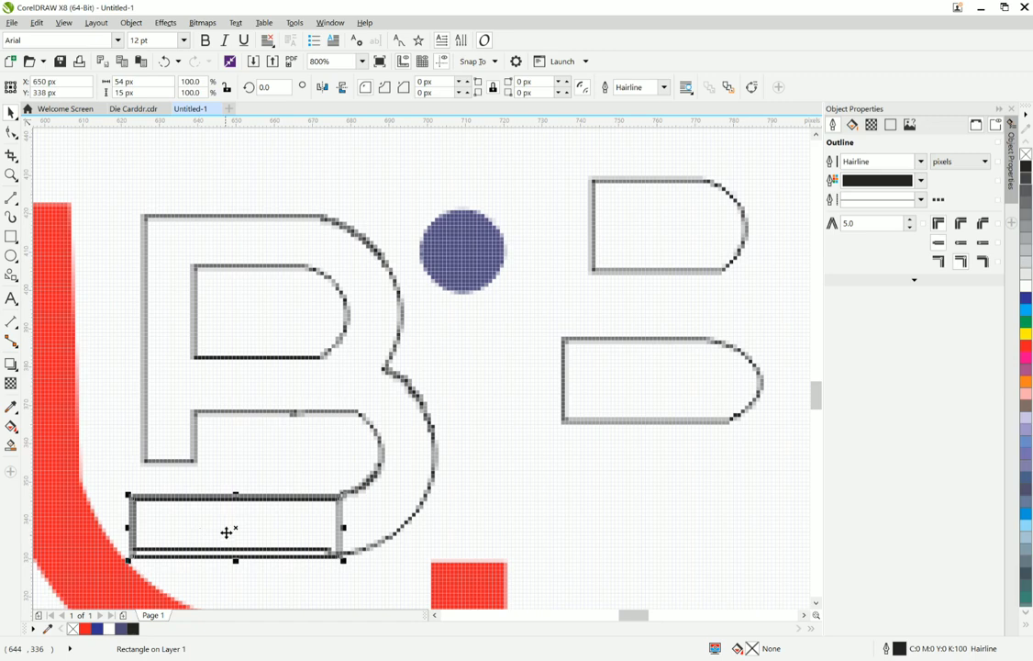
- Align the rectangle with the bottom bar's upper edge at about X 649 px, Y 339 px, and reduce its height to 98.3%
scroll(232, 514, up, 1)
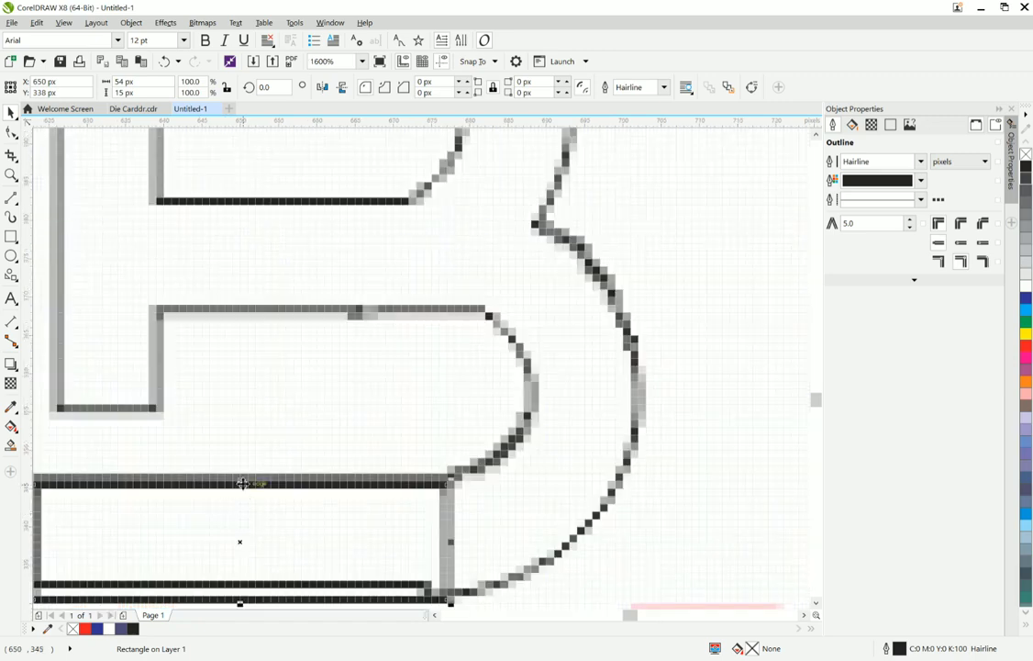
drag(242, 484, 243, 479)
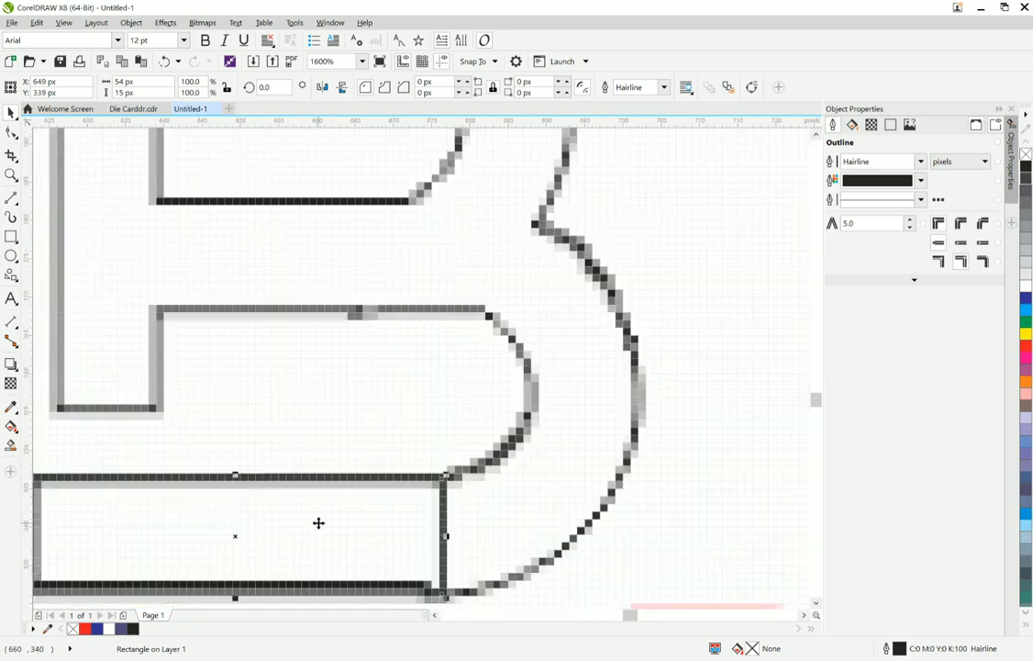
scroll(304, 541, up, 1)
scroll(305, 542, down, 2)
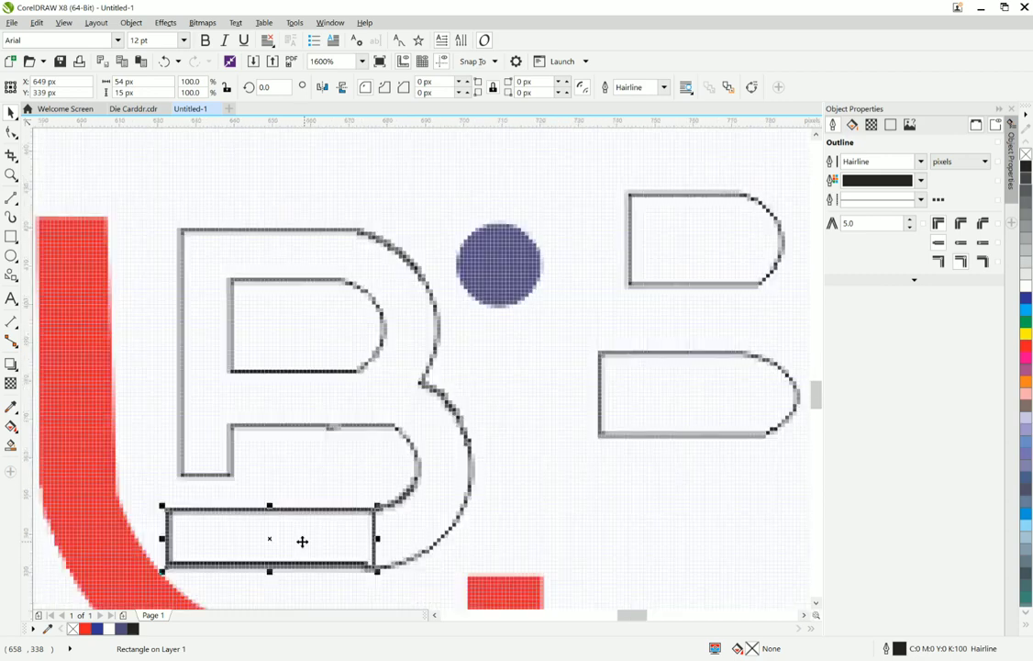
scroll(267, 578, up, 2)
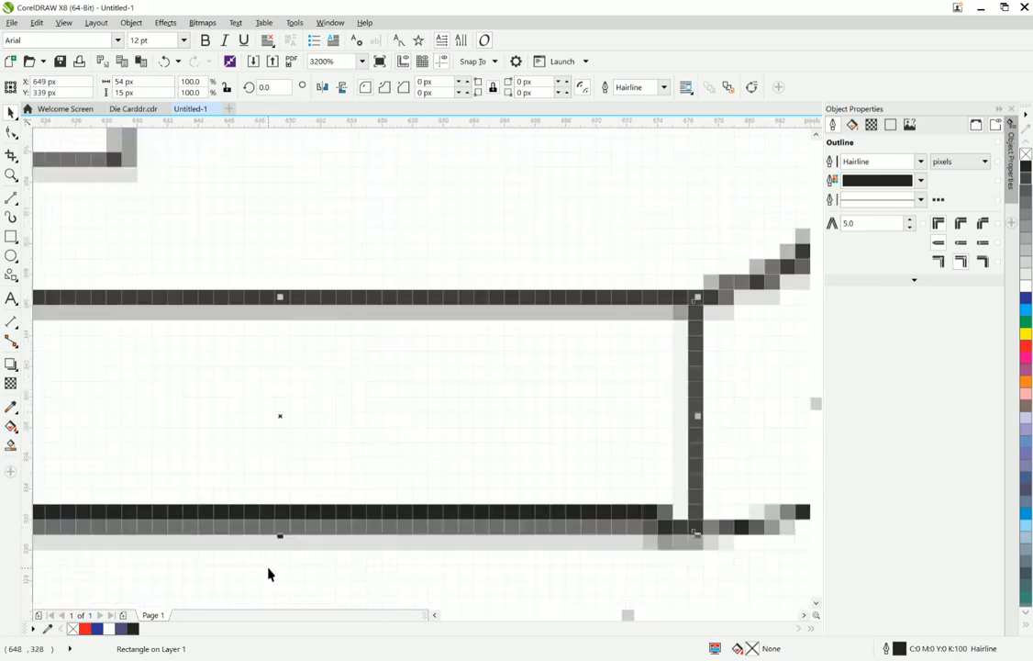
mouse_move(280, 533)
mouse_down()
mouse_move(280, 542)
mouse_move(267, 533)
mouse_up()
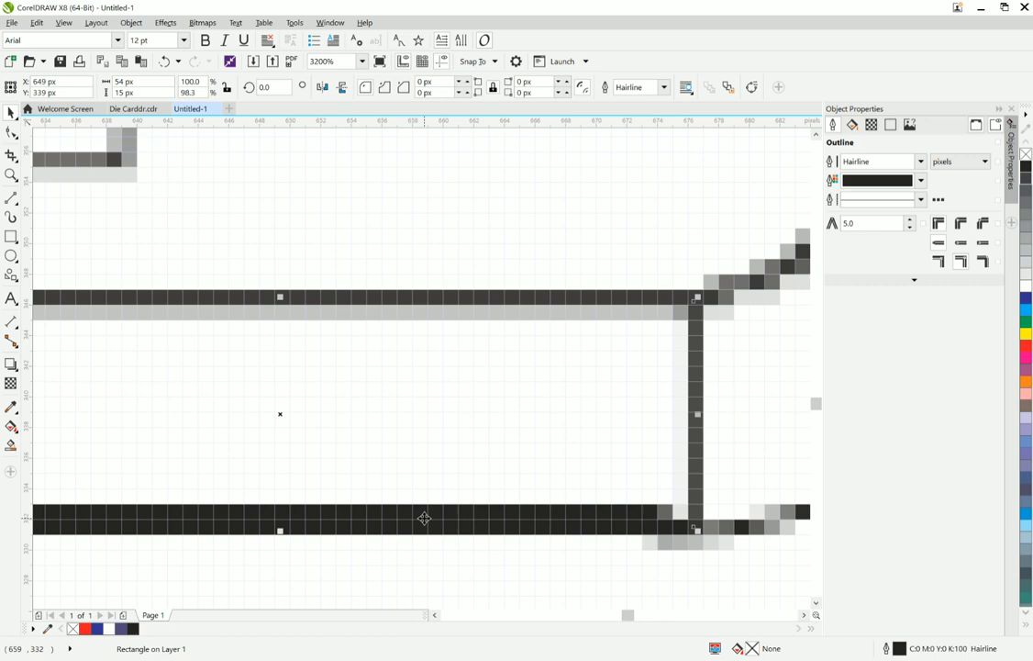
- Weld the rectangle and the B's outline into a single curve
shift+click(765, 418)
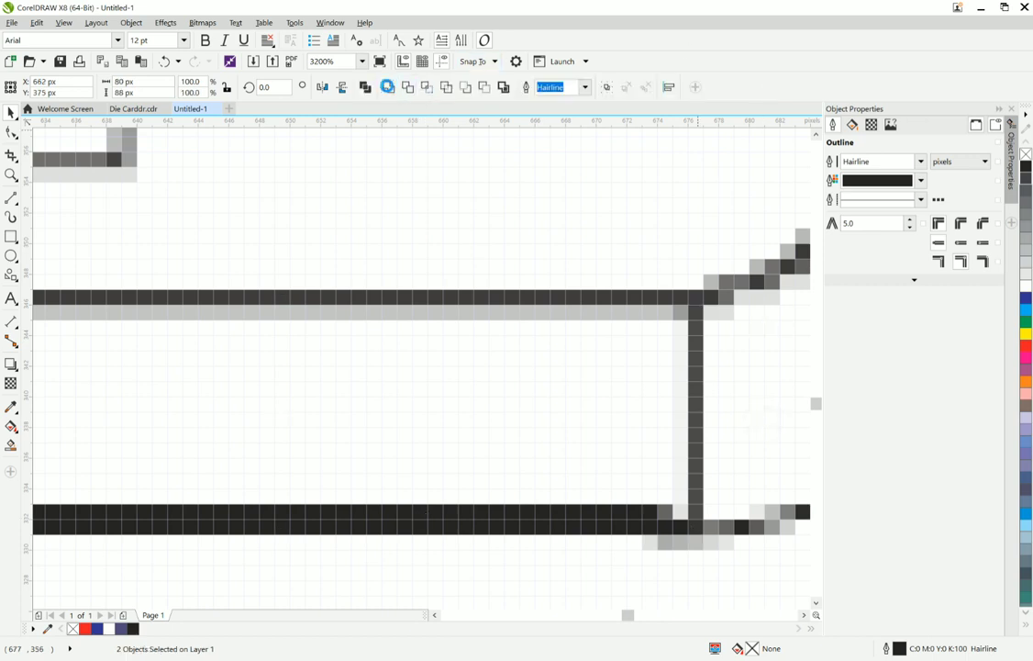
click(389, 87)
scroll(478, 303, down, 1)
scroll(478, 304, down, 3)
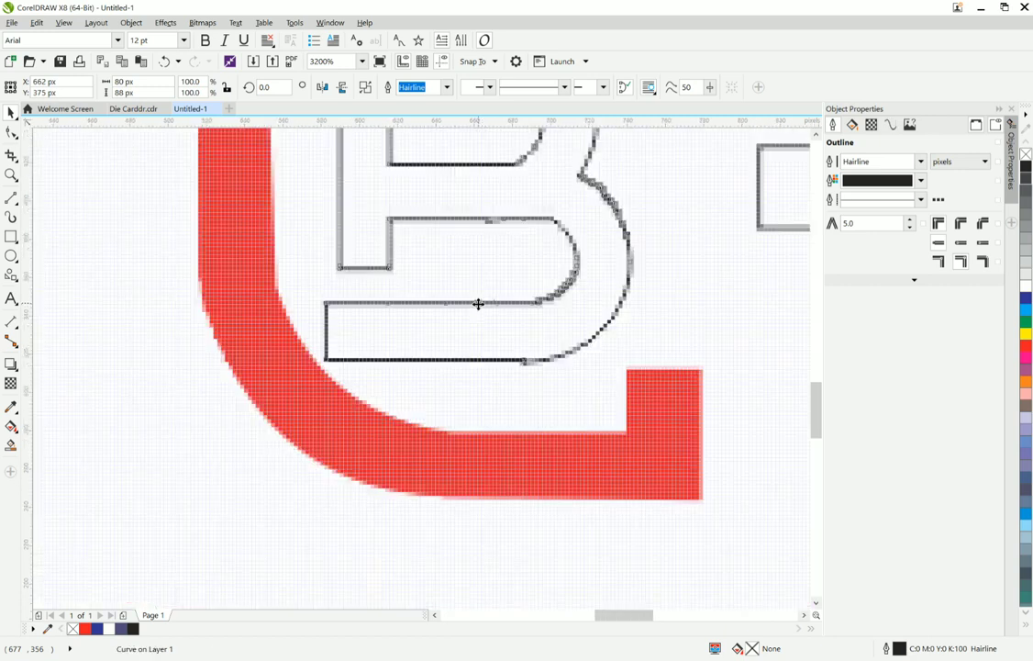
- Delete the two leftover counter shapes beside the B
click(619, 270)
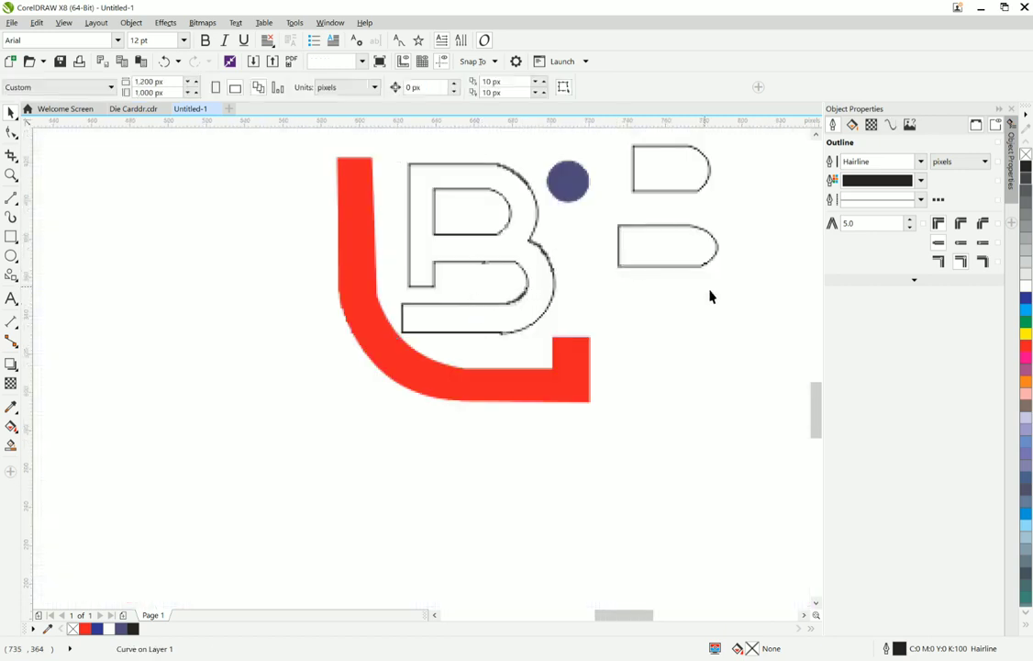
drag(739, 302, 604, 170)
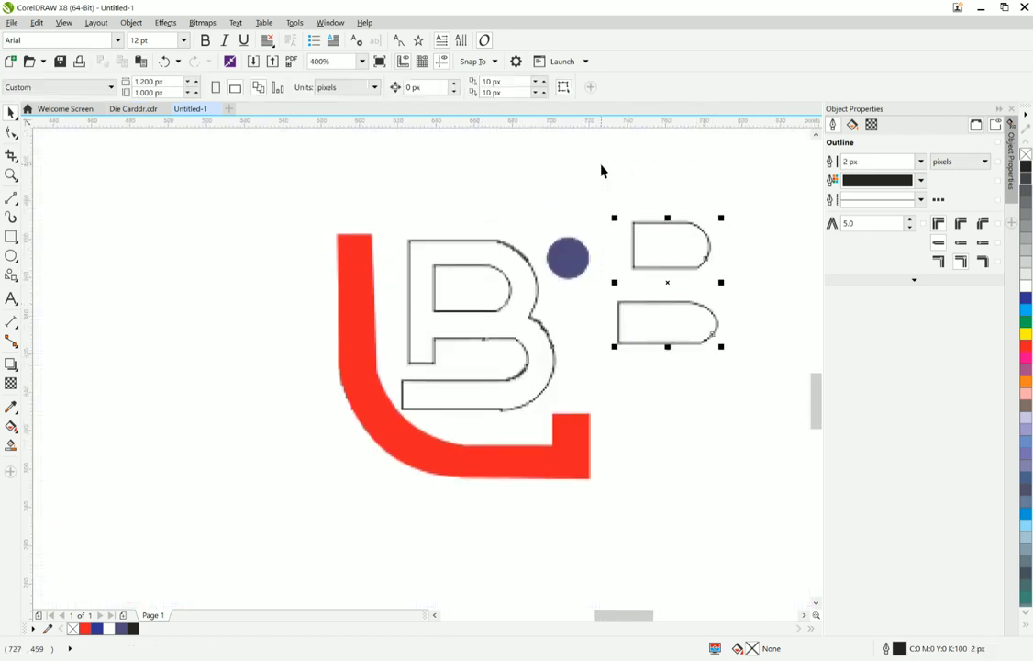
key(Delete)
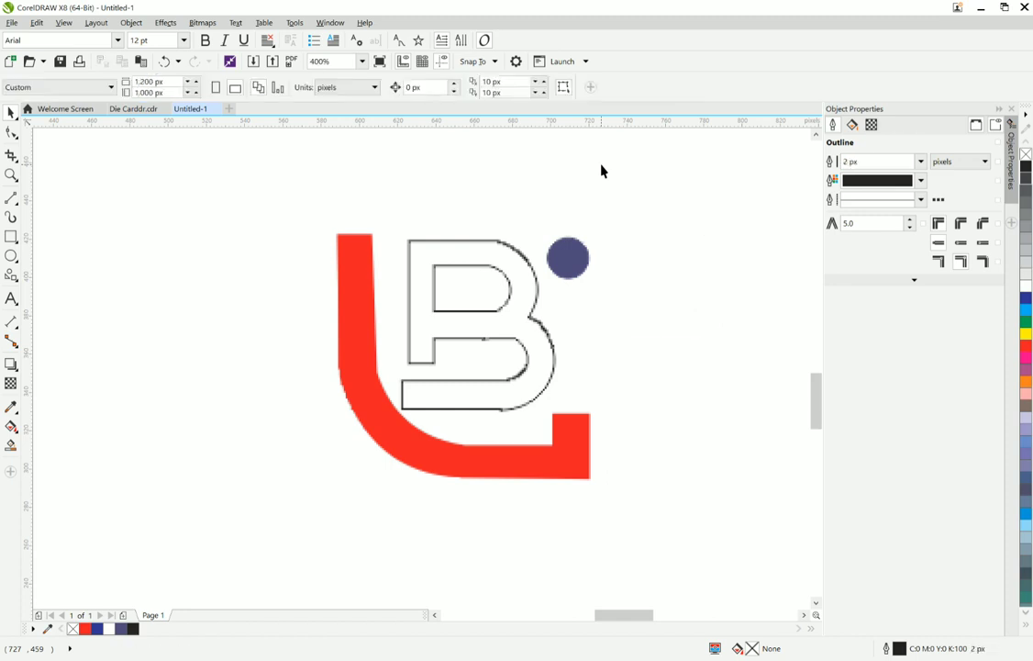
- Fill the B with the circle's dark blue, C81 M79 Y27 K12, and remove its outline
click(473, 266)
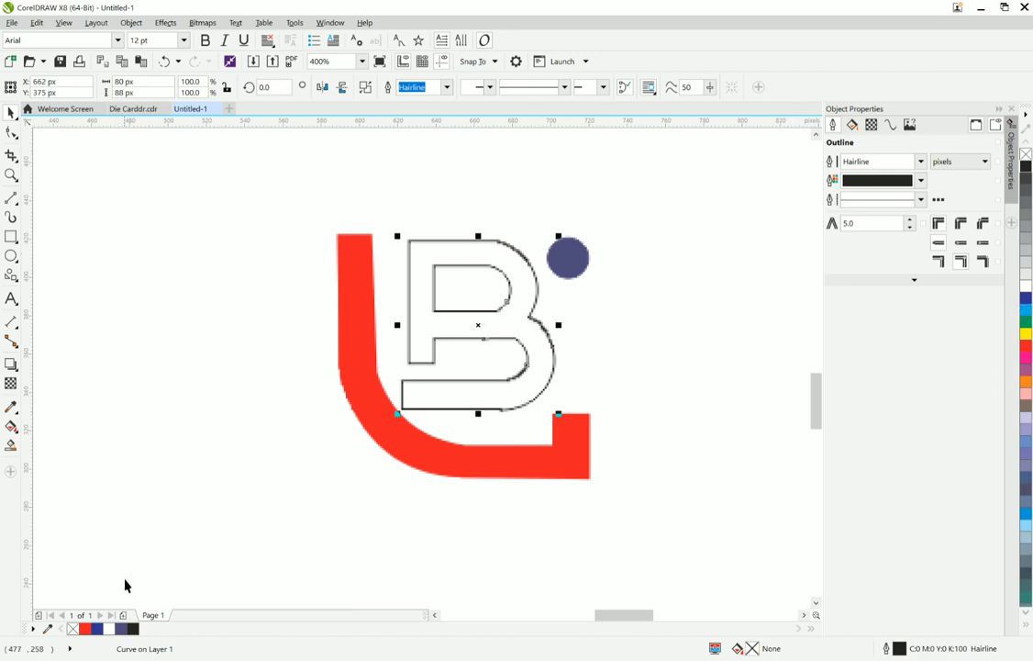
click(124, 629)
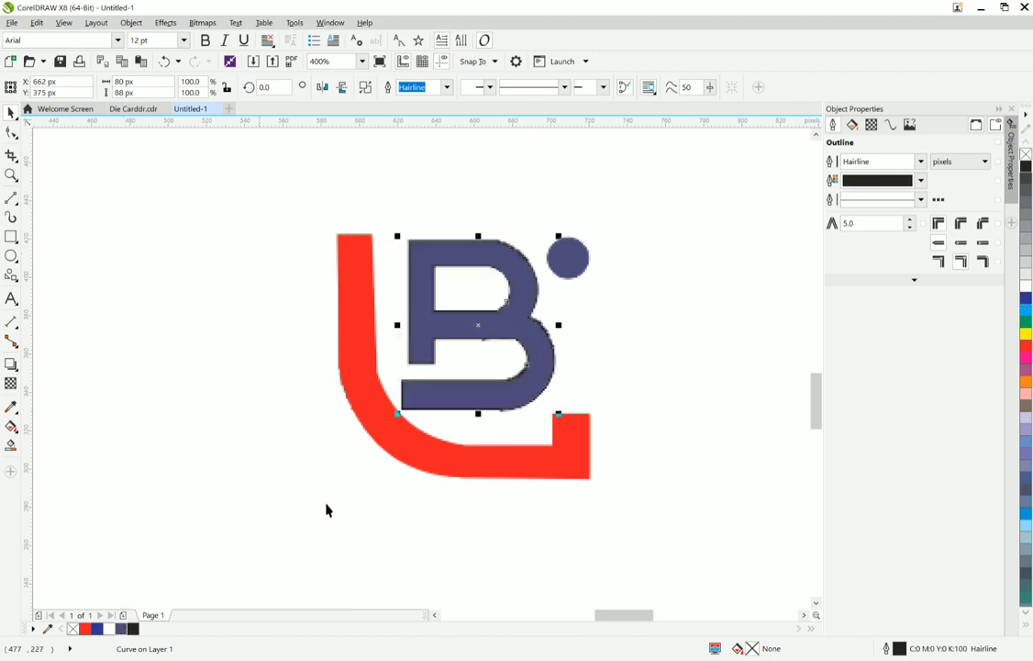
click(193, 526)
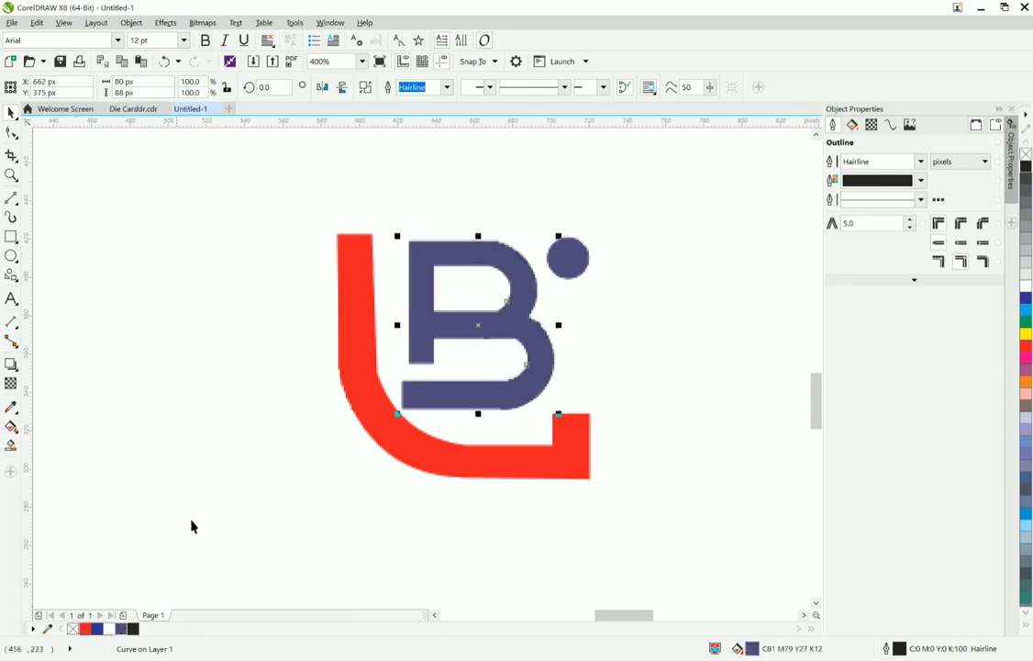